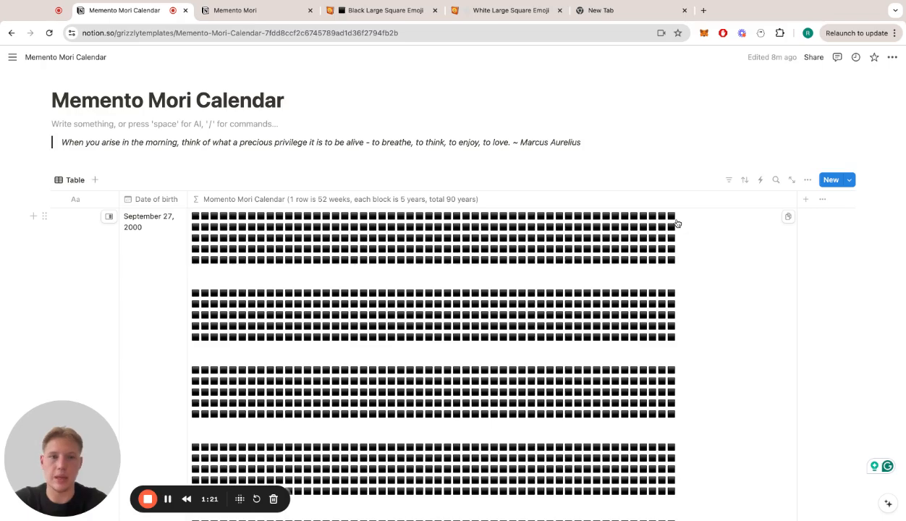
# Look over the five-year blocks of weeks in the finished Memento Mori Calendar example
pyautogui.scroll(-10, 676, 224)
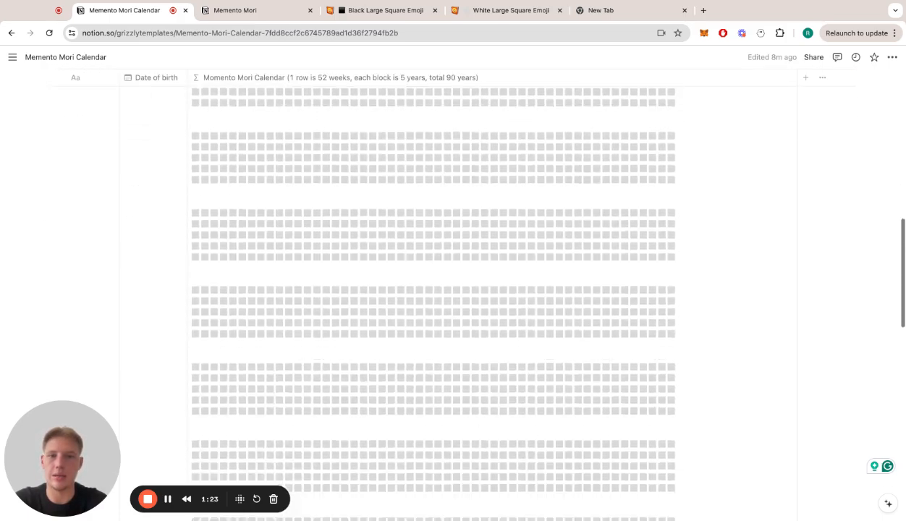
pyautogui.scroll(-10, 434, 289)
pyautogui.scroll(8, 434, 289)
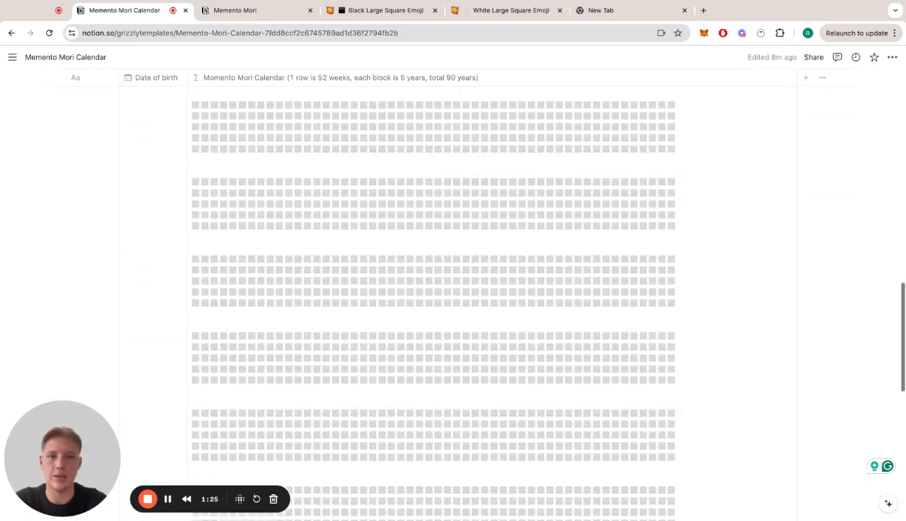
pyautogui.scroll(10, 504, 206)
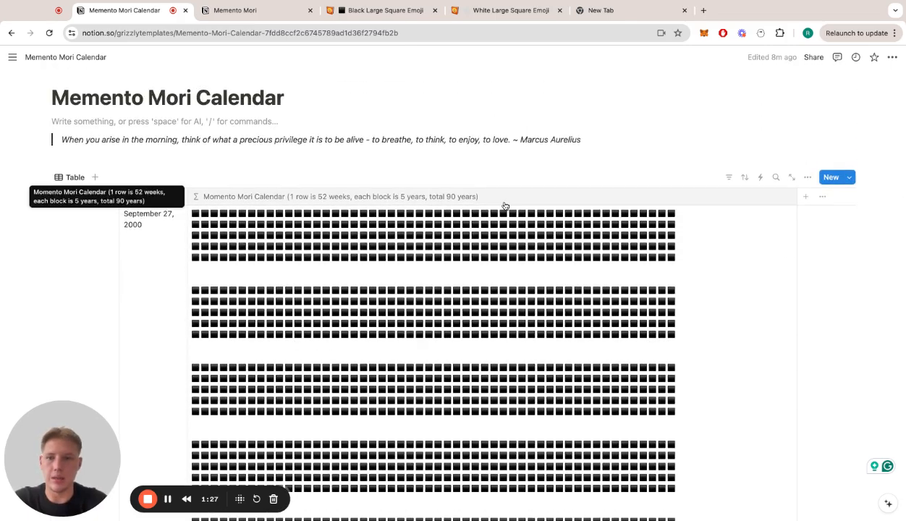
# In the blank Memento Mori page, create a sub-page named Database below two empty lines and open it
pyautogui.click(270, 11)
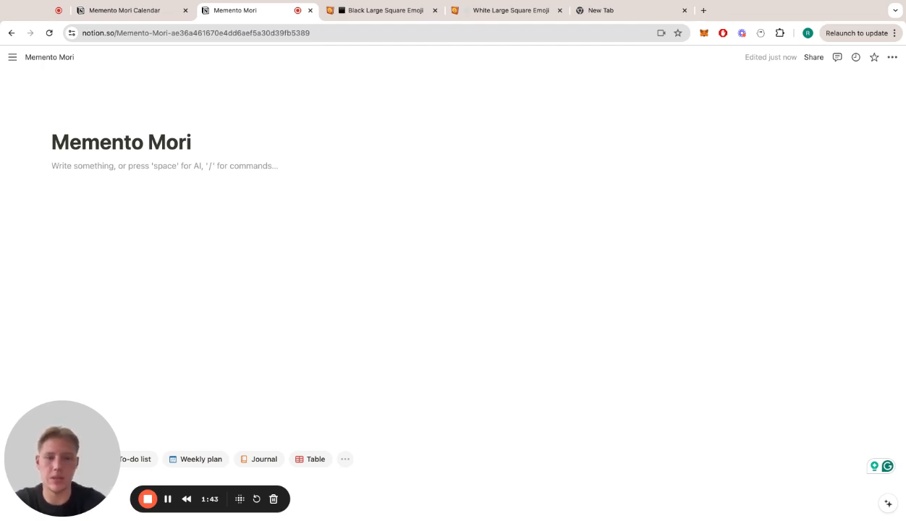
pyautogui.press('Return')
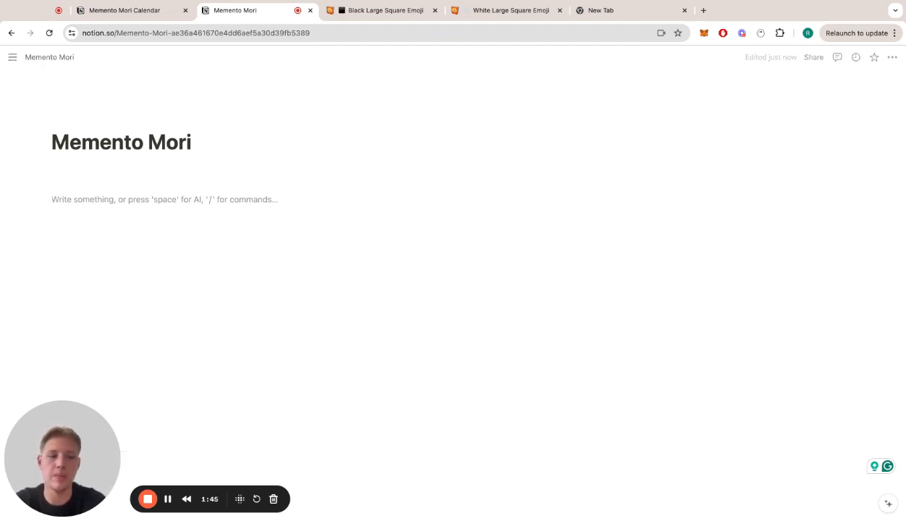
pyautogui.press('Return')
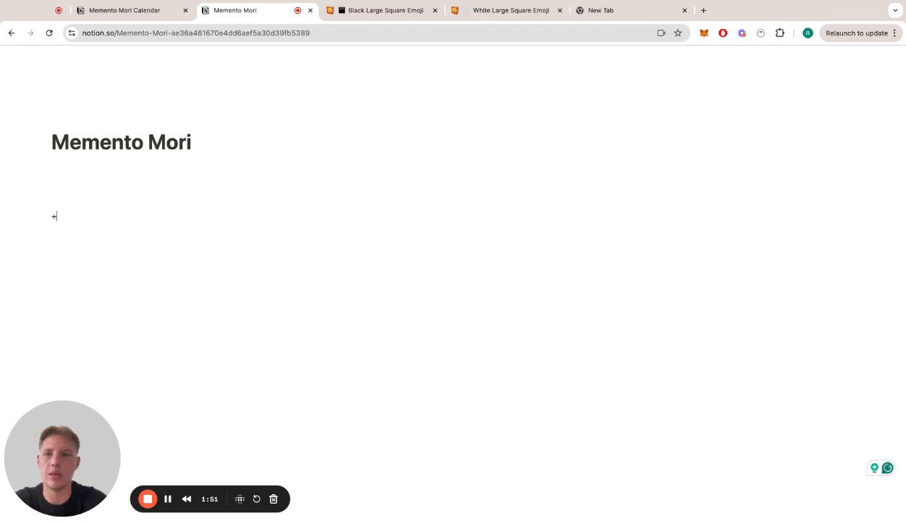
pyautogui.write('Database')
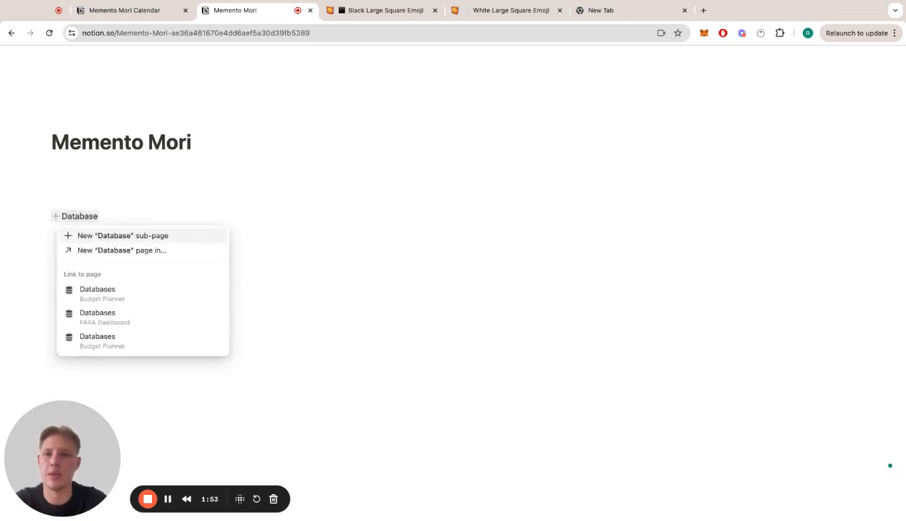
pyautogui.press('Return')
pyautogui.click(84, 223)
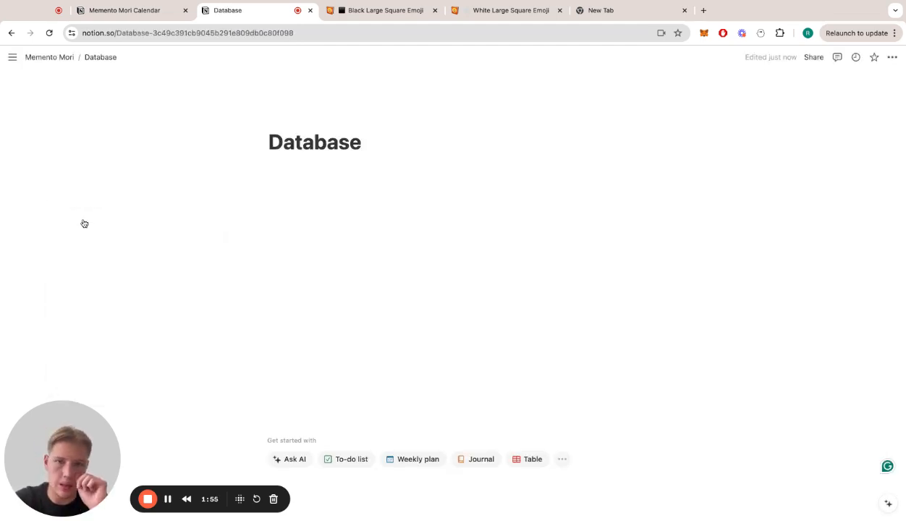
# Create a sub-page named Year inside the Database page and open it
pyautogui.press('Return')
pyautogui.write('+Year')
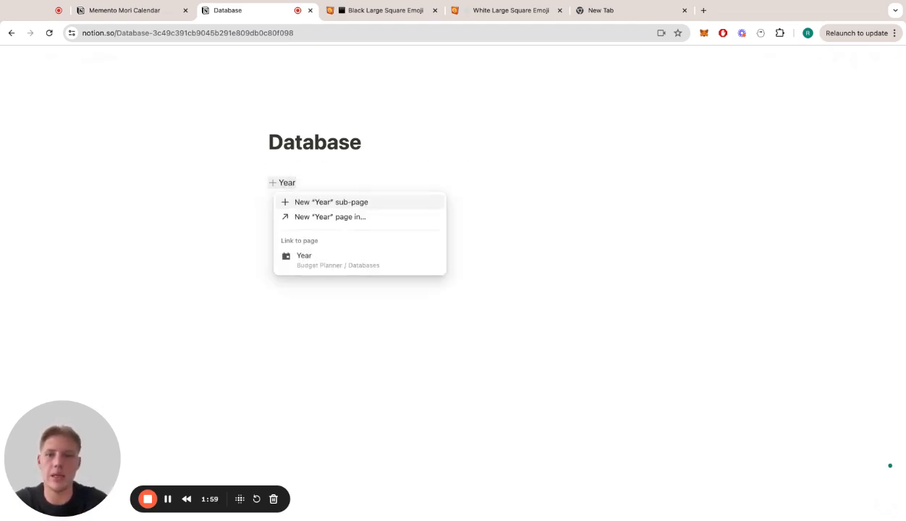
pyautogui.press('Return')
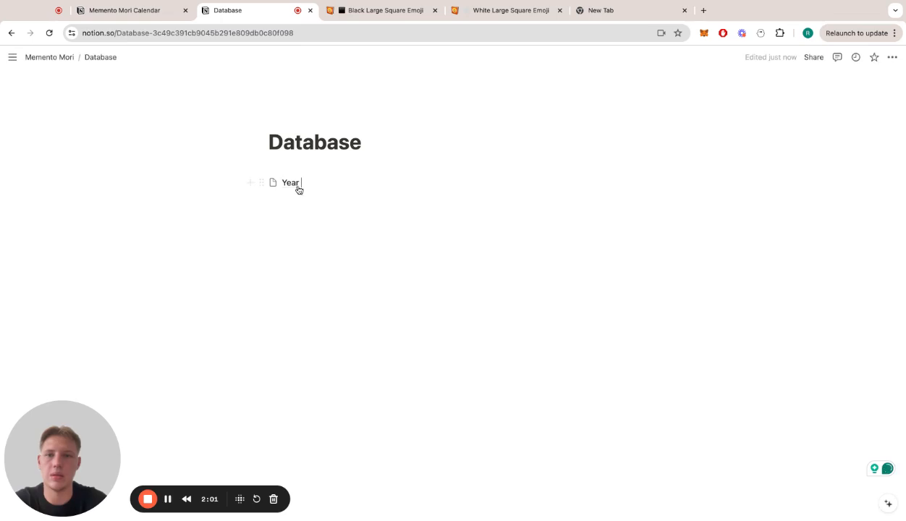
pyautogui.click(298, 190)
# Insert a table view with a new database in the Year page
pyautogui.press('Return')
pyautogui.write('/')
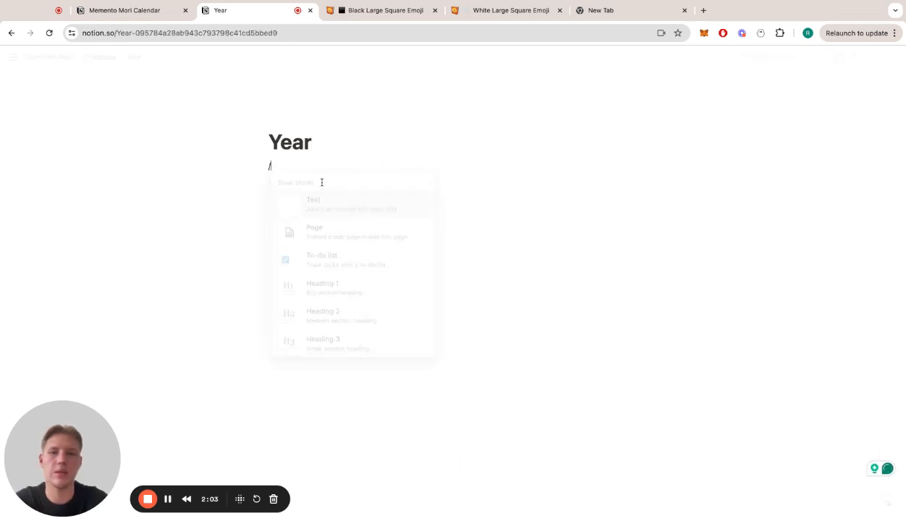
pyautogui.write('table')
pyautogui.press('Return')
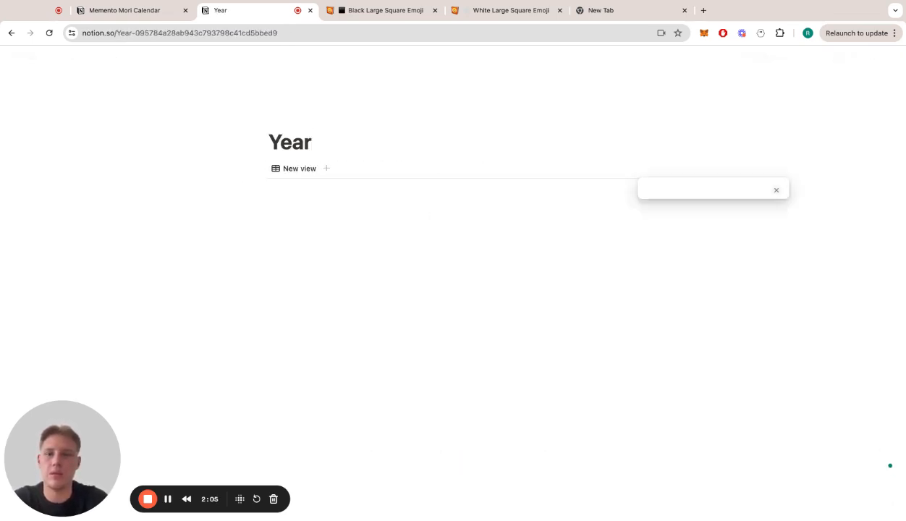
pyautogui.click(702, 240)
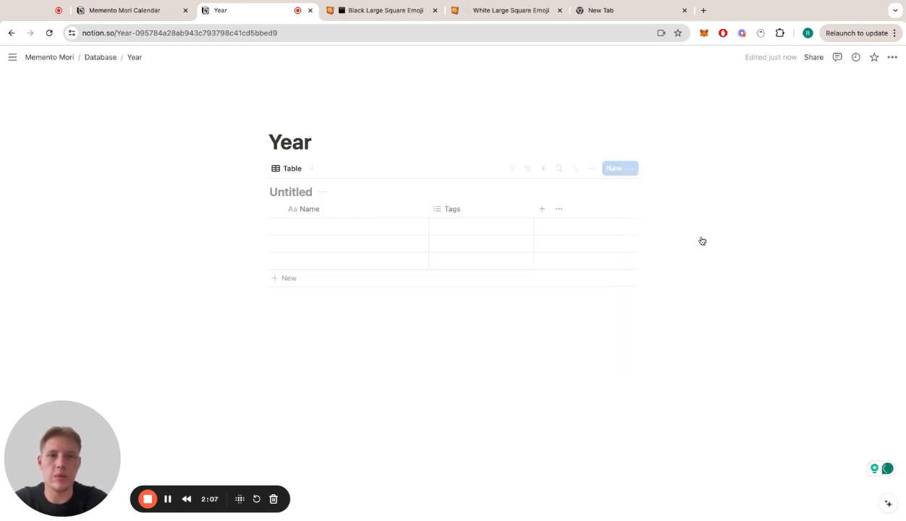
# Set the Year page to full width
pyautogui.click(892, 57)
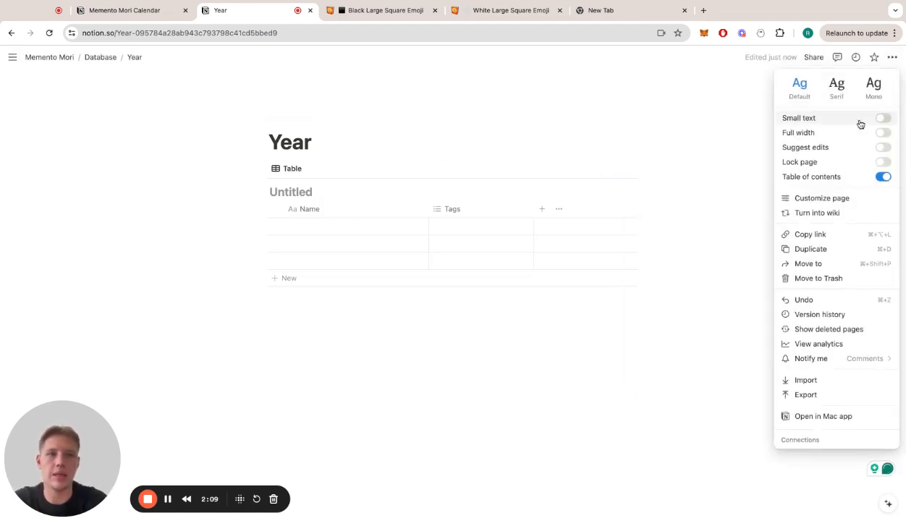
pyautogui.click(882, 132)
pyautogui.click(512, 248)
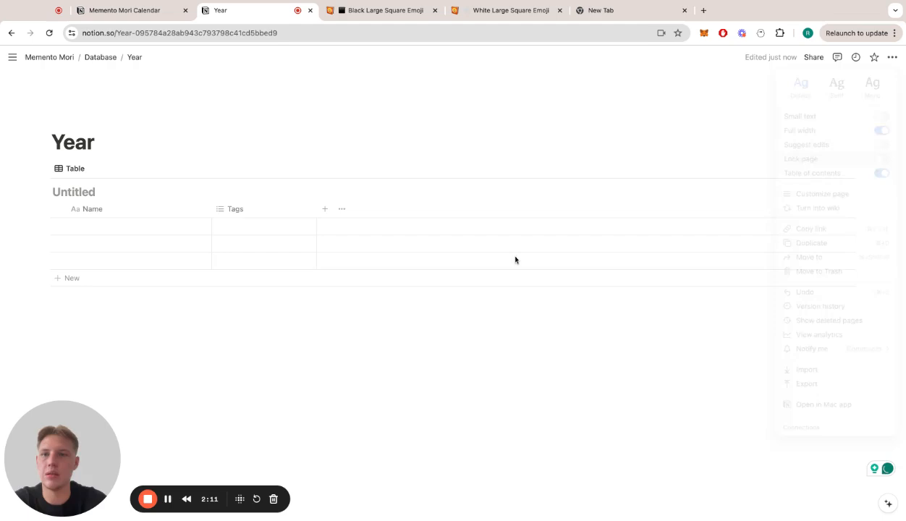
# Delete the Tags property from the new table
pyautogui.click(286, 215)
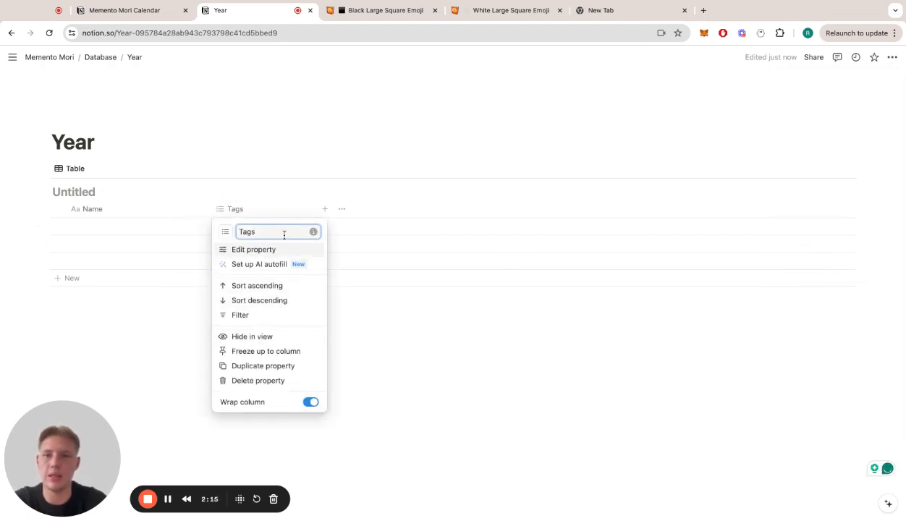
pyautogui.click(266, 382)
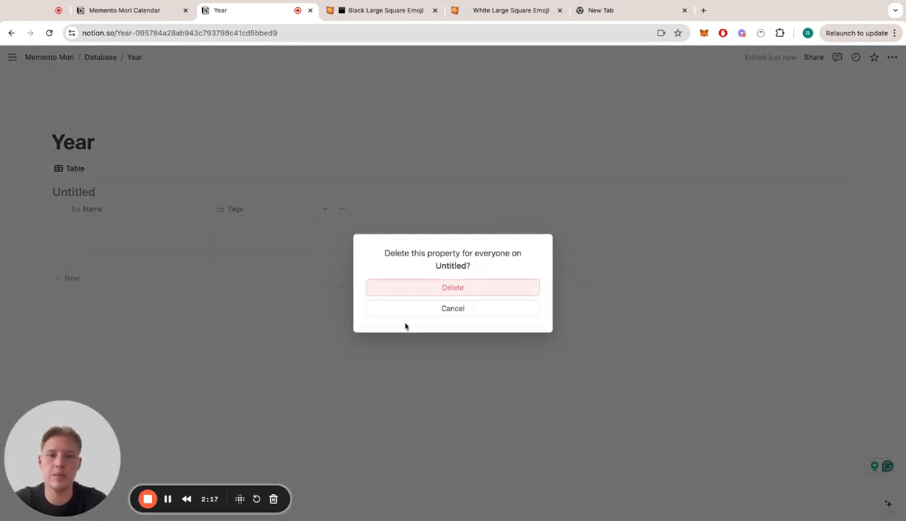
pyautogui.click(463, 289)
# Title the database Year and hide its title in the view
pyautogui.click(66, 192)
pyautogui.write('Year')
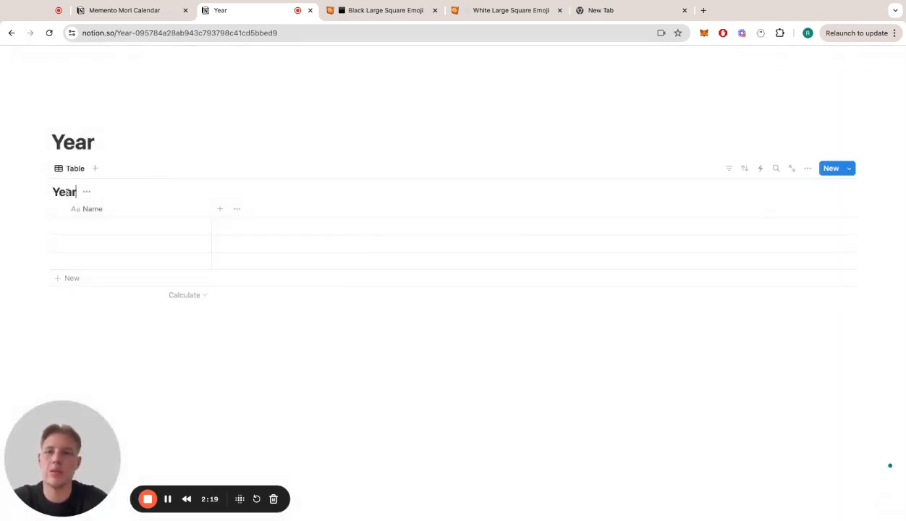
pyautogui.click(87, 191)
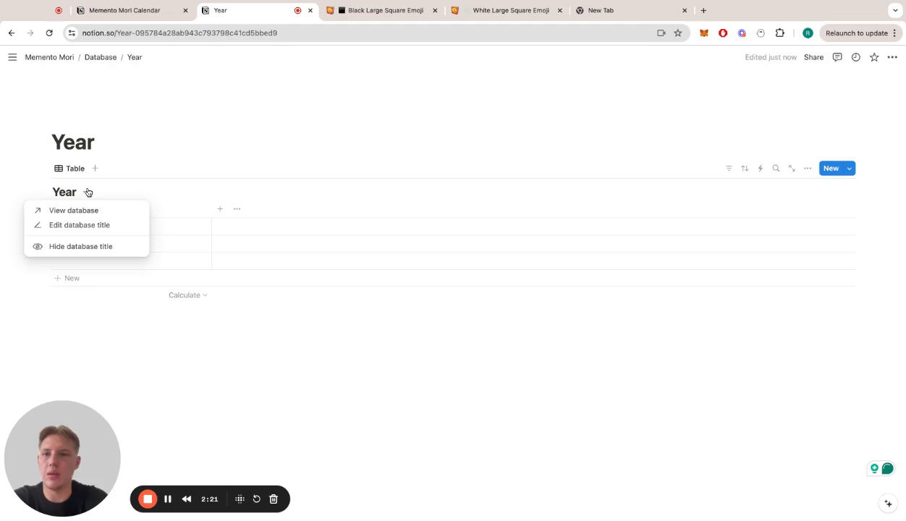
pyautogui.click(90, 243)
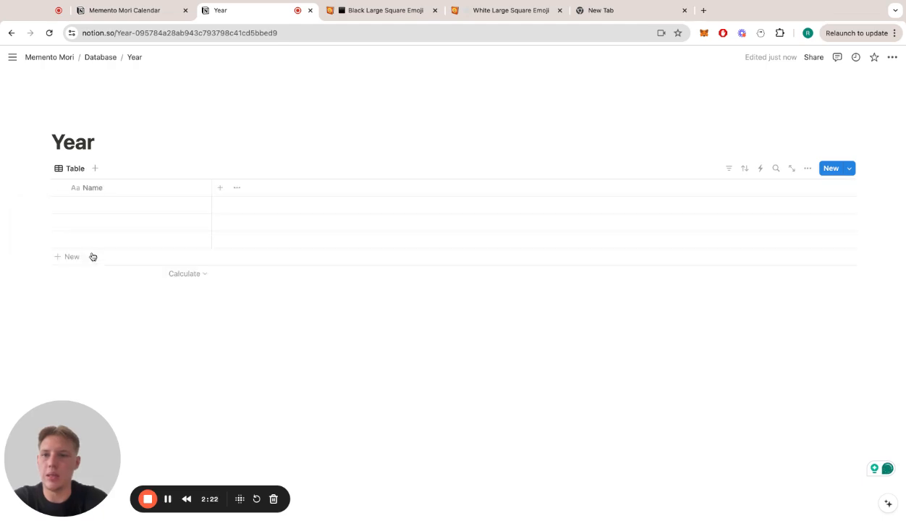
# Narrow the Name column to roughly half its width
pyautogui.click(212, 186)
pyautogui.press('Escape')
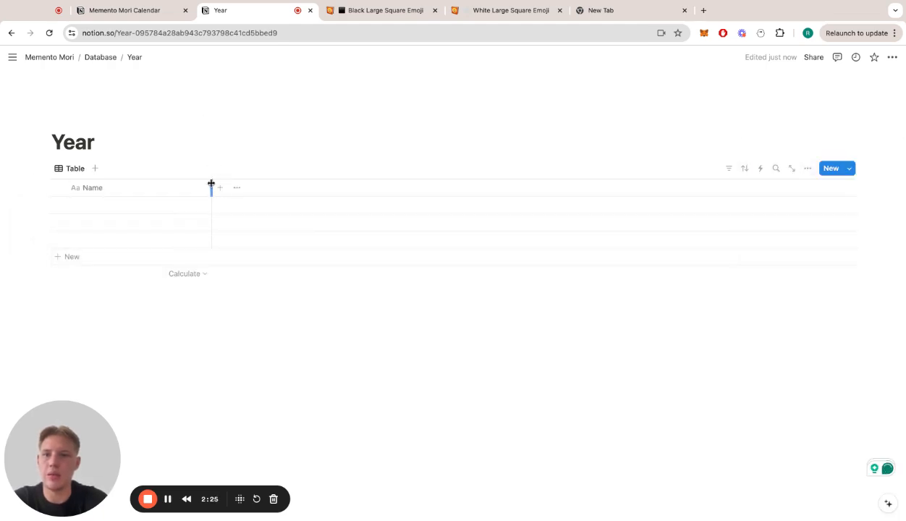
pyautogui.moveTo(210, 186); pyautogui.dragTo(134, 187)
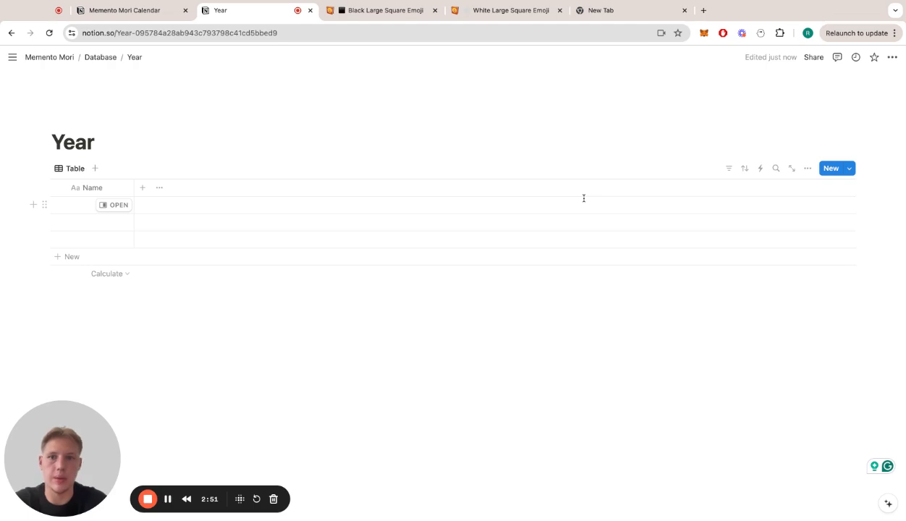
# Delete the second and third empty rows of the table
pyautogui.click(57, 222)
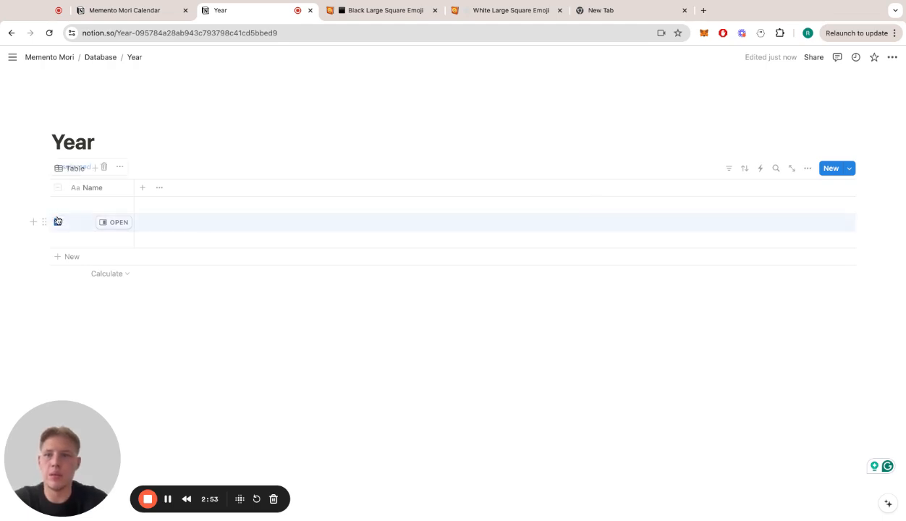
pyautogui.click(58, 239)
pyautogui.click(104, 168)
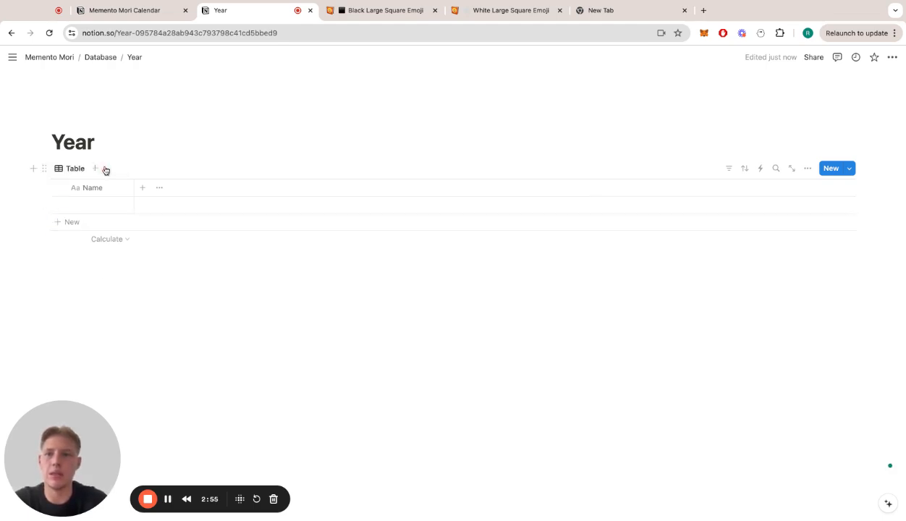
# Add a property named 1 to the table and set its type to Checkbox
pyautogui.click(139, 194)
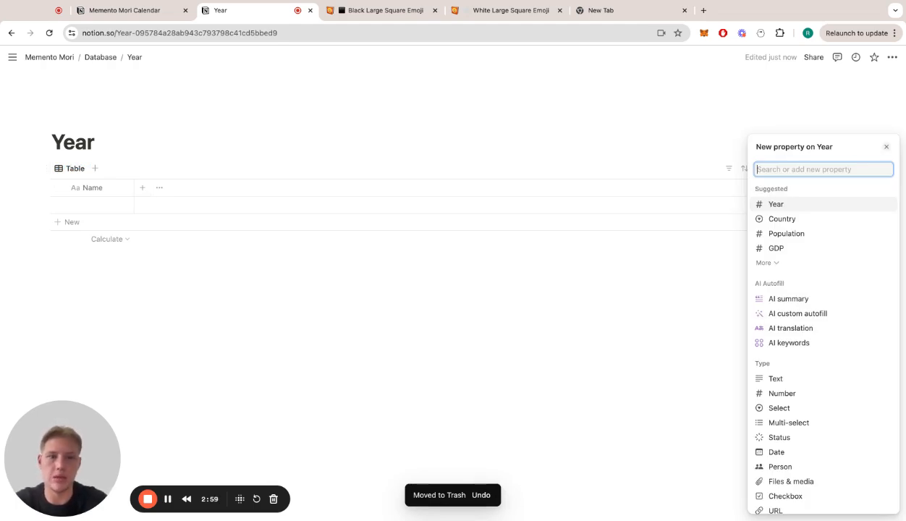
pyautogui.write('1')
pyautogui.press('Return')
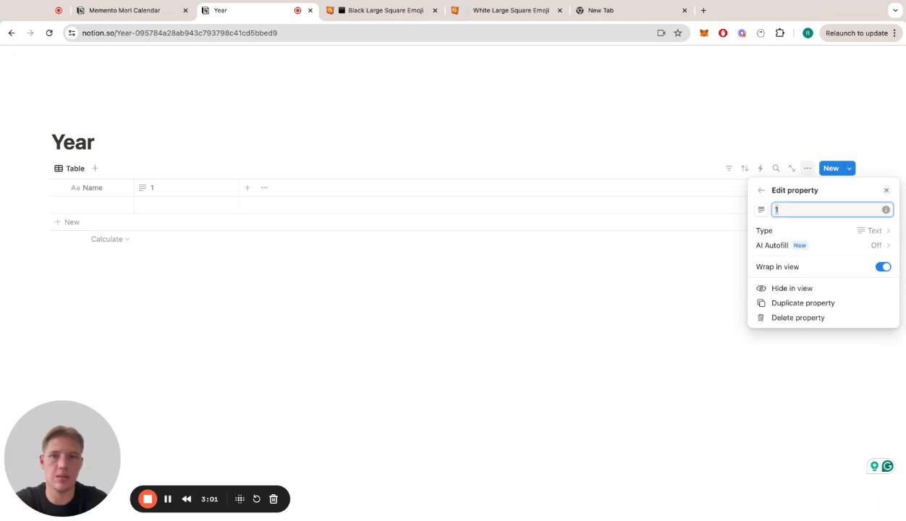
pyautogui.click(808, 232)
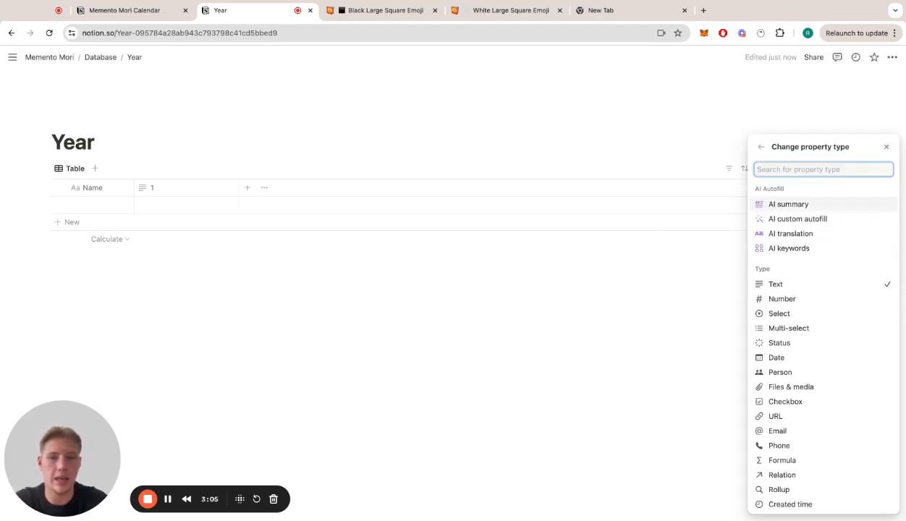
pyautogui.write('chec')
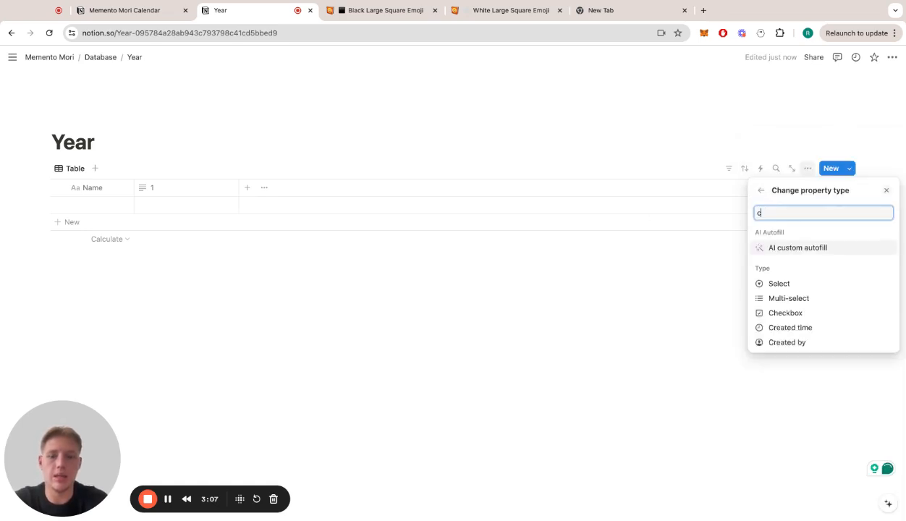
pyautogui.click(811, 251)
pyautogui.click(423, 290)
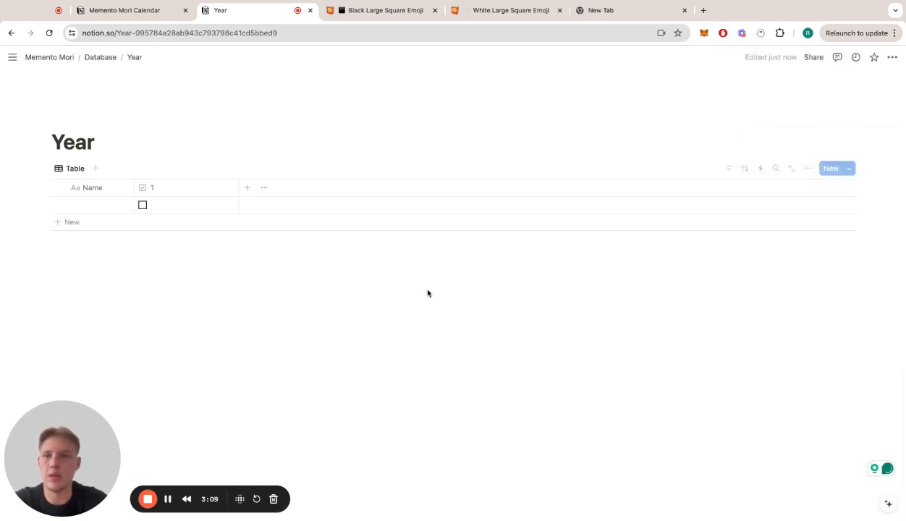
# Duplicate the checkbox property four times to make five checkbox columns in the table
pyautogui.click(194, 188)
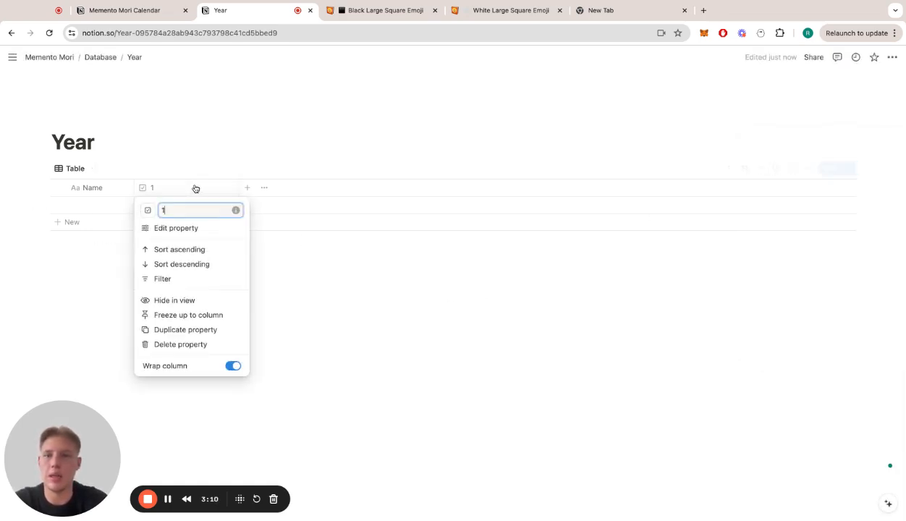
pyautogui.click(199, 329)
pyautogui.click(280, 194)
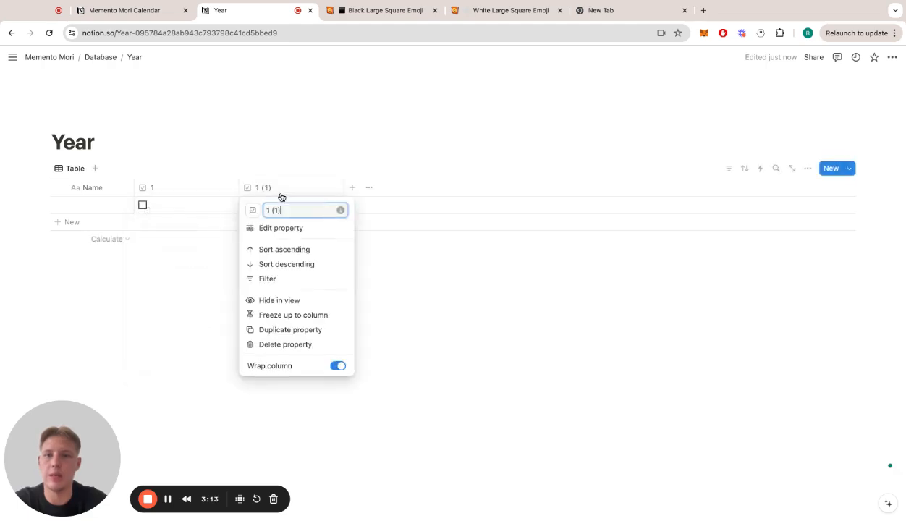
pyautogui.click(294, 331)
pyautogui.click(379, 191)
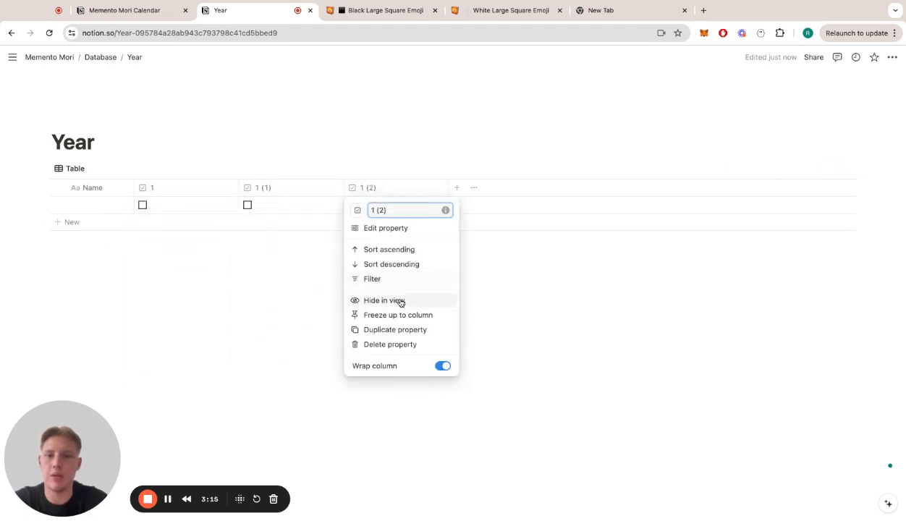
pyautogui.click(399, 330)
pyautogui.click(472, 191)
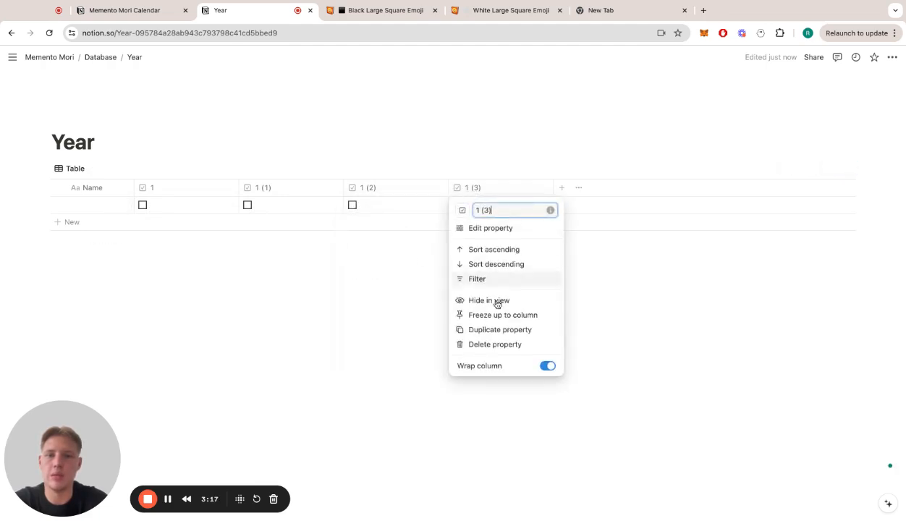
pyautogui.click(497, 327)
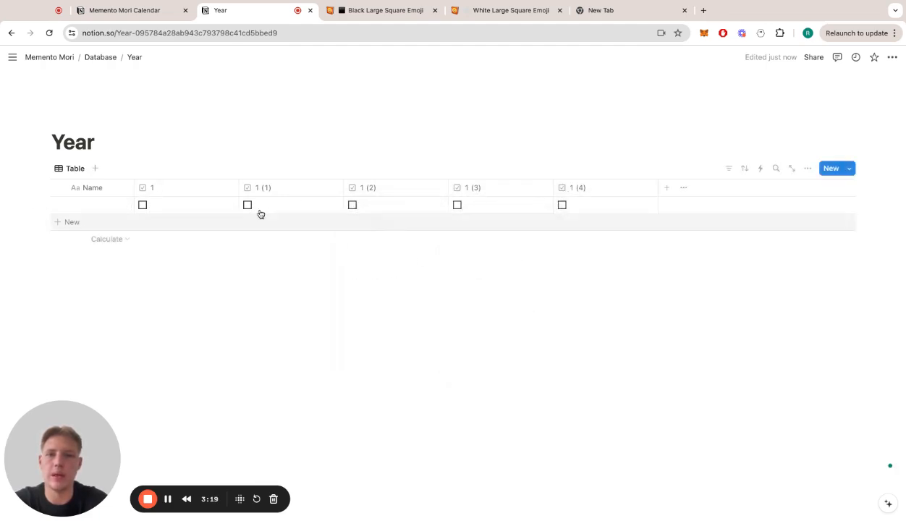
# Rename the second and third checkbox properties as 2 and 3
pyautogui.click(313, 193)
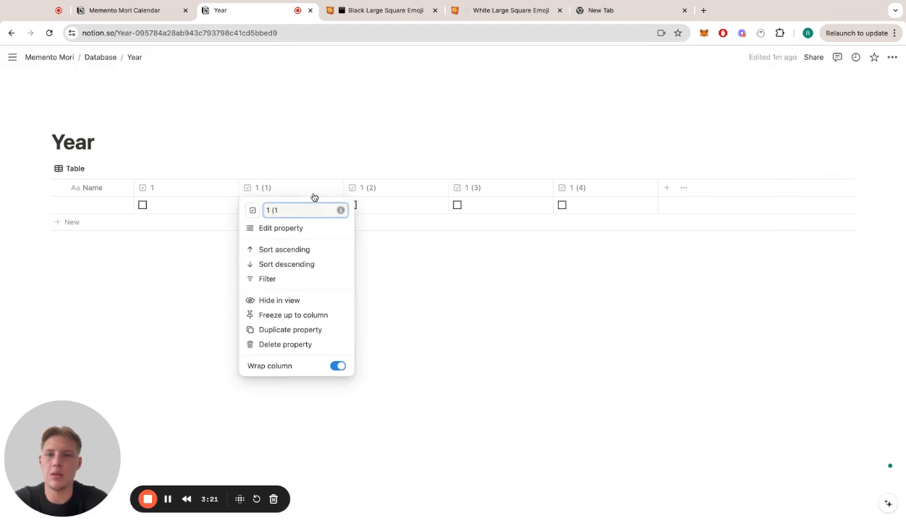
pyautogui.write('1')
pyautogui.press('BackSpace')
pyautogui.write('2')
pyautogui.click(410, 190)
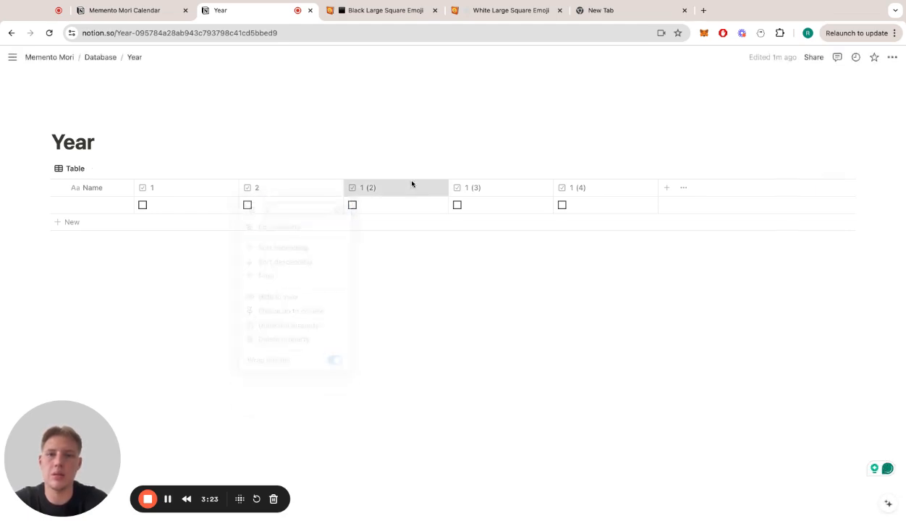
pyautogui.click(411, 190)
pyautogui.write('1')
pyautogui.press('BackSpace')
pyautogui.write('3')
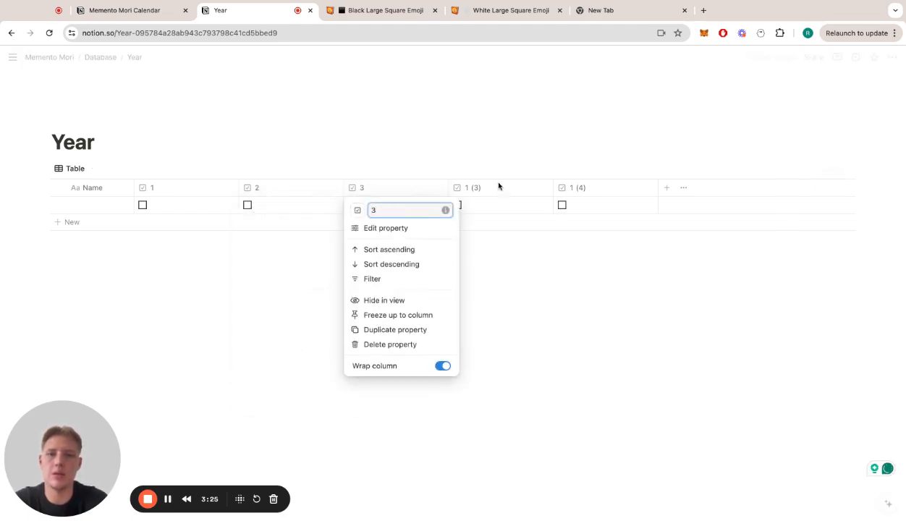
# Rename the fourth and fifth checkbox properties as 4 and 5
pyautogui.click(498, 186)
pyautogui.click(497, 185)
pyautogui.click(498, 184)
pyautogui.press('BackSpace')
pyautogui.press('BackSpace')
pyautogui.press('BackSpace')
pyautogui.press('BackSpace')
pyautogui.press('BackSpace')
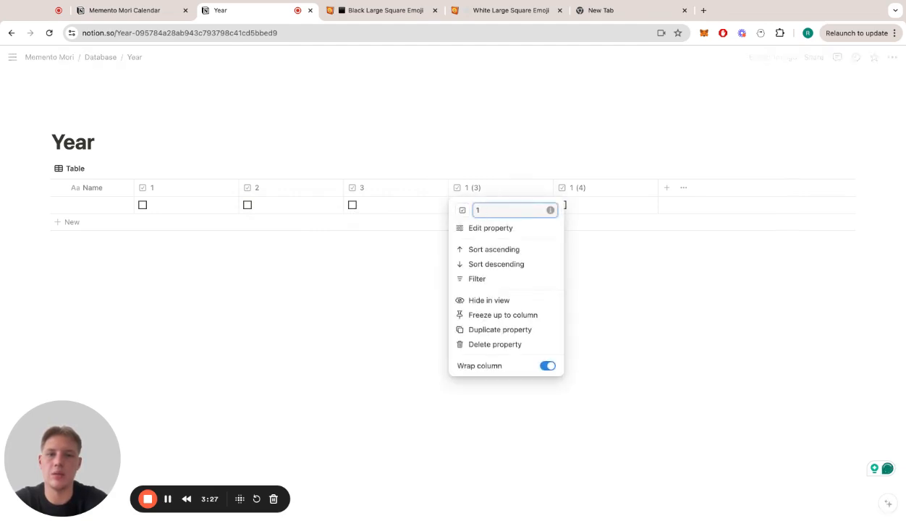
pyautogui.write('4')
pyautogui.click(584, 190)
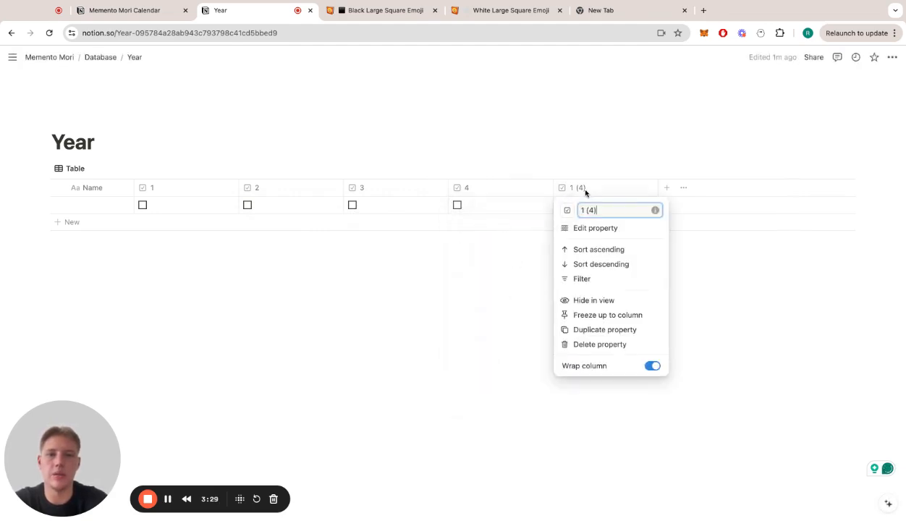
pyautogui.press('BackSpace')
pyautogui.press('BackSpace')
pyautogui.press('BackSpace')
pyautogui.press('BackSpace')
pyautogui.press('BackSpace')
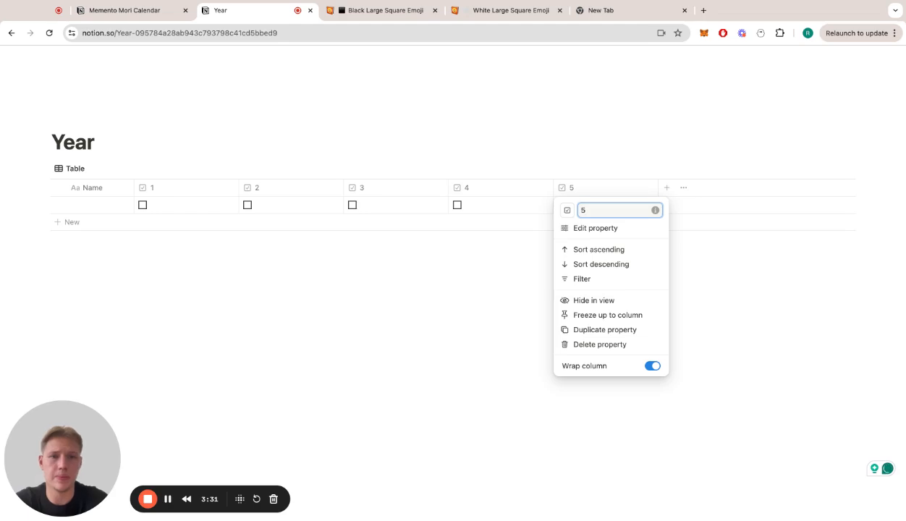
pyautogui.click(542, 237)
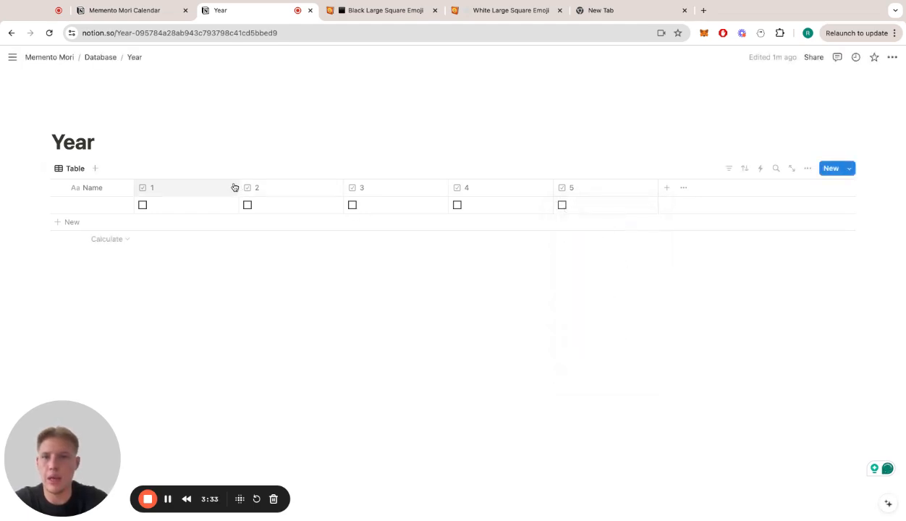
# Narrow all five checkbox columns until each is only about as wide as its checkbox
pyautogui.moveTo(239, 184); pyautogui.dragTo(165, 185)
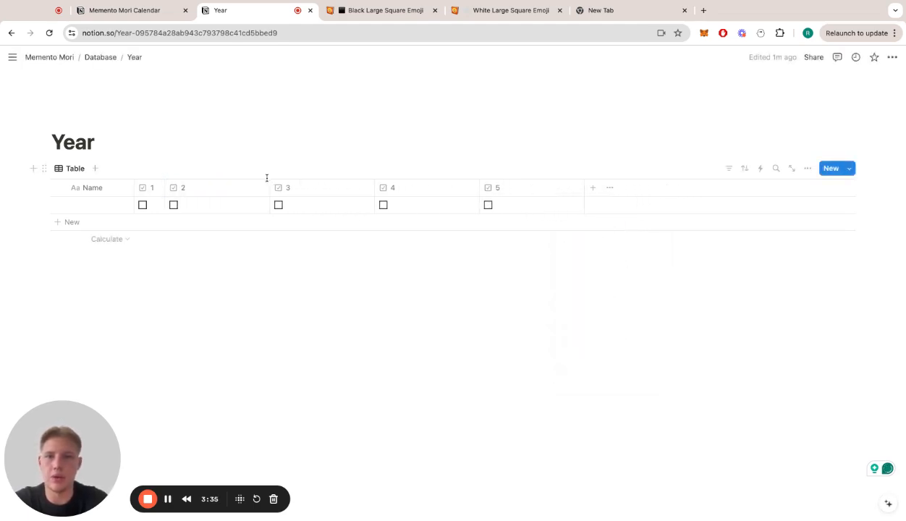
pyautogui.moveTo(270, 181); pyautogui.dragTo(185, 182)
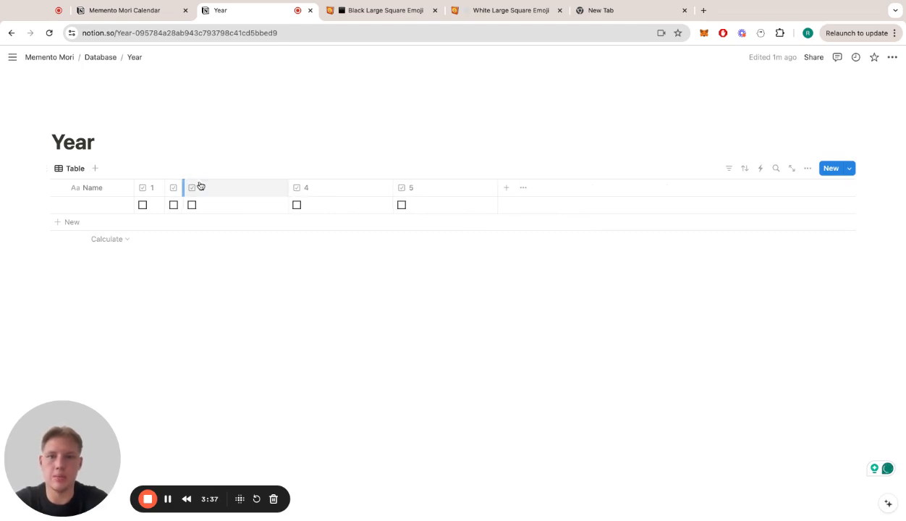
pyautogui.moveTo(289, 184); pyautogui.dragTo(200, 184)
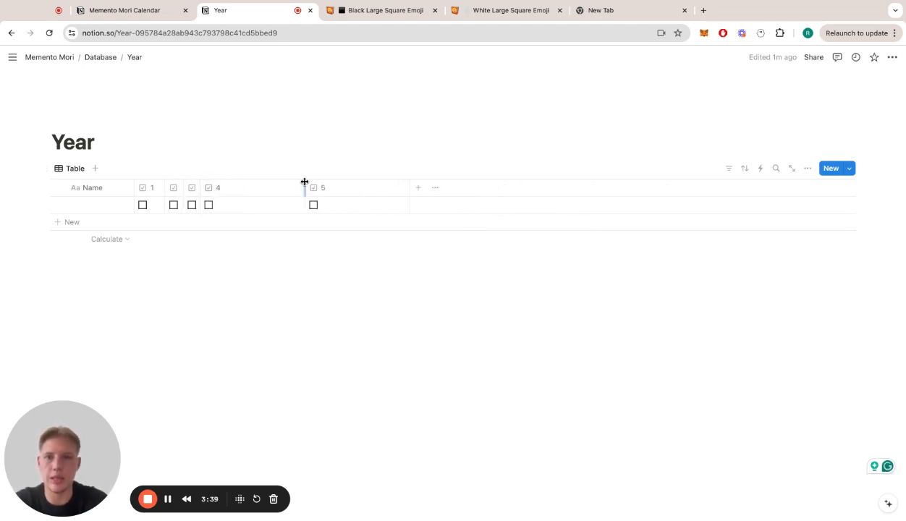
pyautogui.moveTo(303, 184); pyautogui.dragTo(228, 183)
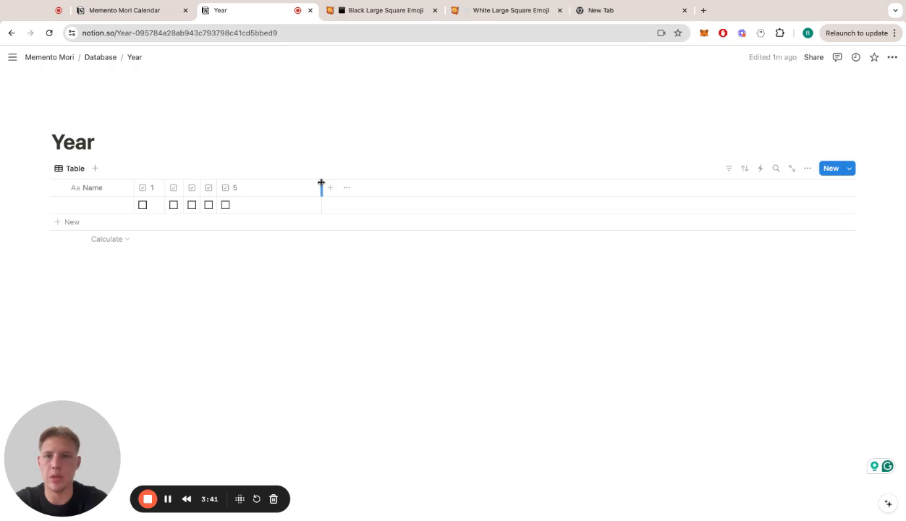
pyautogui.moveTo(320, 185); pyautogui.dragTo(236, 185)
pyautogui.moveTo(165, 183); pyautogui.dragTo(150, 184)
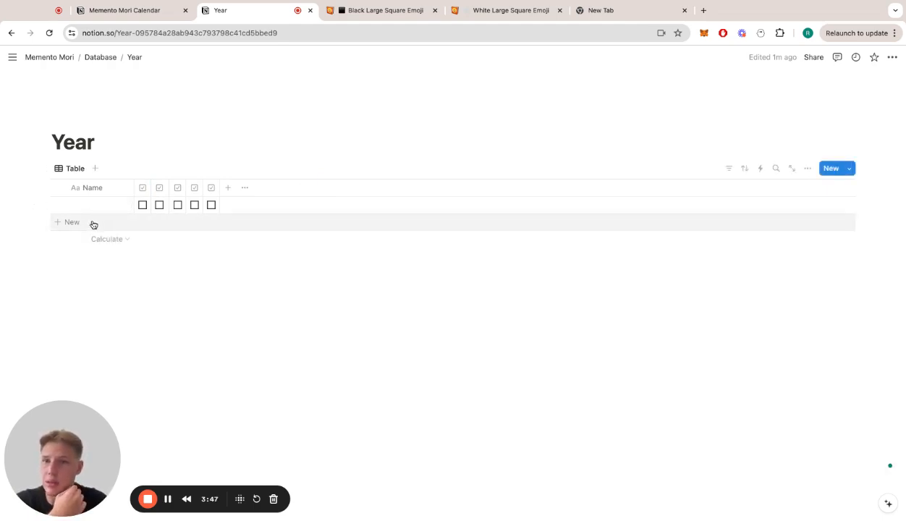
# Name the first row of the Year table 1
pyautogui.click(116, 205)
pyautogui.click(188, 301)
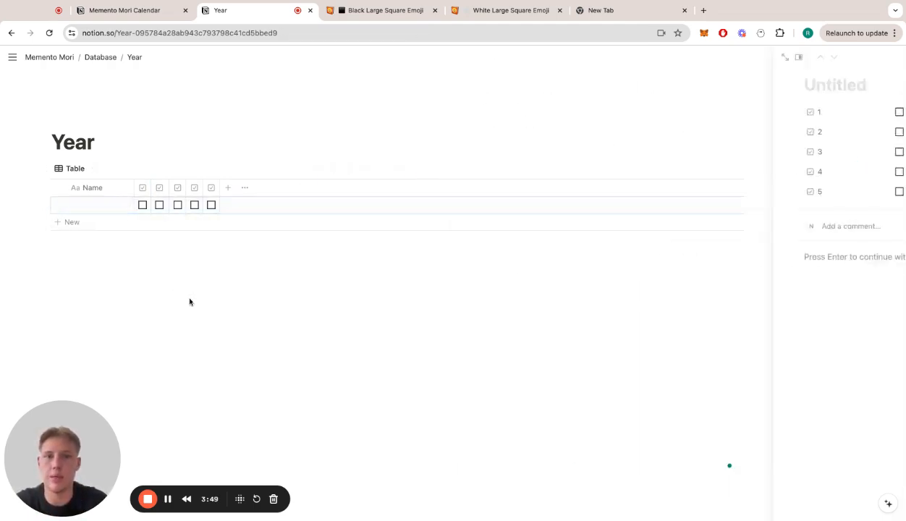
pyautogui.click(86, 207)
pyautogui.write('1')
# Add six empty rows below row 1 of the Year table
pyautogui.click(73, 222)
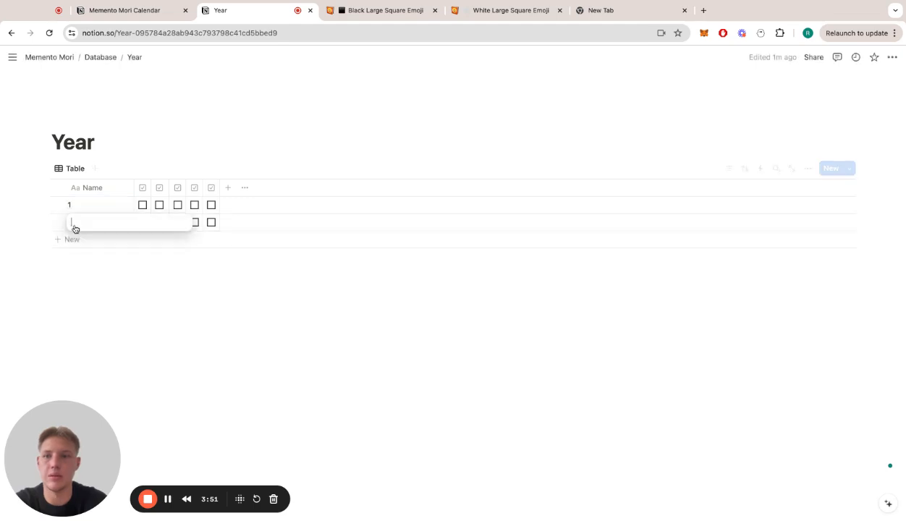
pyautogui.click(73, 243)
pyautogui.click(71, 258)
pyautogui.click(72, 274)
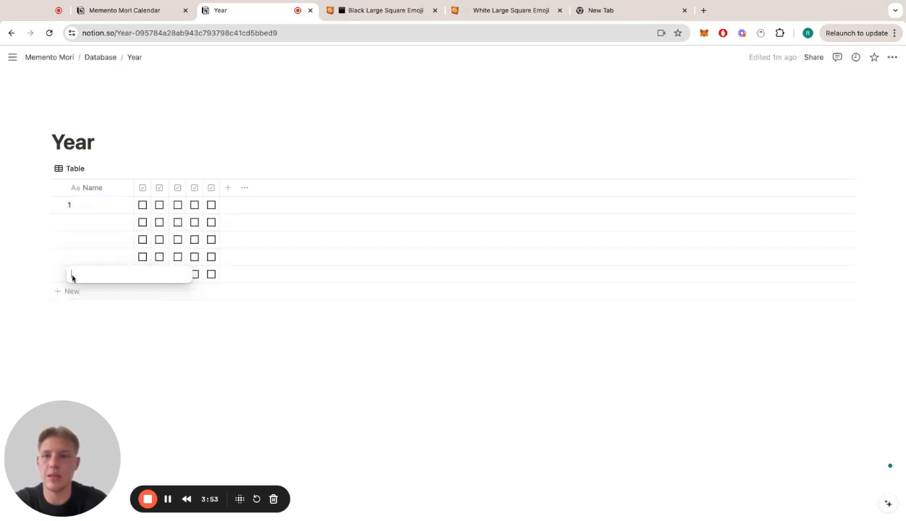
pyautogui.click(72, 290)
pyautogui.click(72, 308)
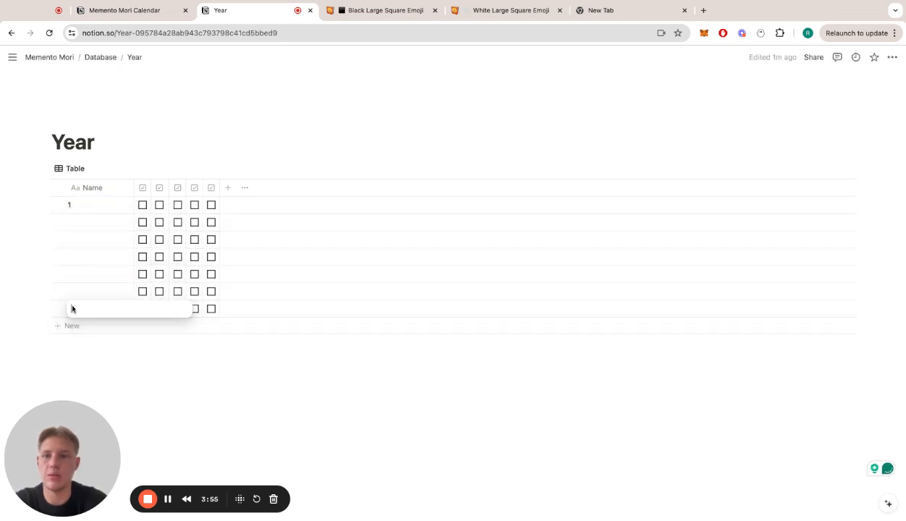
# Name the six empty rows in sequence from 2 to 7
pyautogui.click(93, 222)
pyautogui.write('2')
pyautogui.press('Return')
pyautogui.write('3')
pyautogui.press('Return')
pyautogui.write('4')
pyautogui.press('Return')
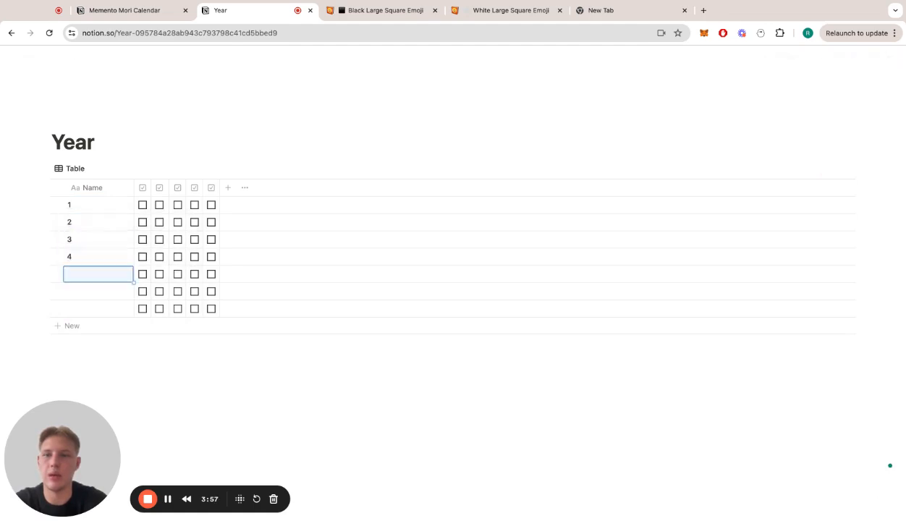
pyautogui.write('5')
pyautogui.press('Return')
pyautogui.write('6')
pyautogui.press('Return')
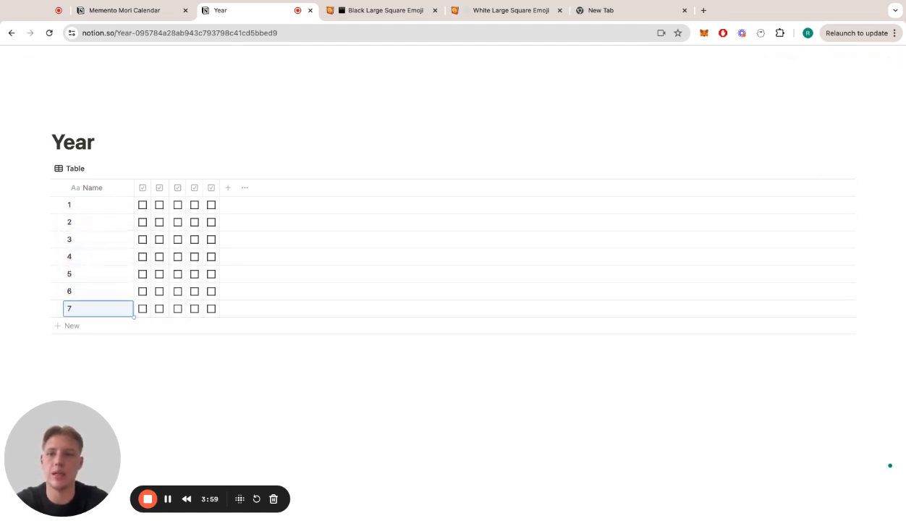
# Add three more empty rows below row 7
pyautogui.click(73, 325)
pyautogui.click(72, 345)
pyautogui.click(72, 344)
pyautogui.click(74, 360)
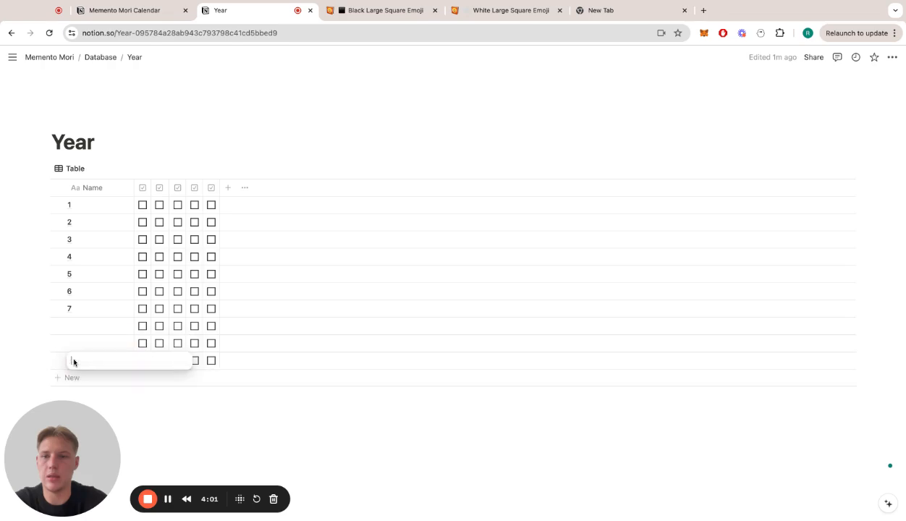
pyautogui.press('Escape')
# Name the three empty rows 8, 9 and 10
pyautogui.click(79, 325)
pyautogui.write('8')
pyautogui.press('Return')
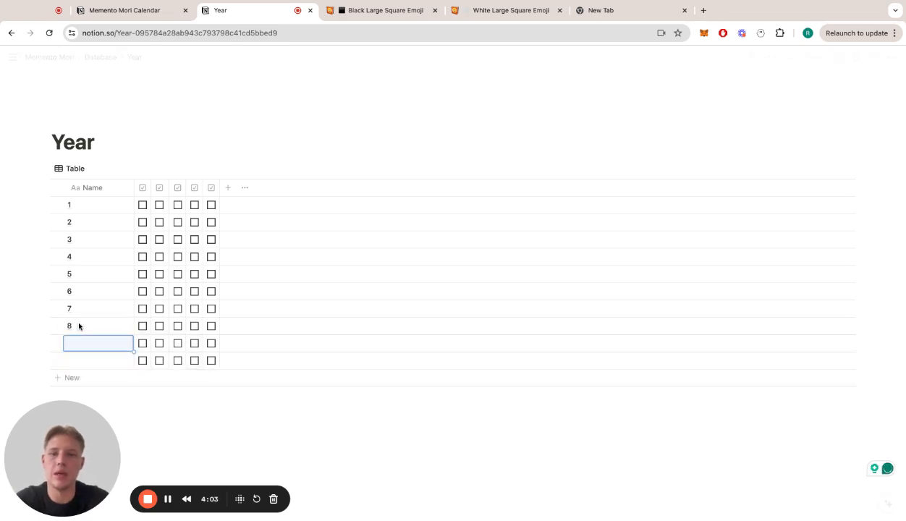
pyautogui.write('9')
pyautogui.press('Return')
pyautogui.write('10')
pyautogui.press('Return')
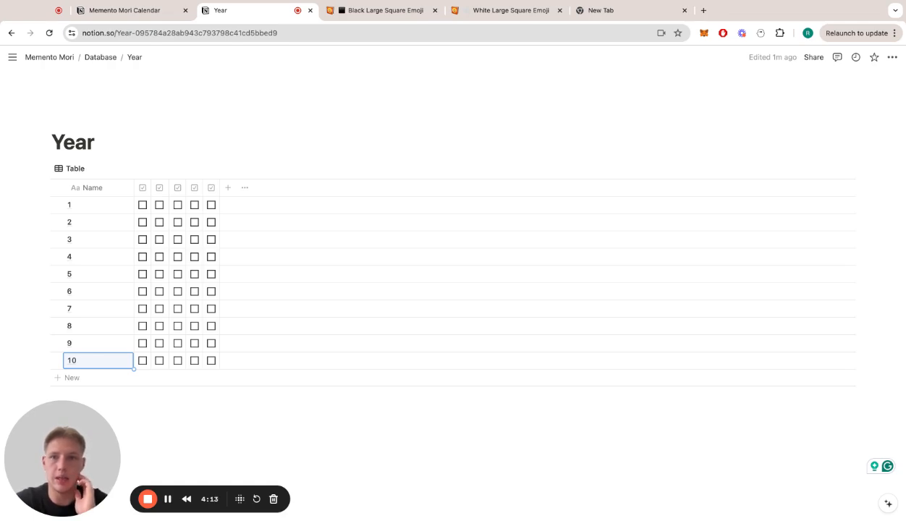
# Go back to the Memento Mori page and insert a table view with a new blank database above the Database link
pyautogui.click(68, 62)
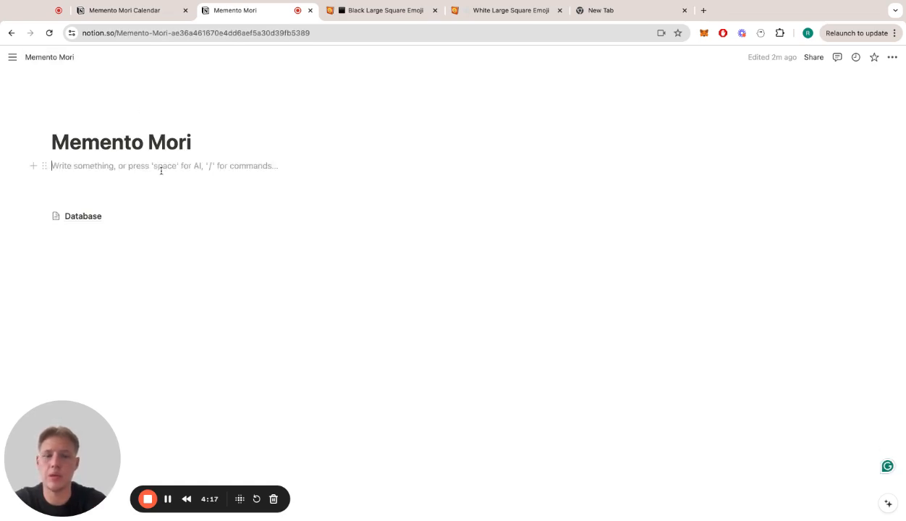
pyautogui.write('/tab')
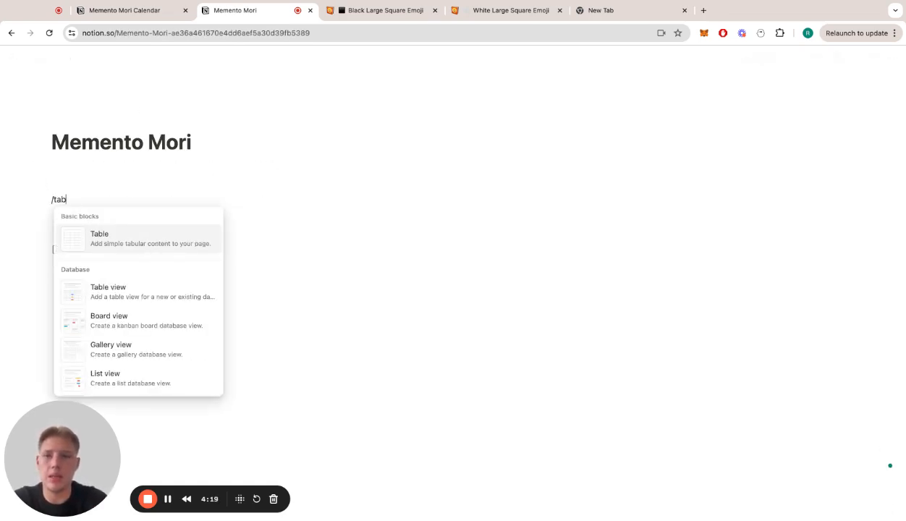
pyautogui.press('Down')
pyautogui.press('Return')
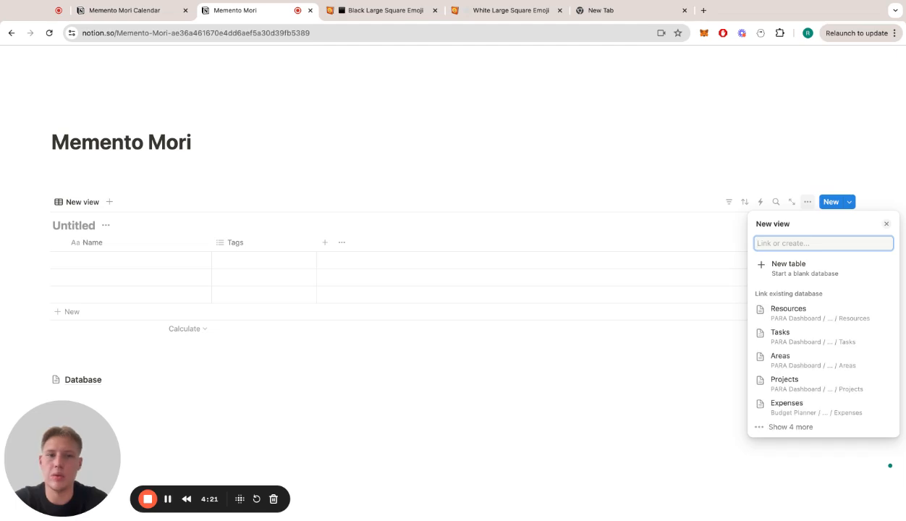
pyautogui.click(791, 266)
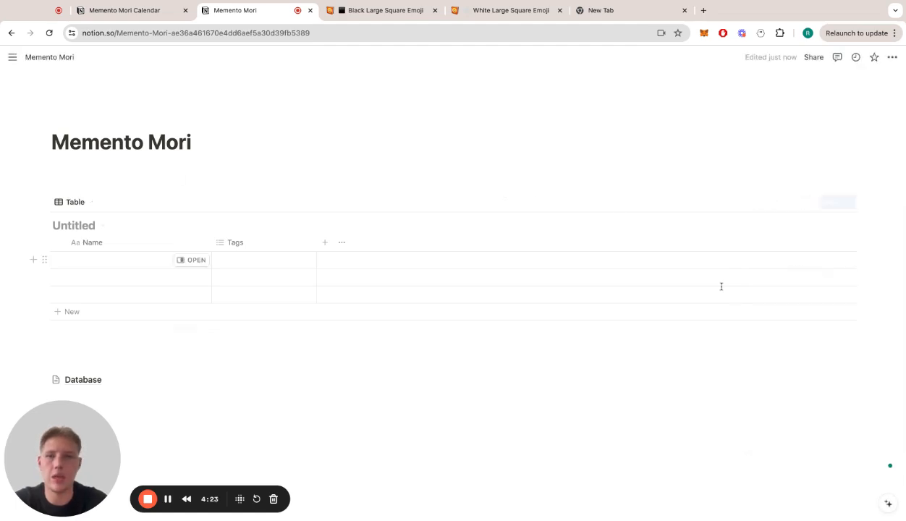
# Title the new database Memento Mori and hide its title in the view
pyautogui.click(106, 227)
pyautogui.click(83, 225)
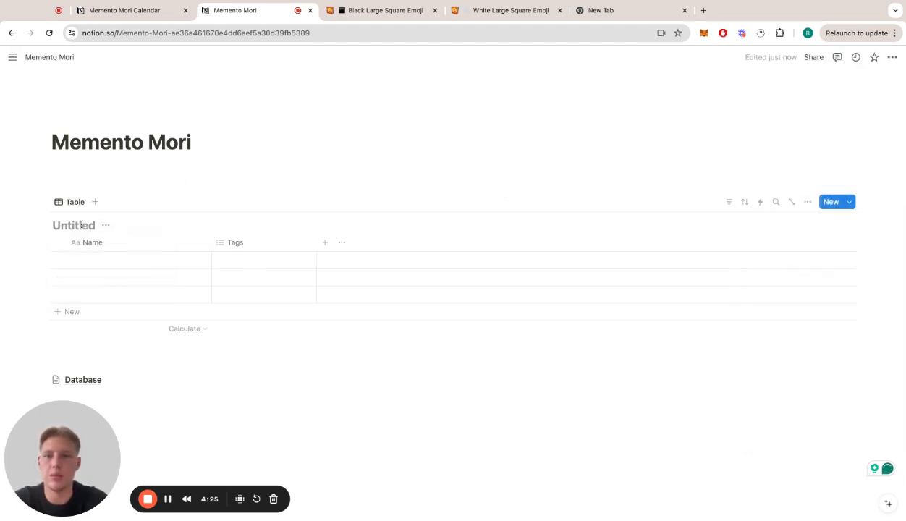
pyautogui.click(76, 224)
pyautogui.write('Memento ')
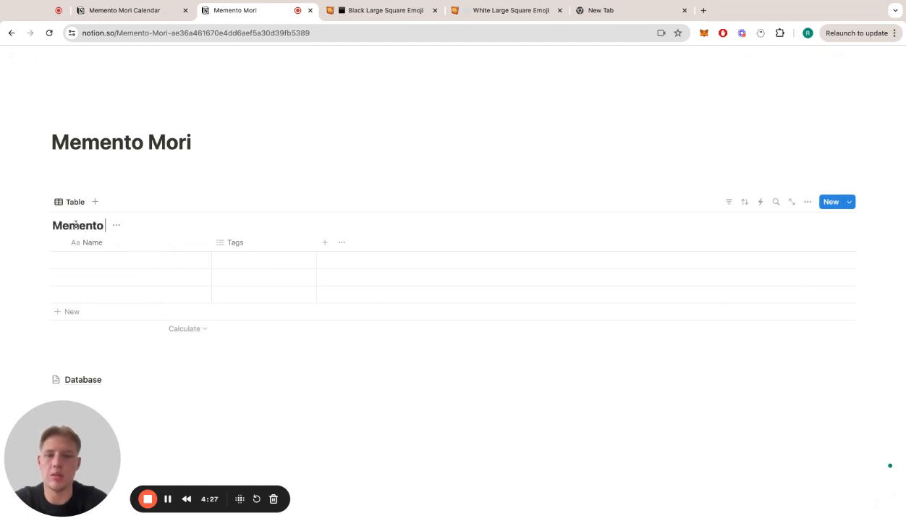
pyautogui.write('Moti')
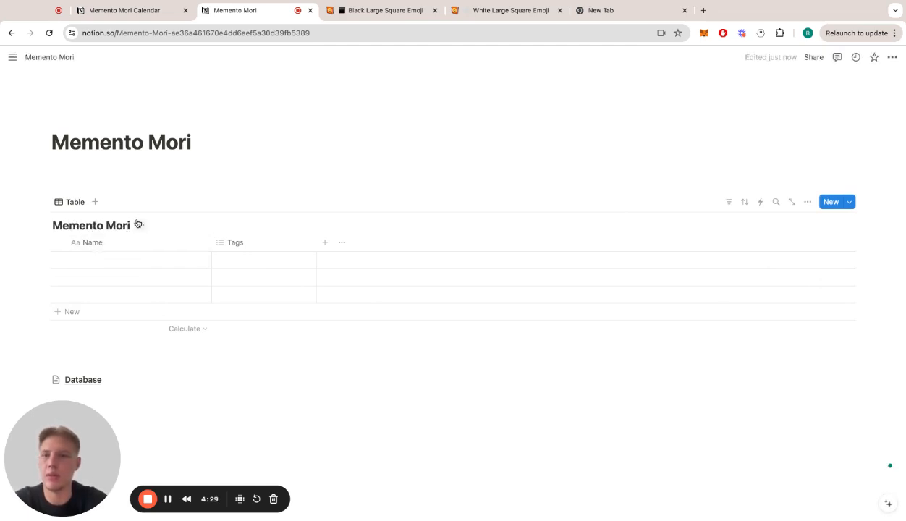
pyautogui.click(137, 225)
pyautogui.click(143, 280)
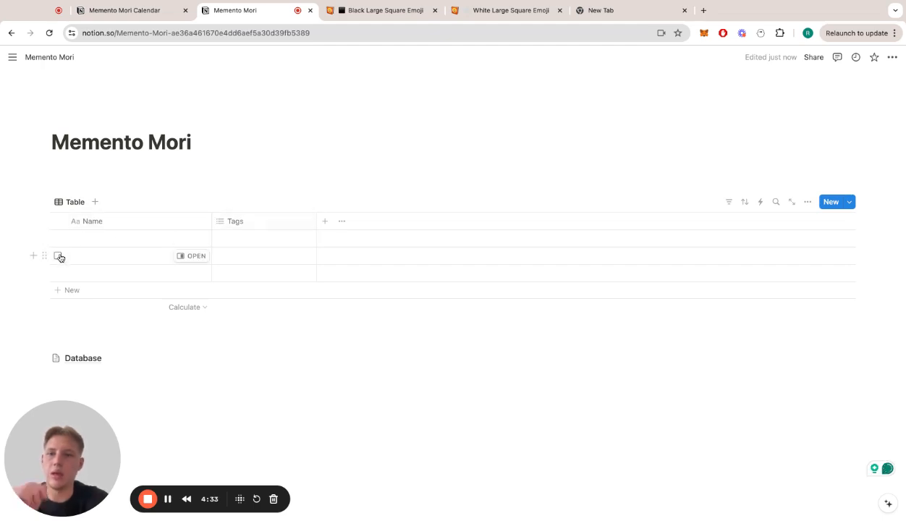
# Delete the second and third empty rows of the Memento Mori table
pyautogui.click(57, 255)
pyautogui.click(57, 272)
pyautogui.click(140, 200)
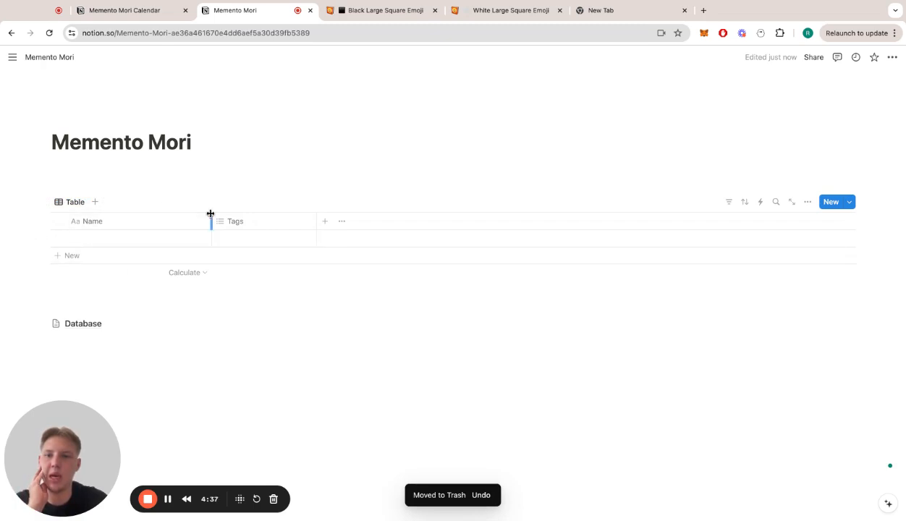
# Narrow the Name column to less than half its width and delete the Tags property
pyautogui.moveTo(209, 221); pyautogui.dragTo(119, 221)
pyautogui.click(170, 222)
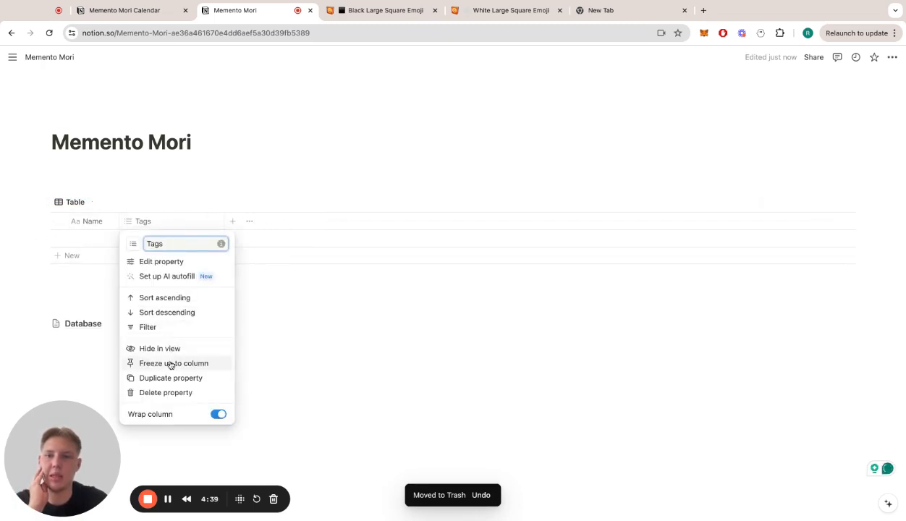
pyautogui.click(171, 392)
pyautogui.click(504, 287)
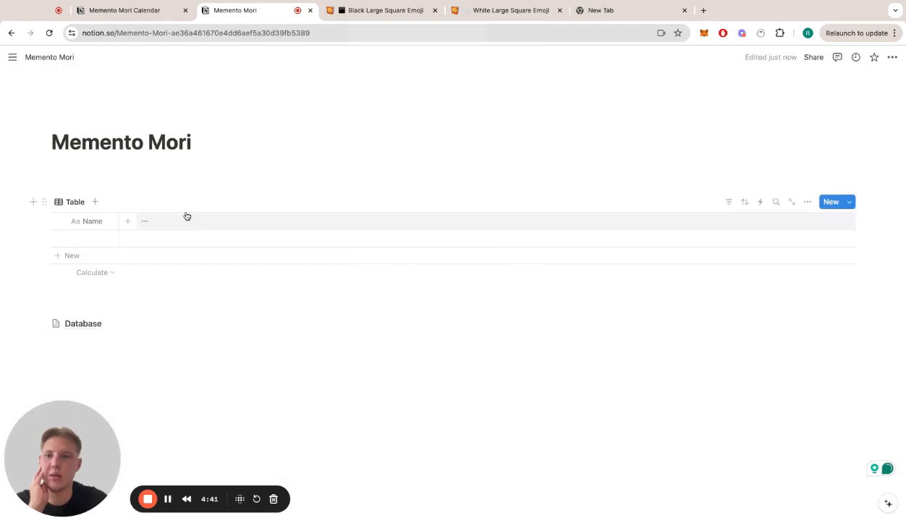
# Add a property named Date of birth to the Memento Mori table and set its type to Date
pyautogui.click(126, 221)
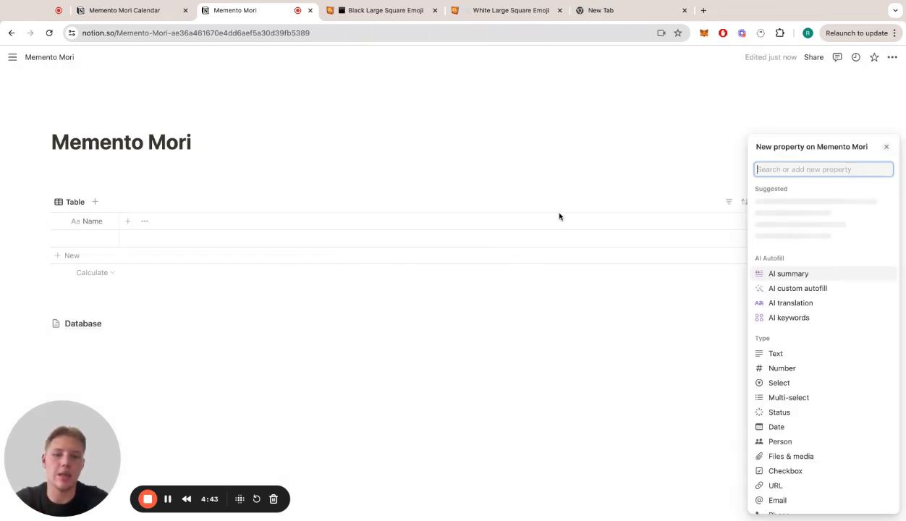
pyautogui.write('Date of ')
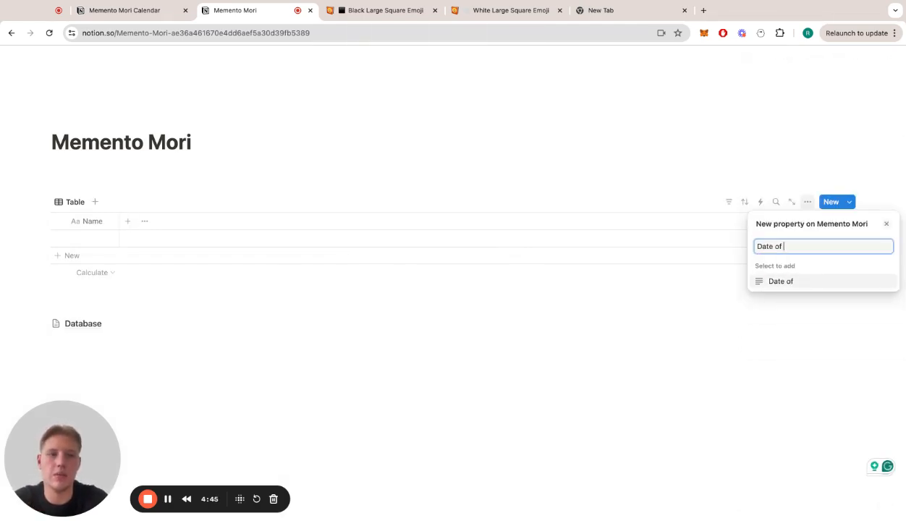
pyautogui.write('birth')
pyautogui.press('Return')
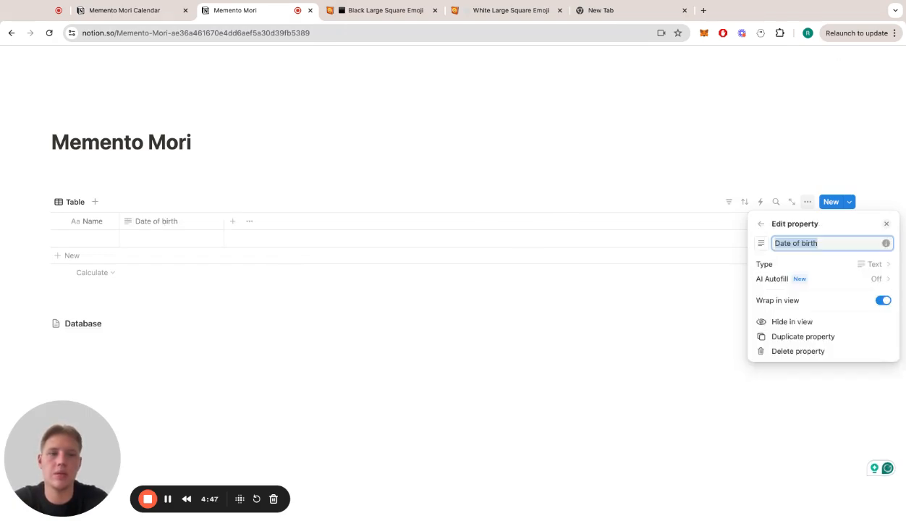
pyautogui.click(848, 263)
pyautogui.write('Da')
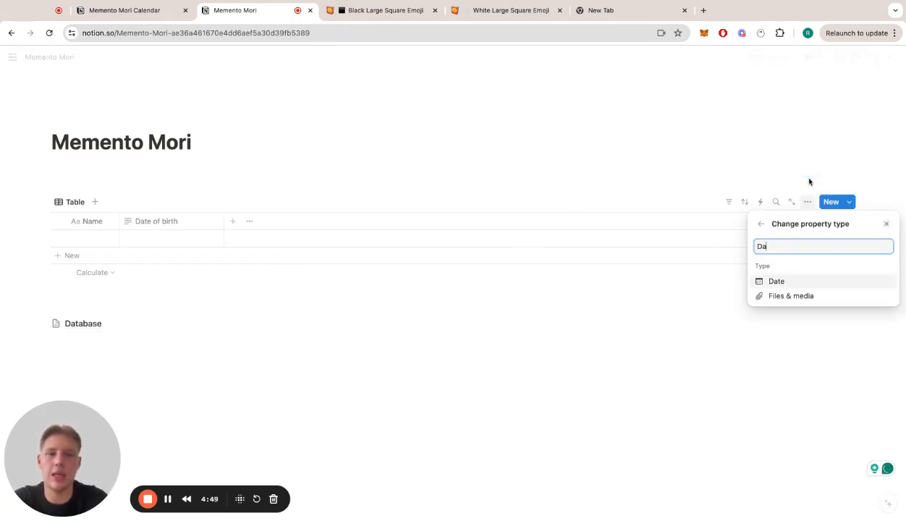
pyautogui.press('Return')
# Enter a date of birth from the previous month in the table's only row
pyautogui.click(188, 243)
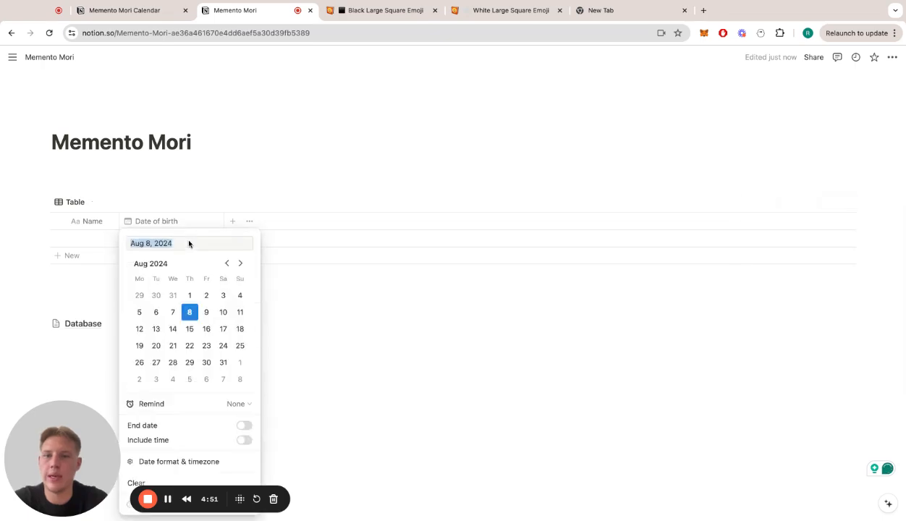
pyautogui.click(228, 264)
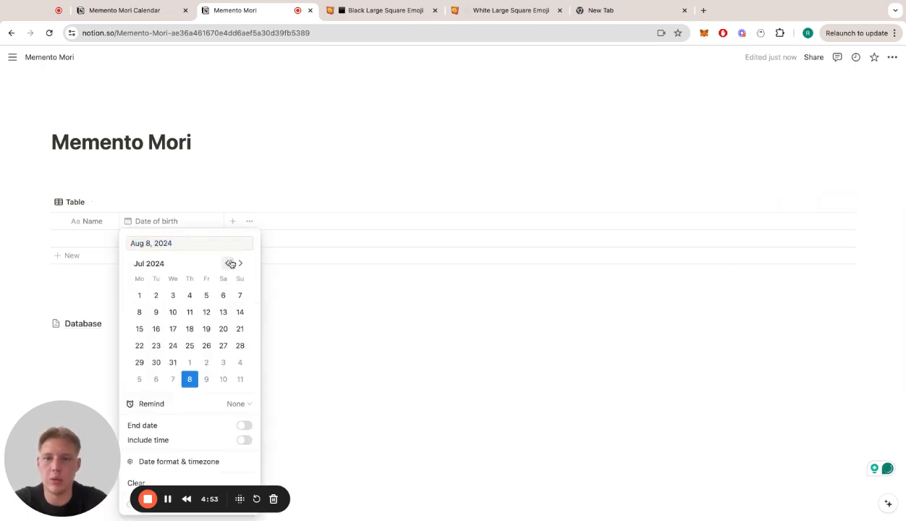
pyautogui.click(173, 363)
pyautogui.press('Escape')
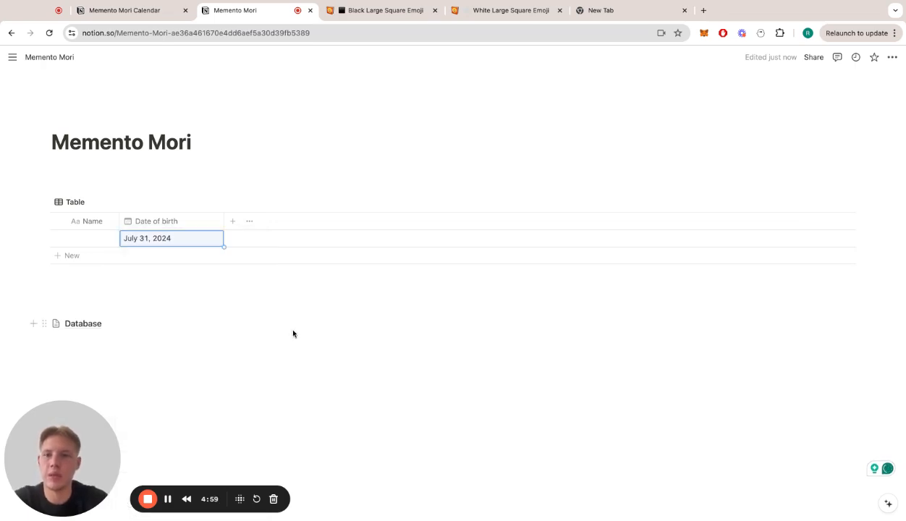
# Add a Formula property named Calendar and widen its column to almost five times its width
pyautogui.click(233, 222)
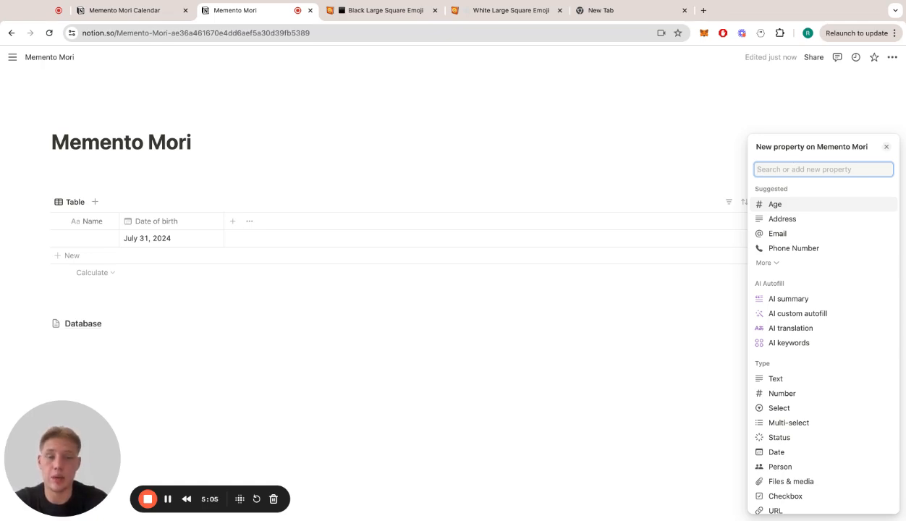
pyautogui.write('Calen')
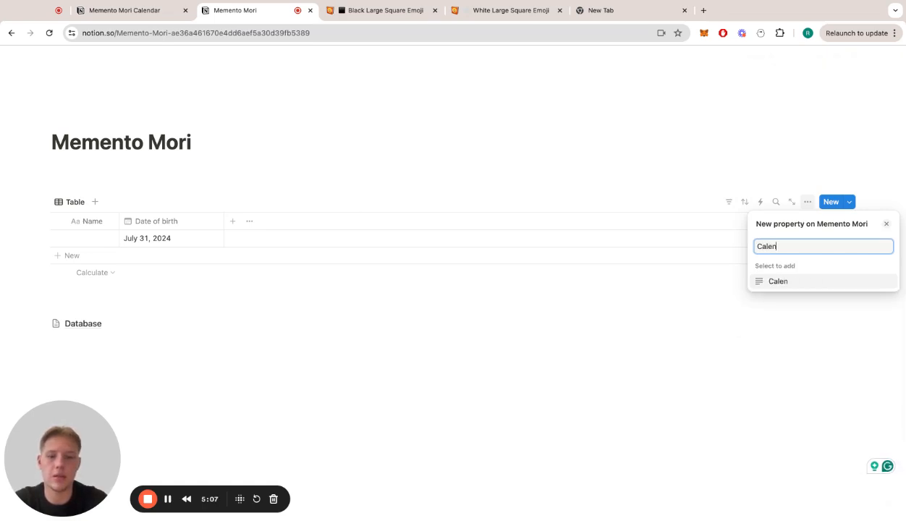
pyautogui.write('dar')
pyautogui.press('Return')
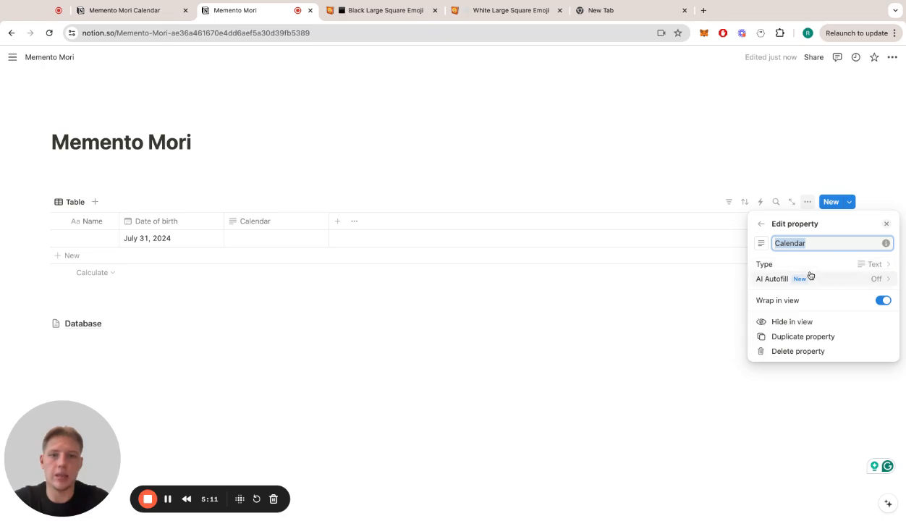
pyautogui.click(778, 265)
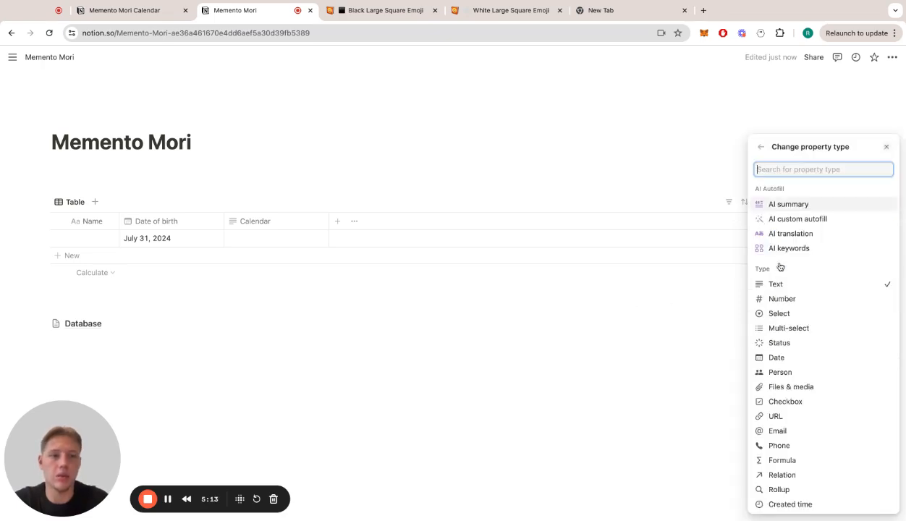
pyautogui.write('for')
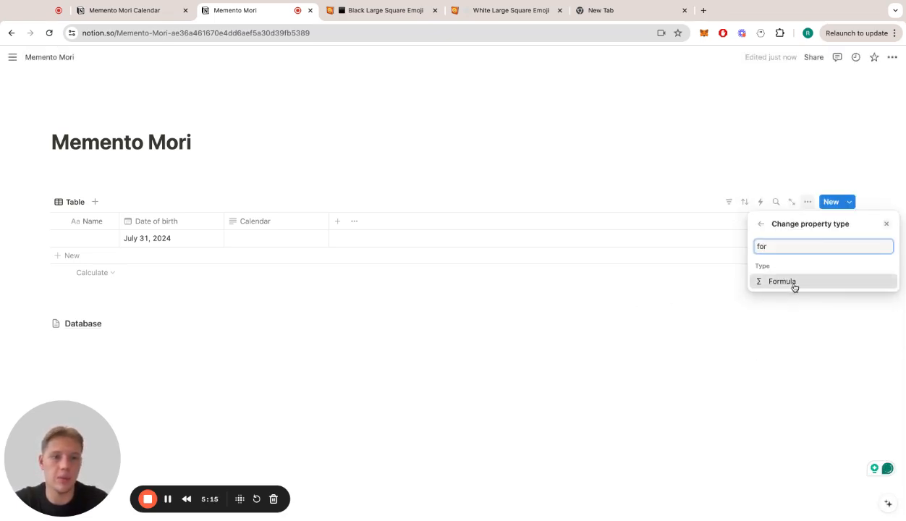
pyautogui.click(791, 284)
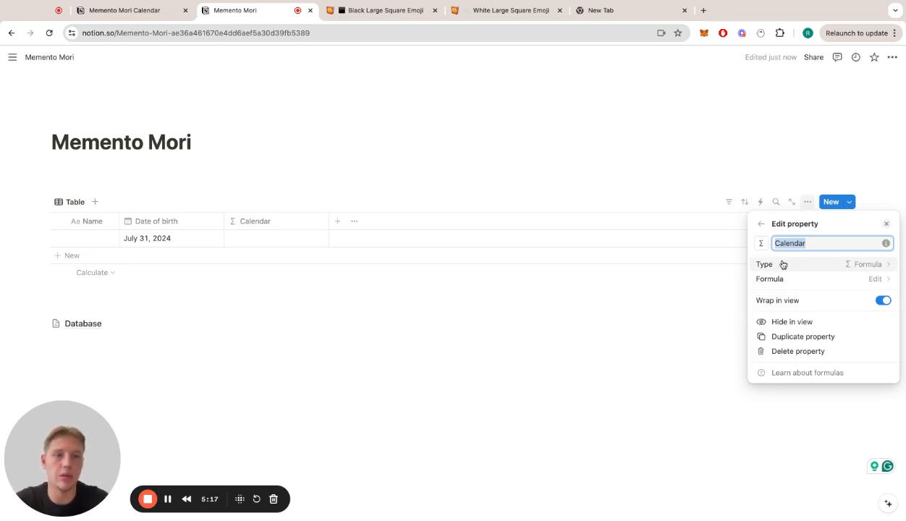
pyautogui.click(673, 290)
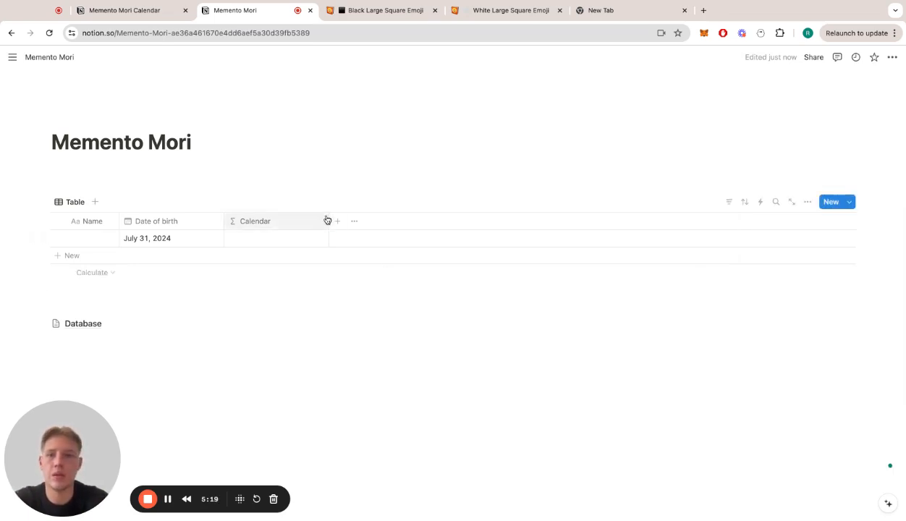
pyautogui.moveTo(328, 220); pyautogui.dragTo(720, 221)
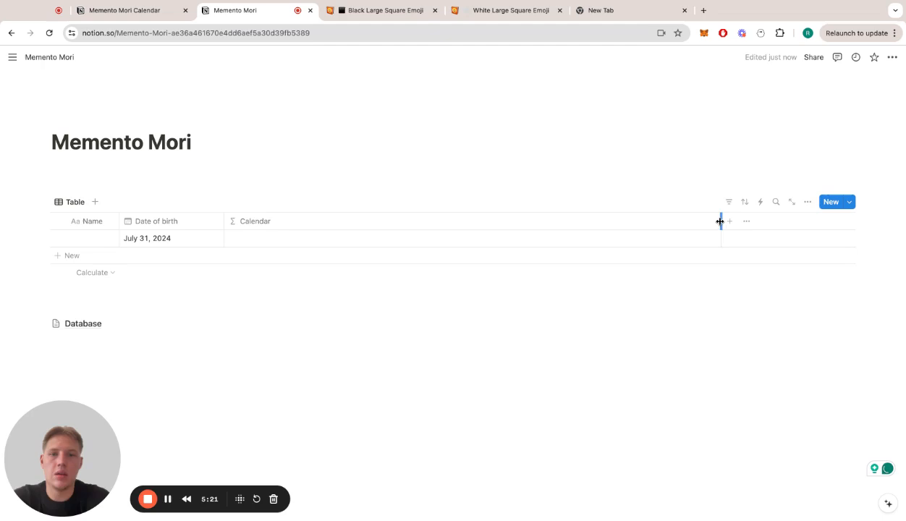
# Review the Year database inside the Database page and return to the Memento Mori page
pyautogui.click(532, 240)
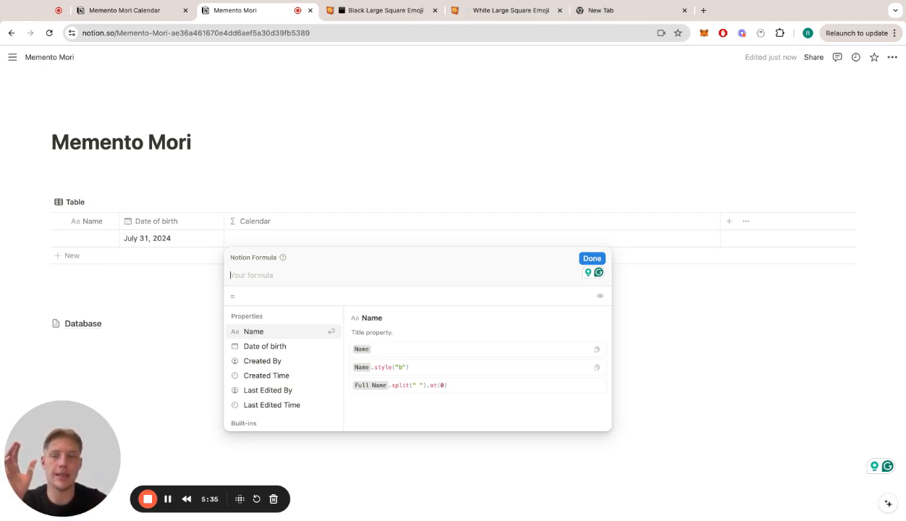
pyautogui.press('Escape')
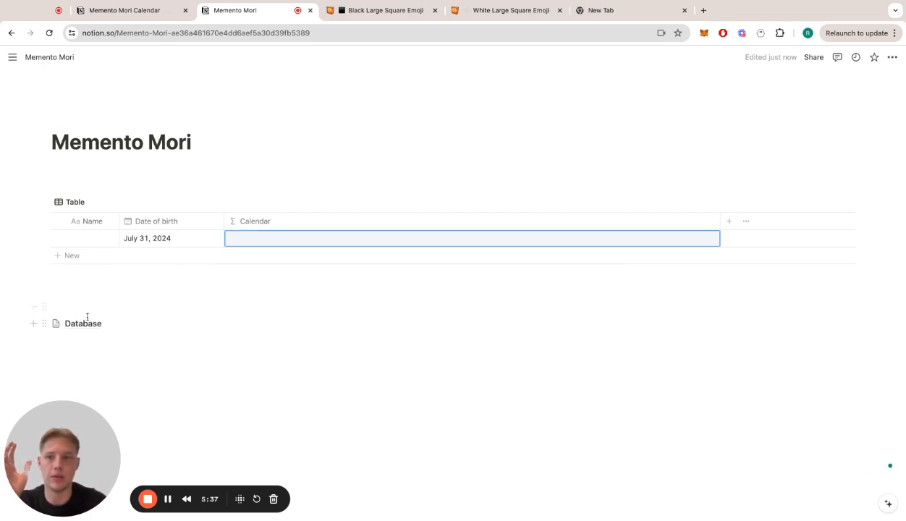
pyautogui.click(86, 323)
pyautogui.click(292, 185)
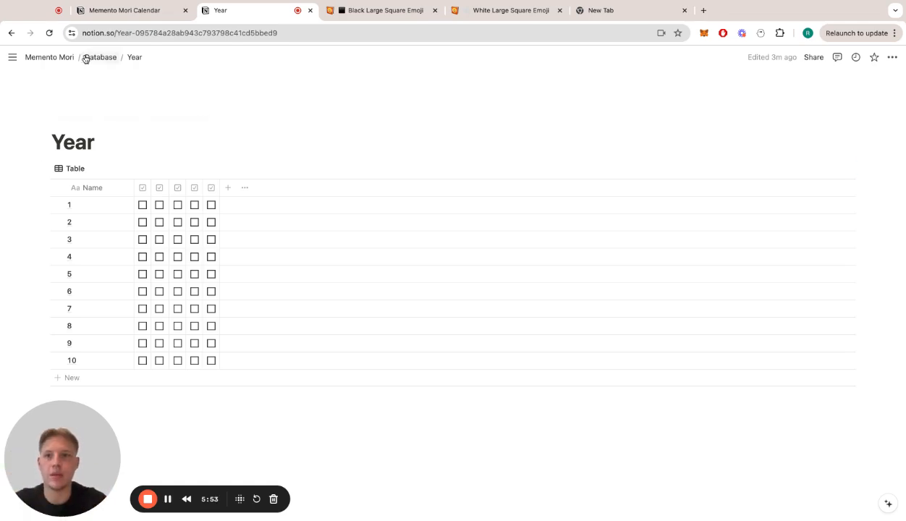
pyautogui.click(62, 58)
# Start the Calendar formula with a lets() function and declare elapsed_time as its first variable
pyautogui.click(275, 239)
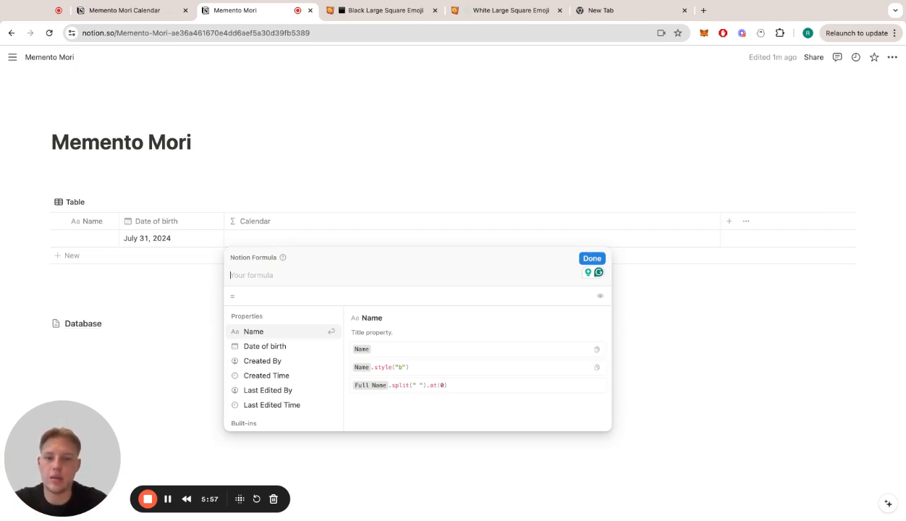
pyautogui.write('lets')
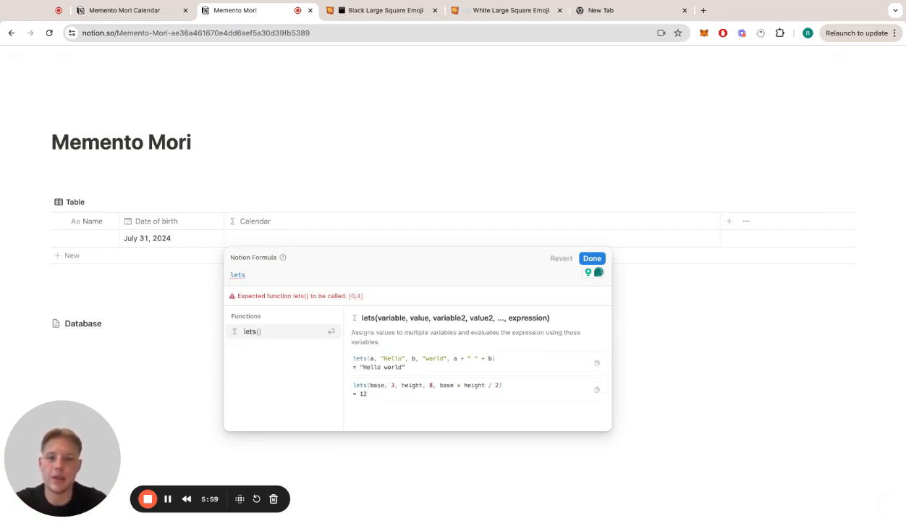
pyautogui.press('Return')
pyautogui.press('Left')
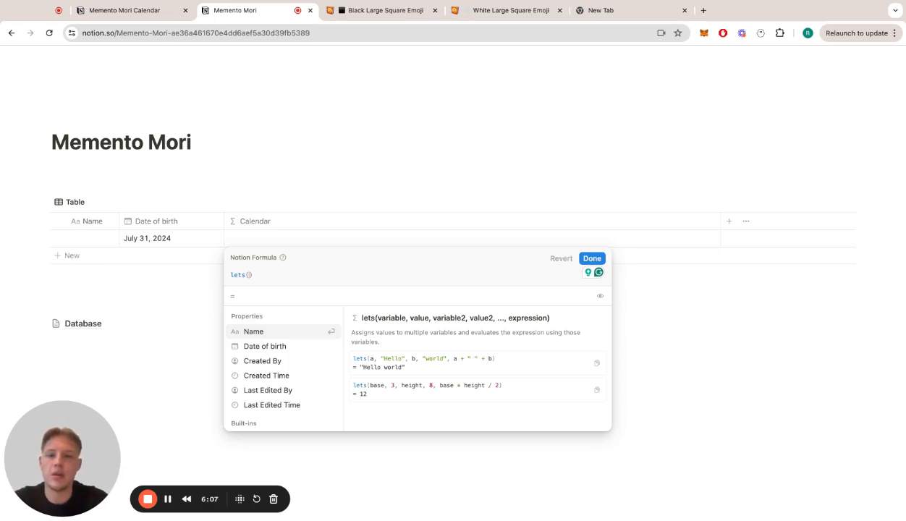
pyautogui.write('elapsed_')
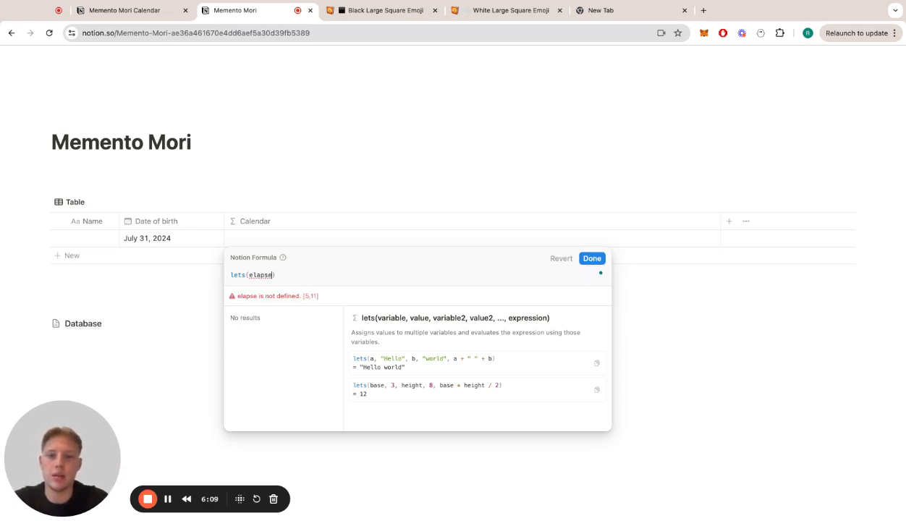
pyautogui.write('time')
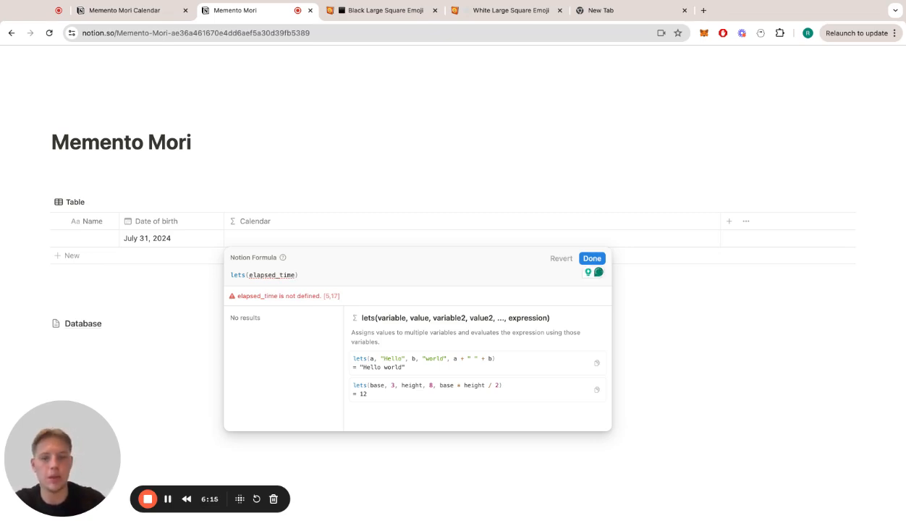
pyautogui.write(', ')
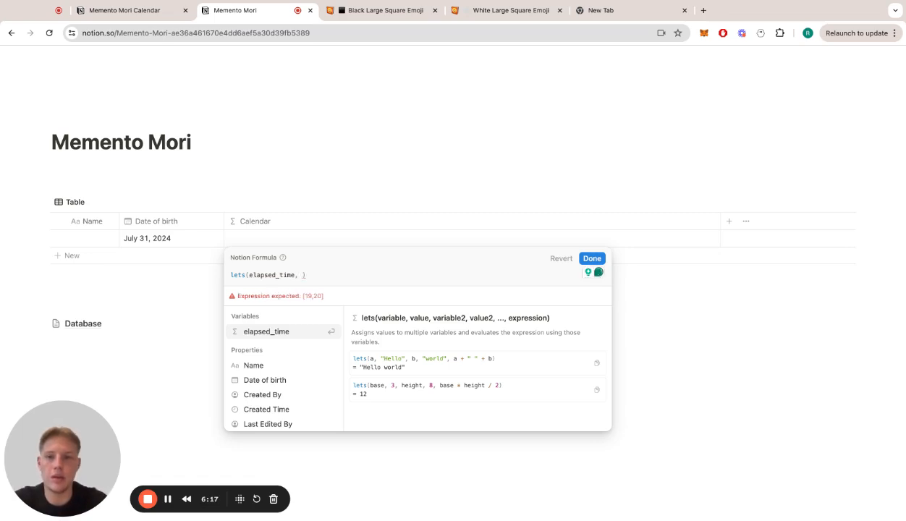
# Define elapsed_time as dateBetween(now(), Date of birth, "weeks") in the Calendar formula
pyautogui.write('date')
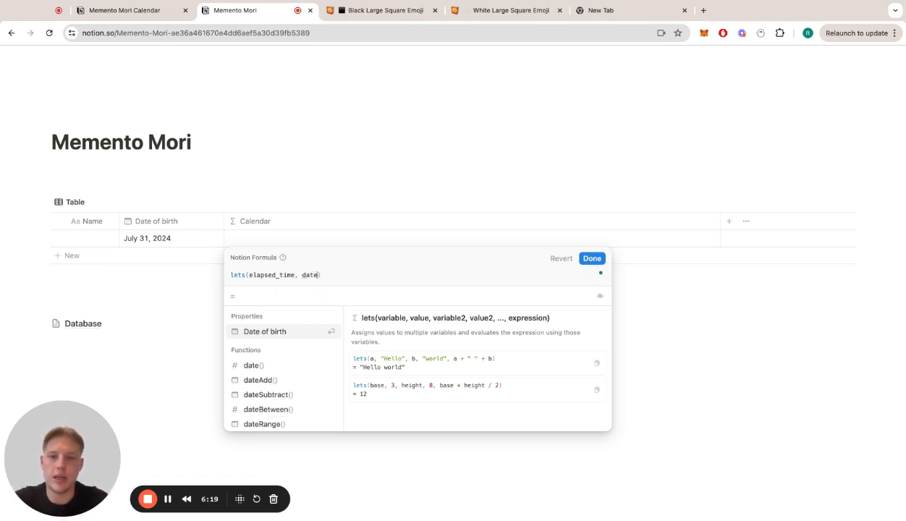
pyautogui.press('Down')
pyautogui.press('Down')
pyautogui.press('Down')
pyautogui.press('Down')
pyautogui.press('Return')
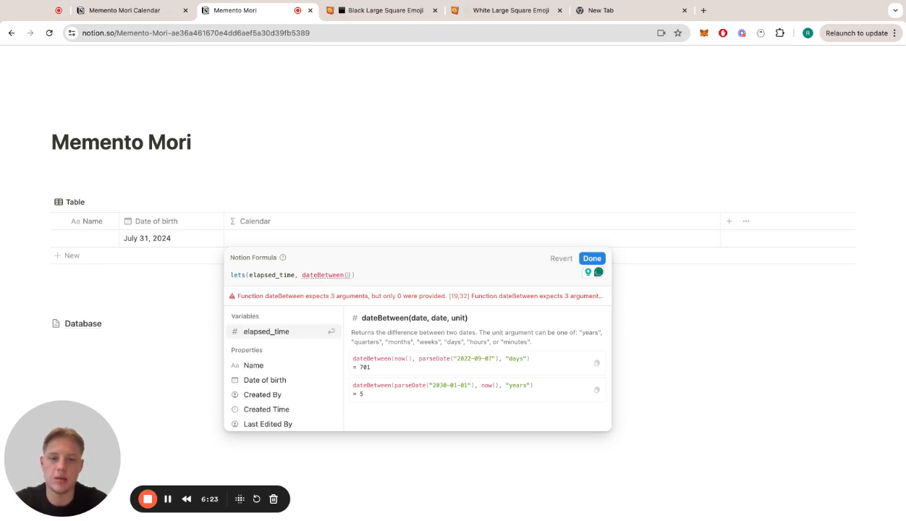
pyautogui.write('now')
pyautogui.press('Return')
pyautogui.write(',')
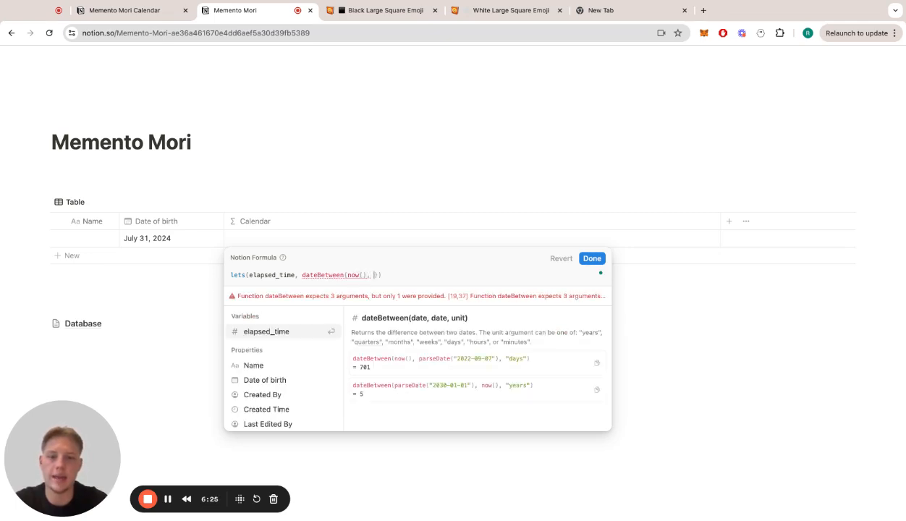
pyautogui.press('Down')
pyautogui.press('Down')
pyautogui.press('Return')
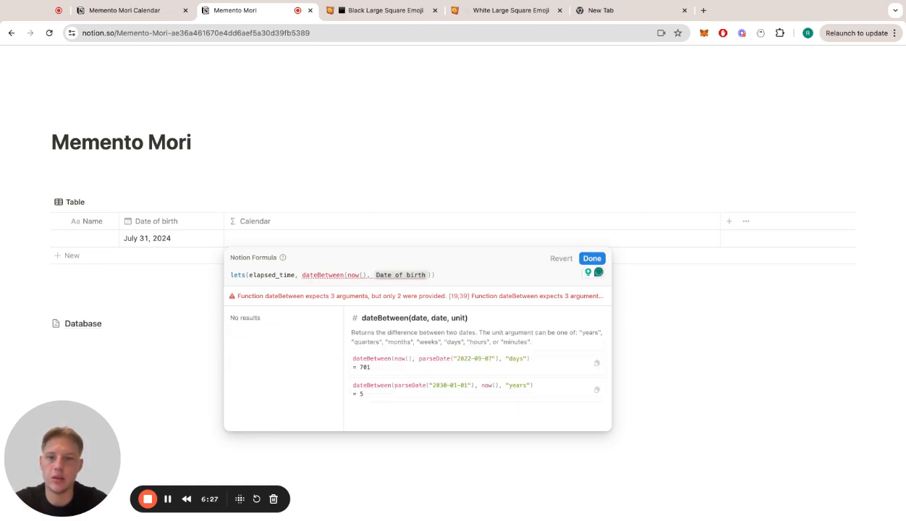
pyautogui.write(', "')
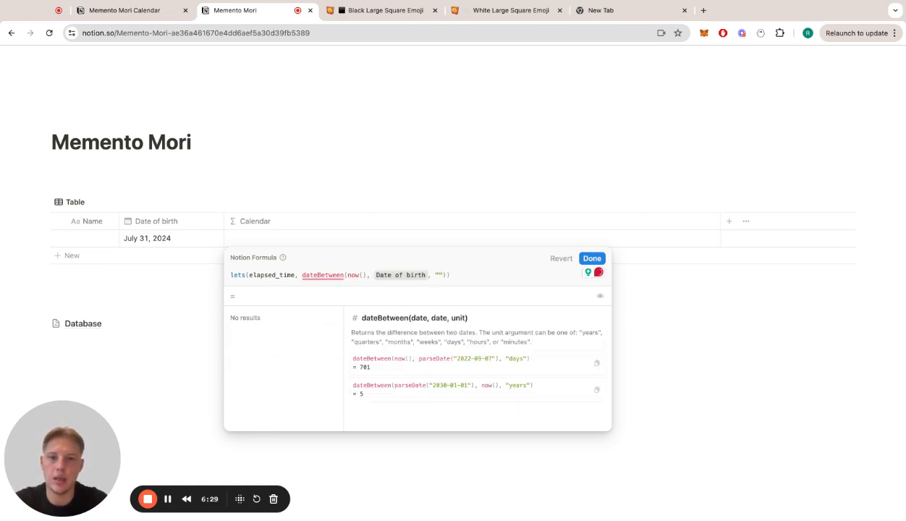
pyautogui.write('weeks")')
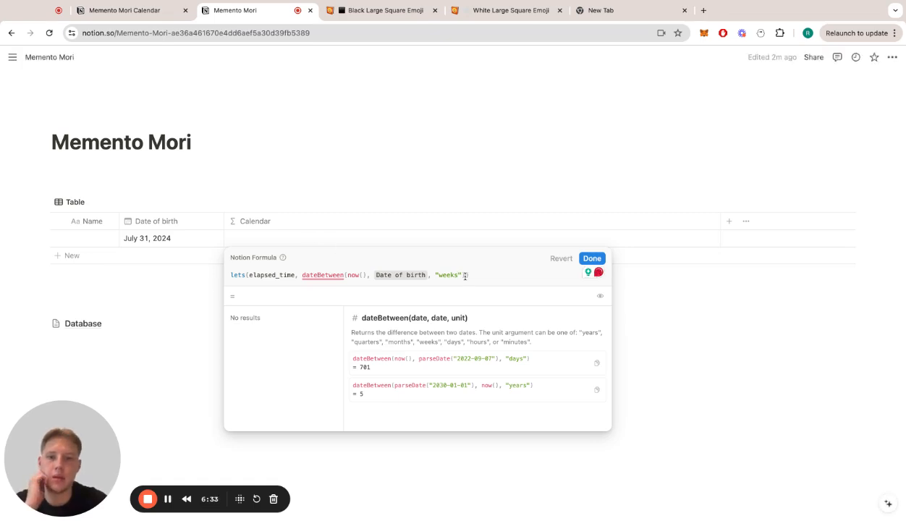
# Add elapsed_time as the result expression at the end of the lets() function
pyautogui.write(', ')
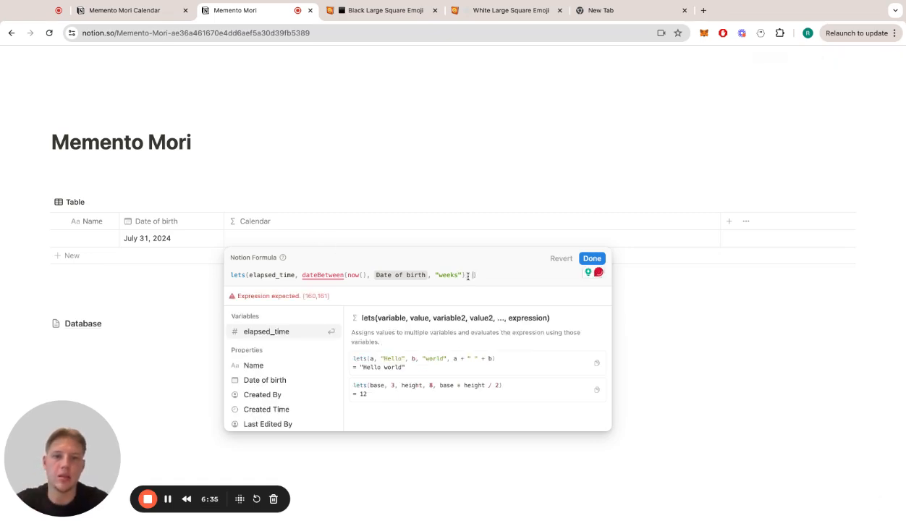
pyautogui.write('ela')
pyautogui.press('Return')
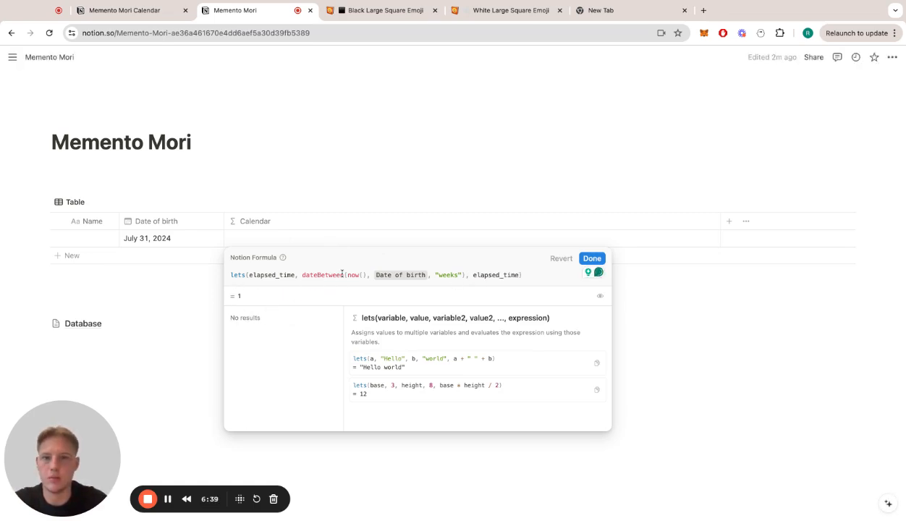
# Replace the final elapsed_time expression in the Calendar formula with a second variable named years, and close the formula editor
pyautogui.doubleClick(495, 275)
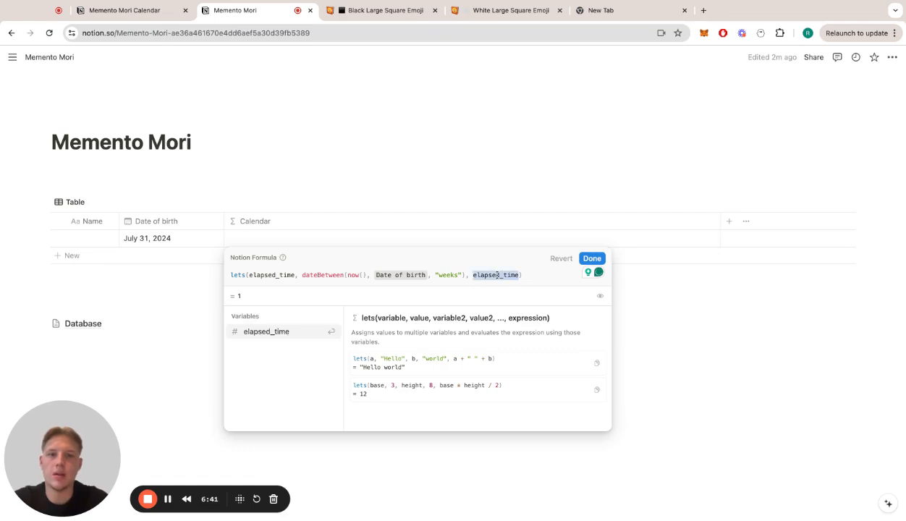
pyautogui.press('BackSpace')
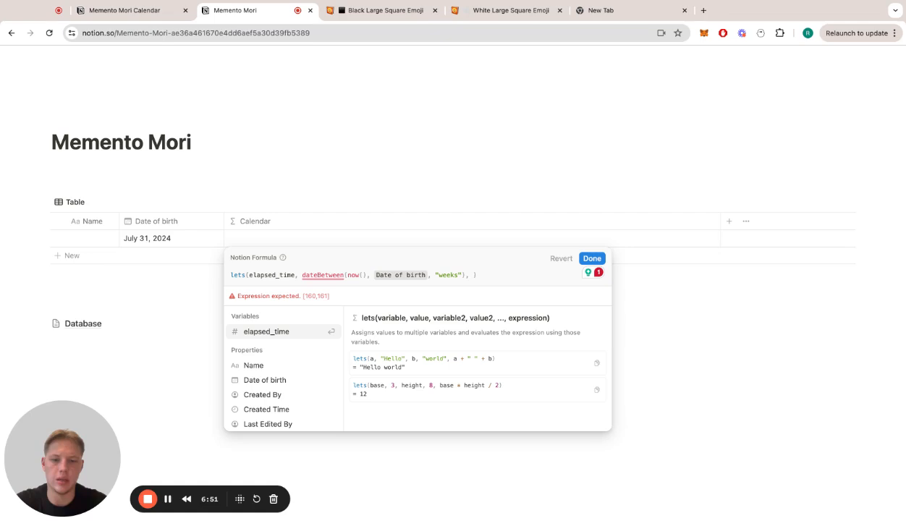
pyautogui.write('years,')
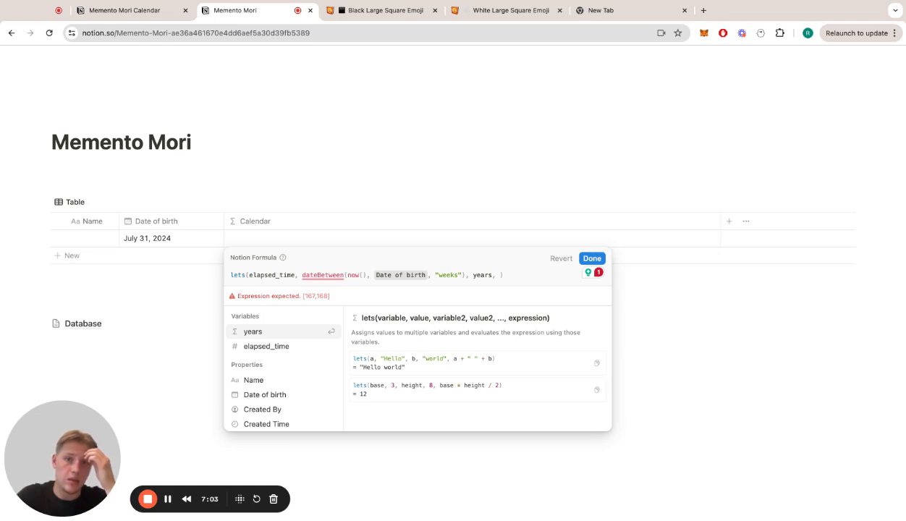
pyautogui.click(706, 302)
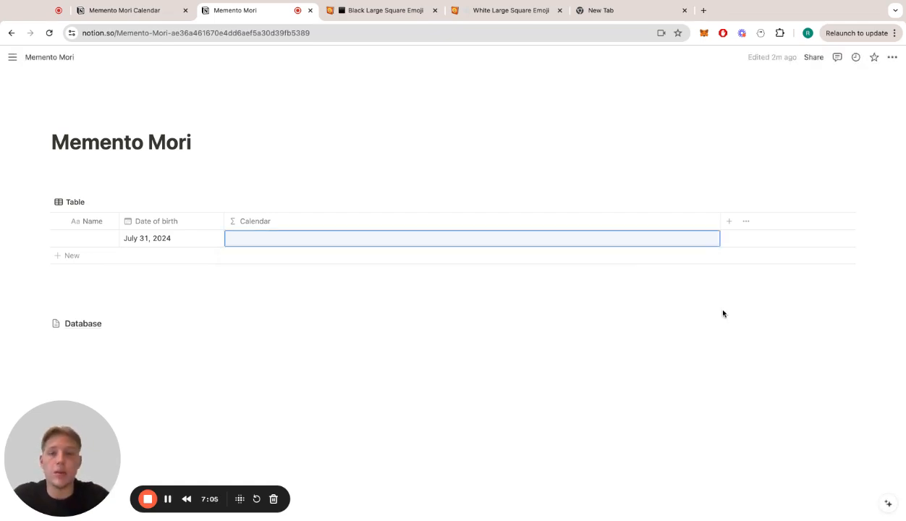
# Add a Years relation property to the Memento Mori table, related to the Year database
pyautogui.click(729, 223)
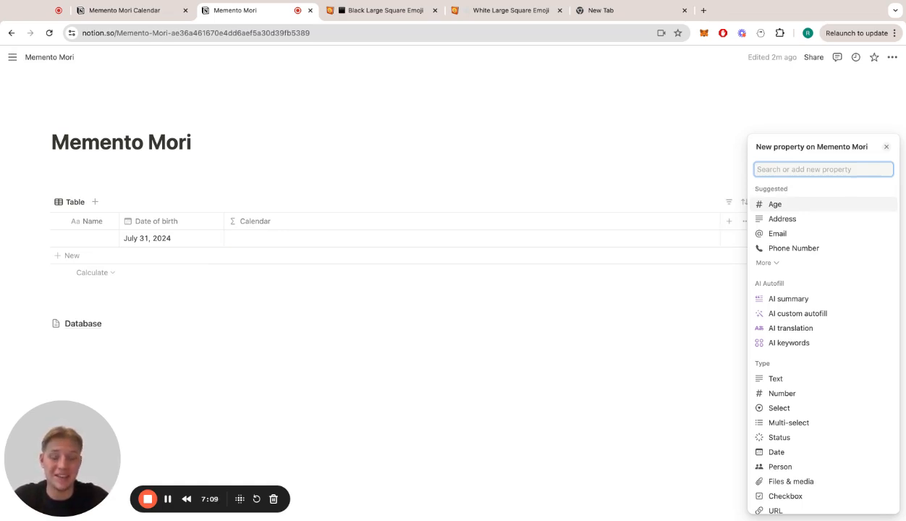
pyautogui.write('Years')
pyautogui.press('Return')
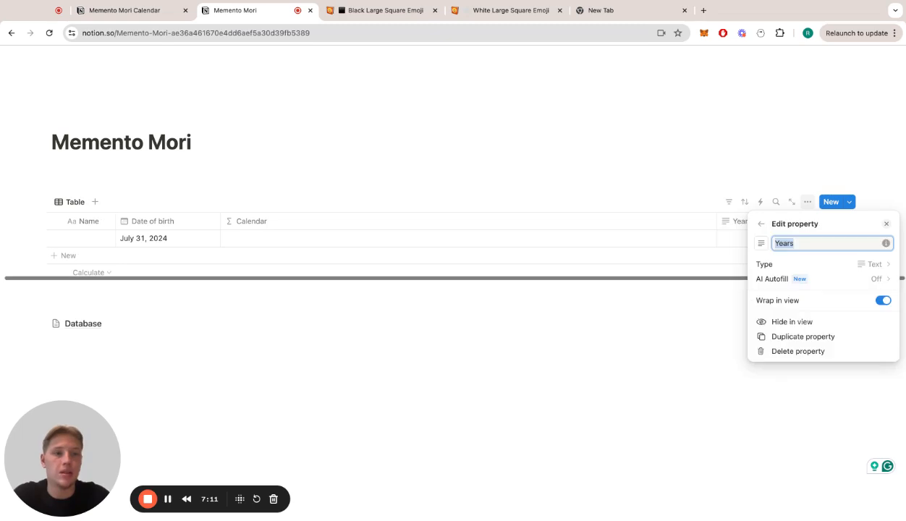
pyautogui.click(803, 263)
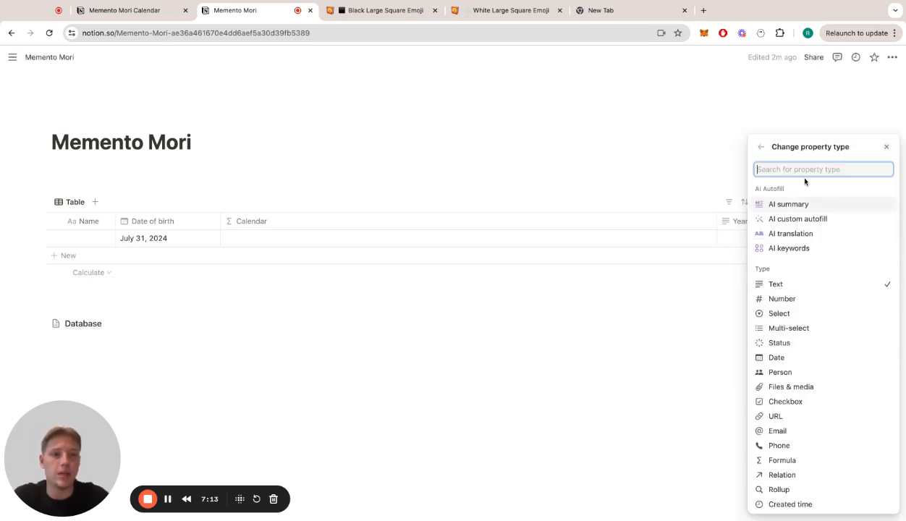
pyautogui.write('rel')
pyautogui.press('Return')
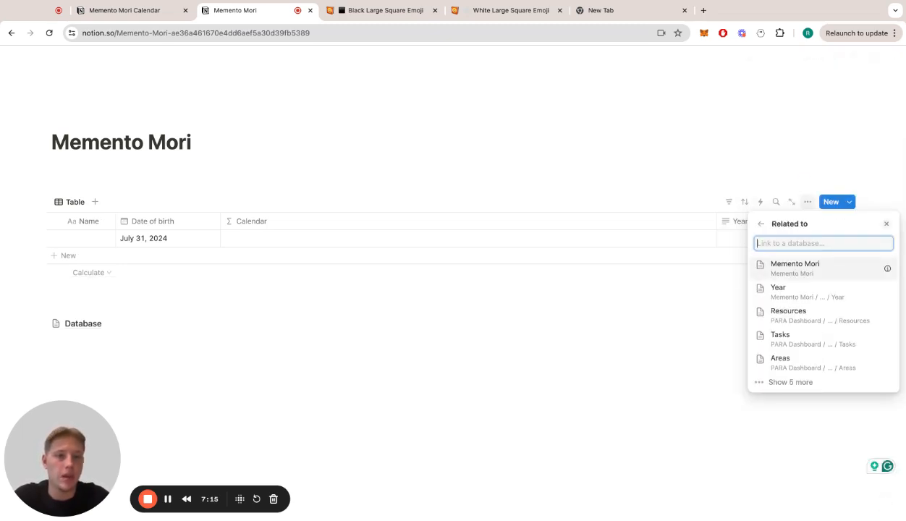
pyautogui.click(792, 291)
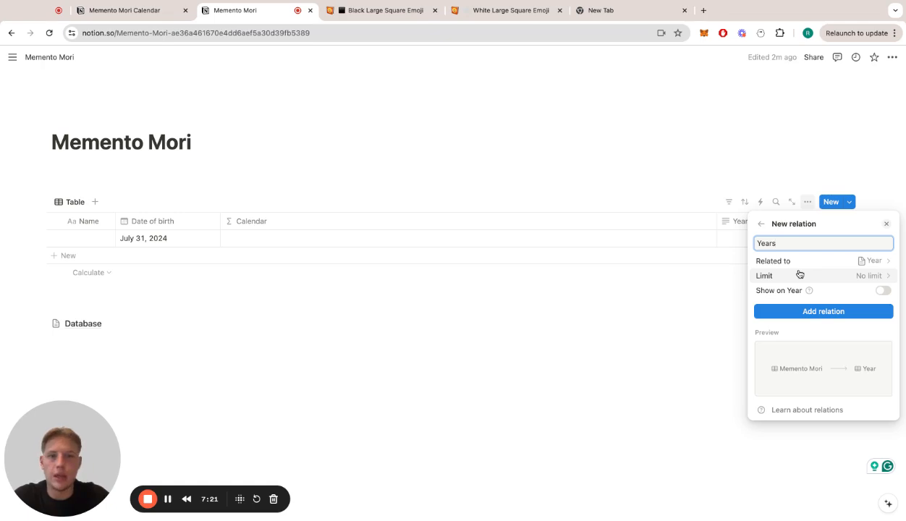
pyautogui.click(835, 314)
pyautogui.click(689, 307)
# Link Year pages 1 through 10 in the row's Years relation and hide the Years column from view
pyautogui.click(743, 245)
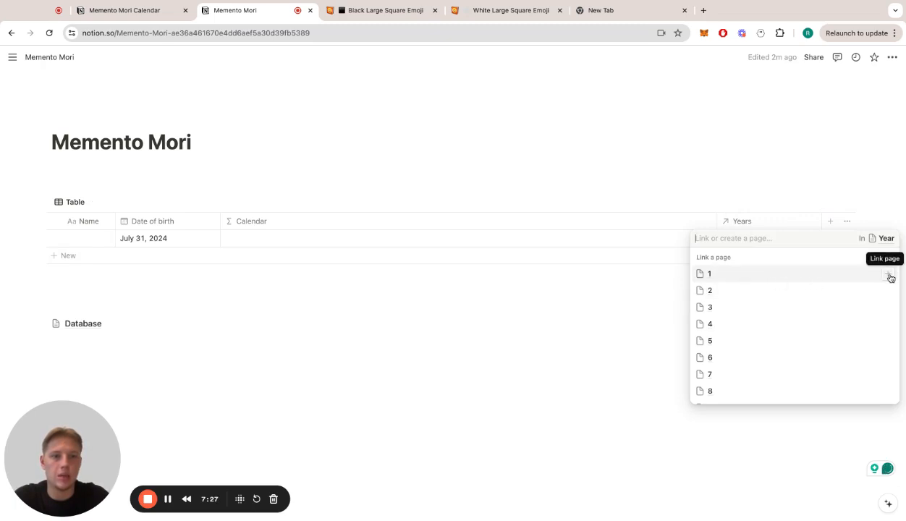
pyautogui.click(889, 276)
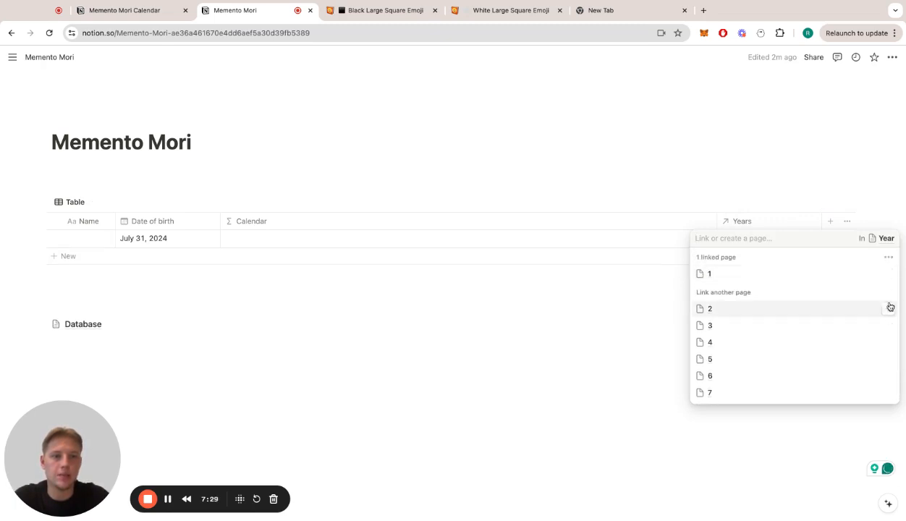
pyautogui.click(889, 307)
pyautogui.click(889, 324)
pyautogui.click(889, 341)
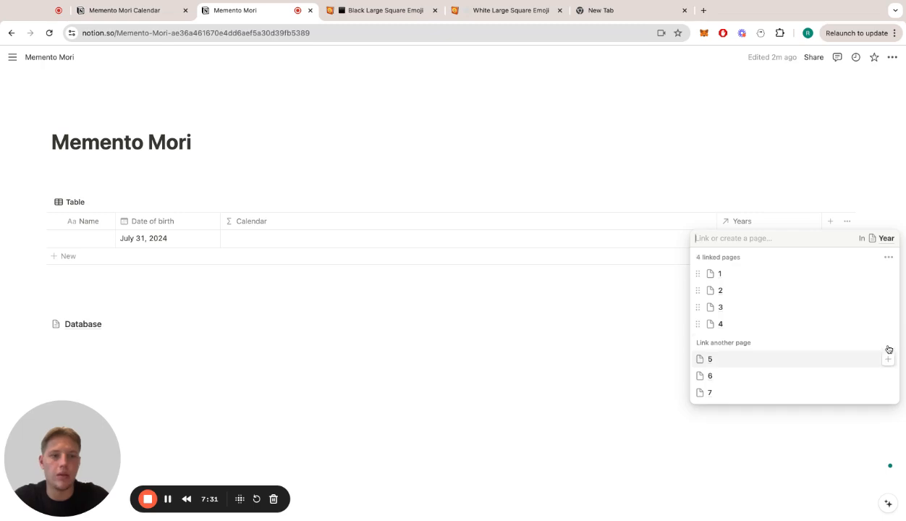
pyautogui.click(887, 359)
pyautogui.click(888, 376)
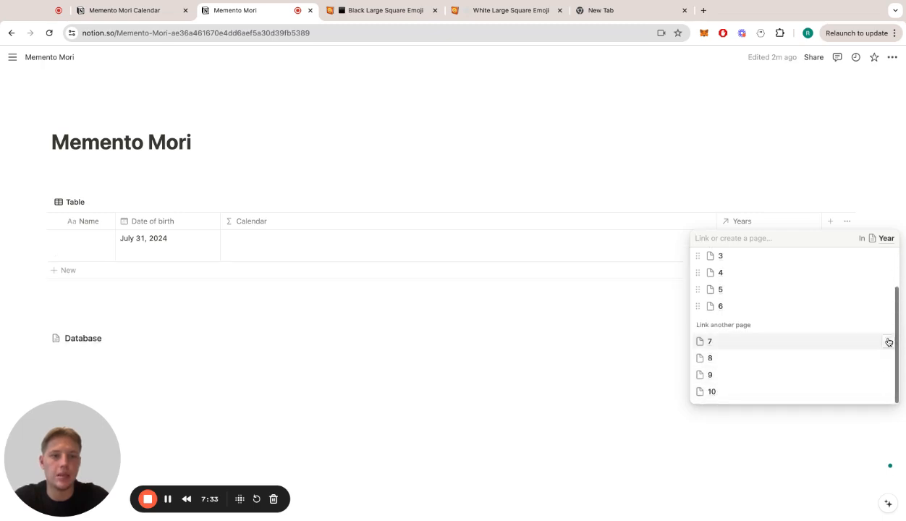
pyautogui.click(888, 341)
pyautogui.click(887, 358)
pyautogui.click(888, 375)
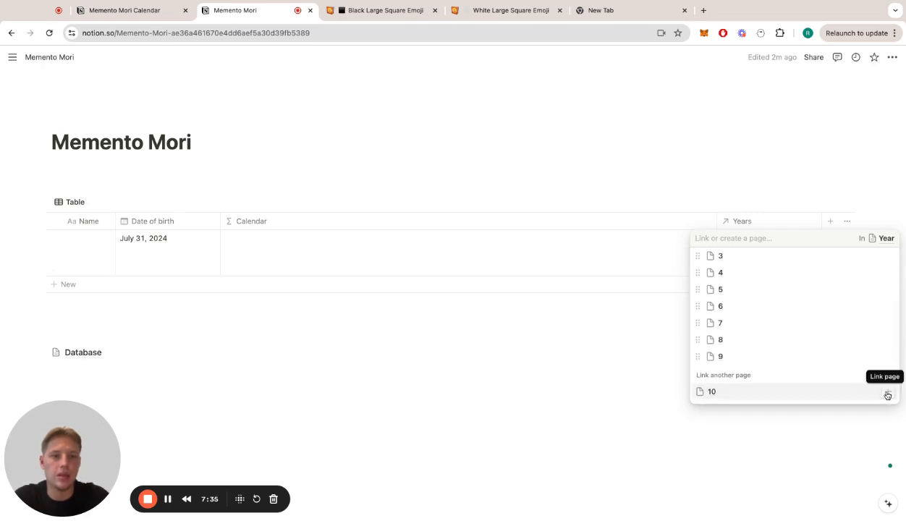
pyautogui.click(887, 394)
pyautogui.click(583, 365)
pyautogui.click(778, 225)
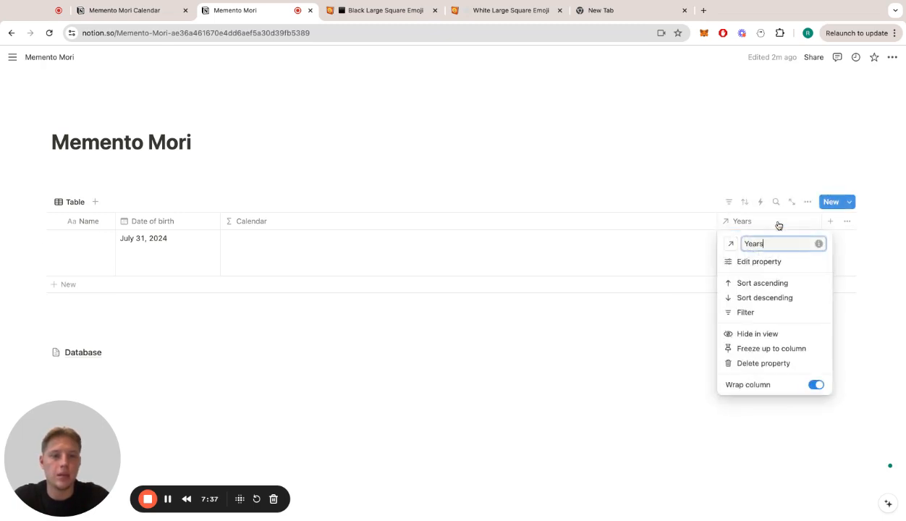
pyautogui.click(768, 336)
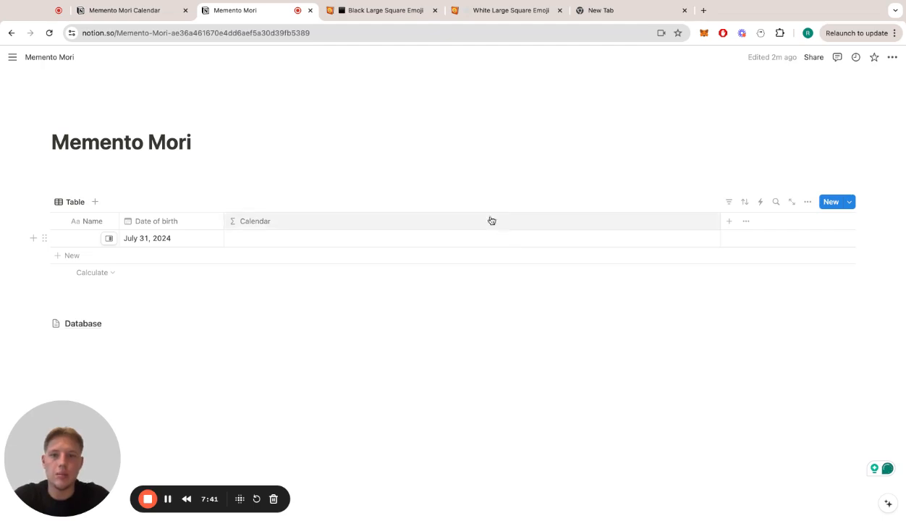
# Reopen the Calendar formula and set the years variable's value to the Years property with an empty map() call
pyautogui.click(398, 245)
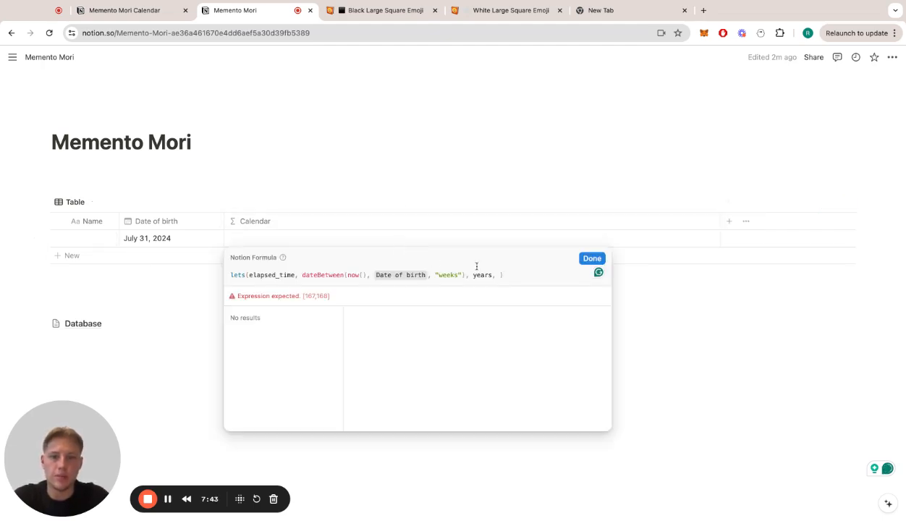
pyautogui.click(499, 275)
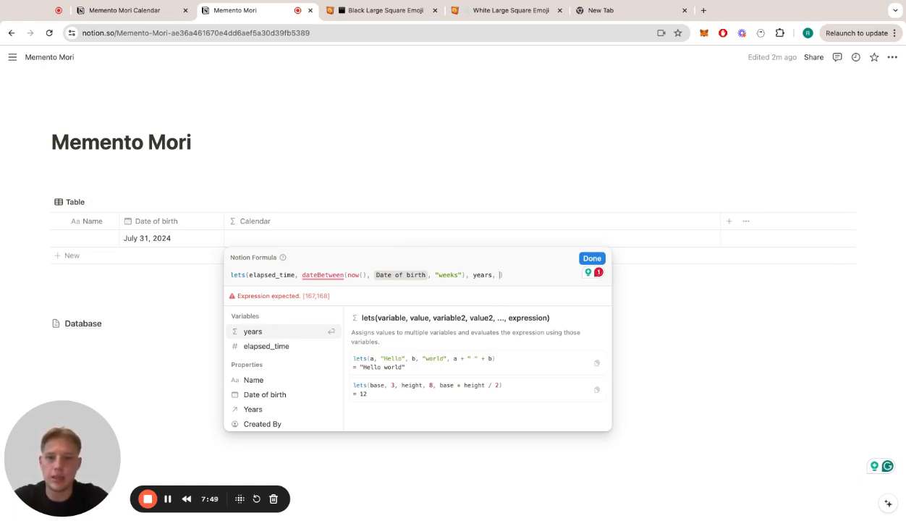
pyautogui.press('Down')
pyautogui.press('Down')
pyautogui.press('Down')
pyautogui.press('Down')
pyautogui.press('Return')
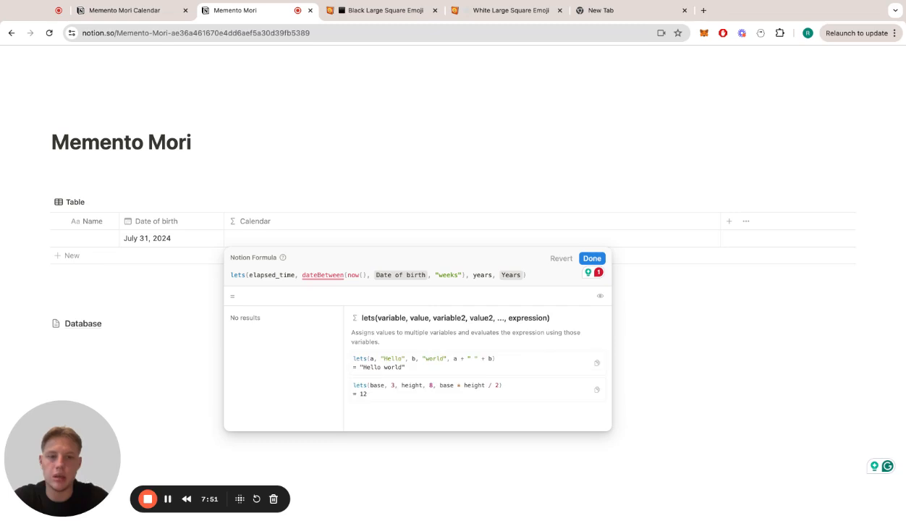
pyautogui.write('.map')
pyautogui.press('Return')
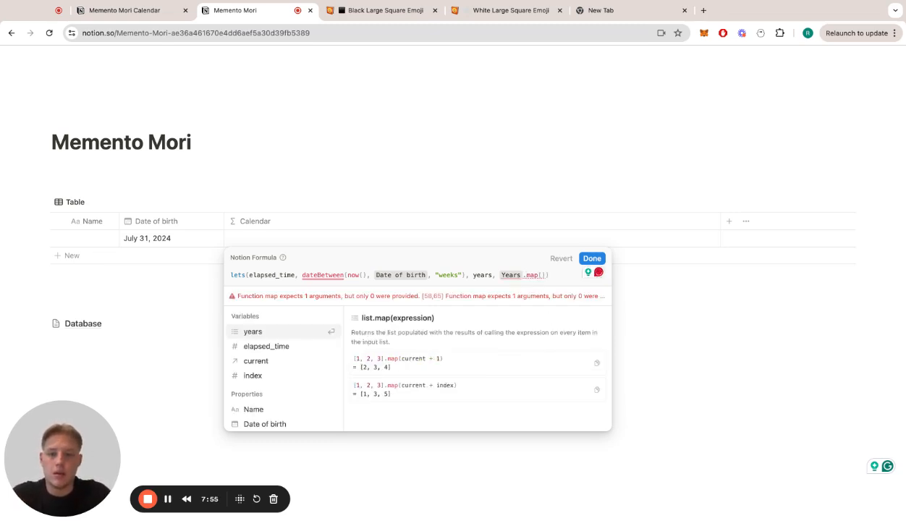
pyautogui.write('current.')
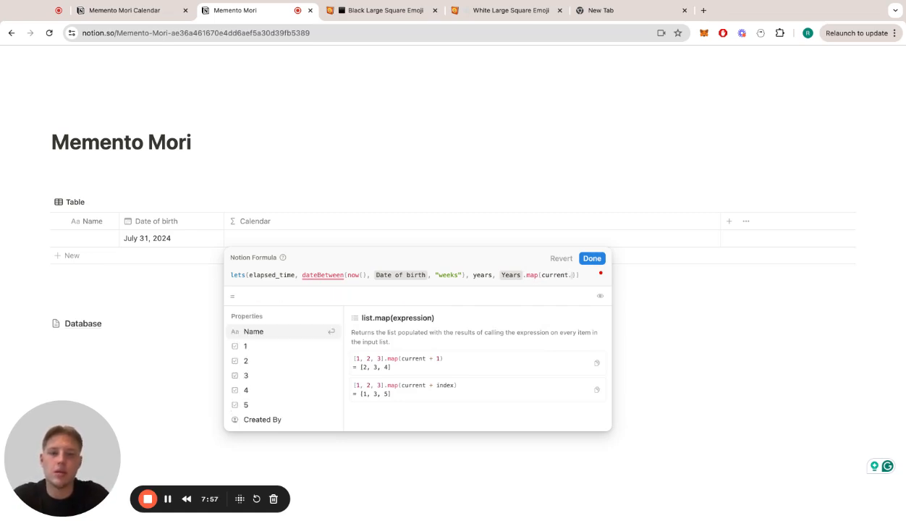
pyautogui.write('1, ')
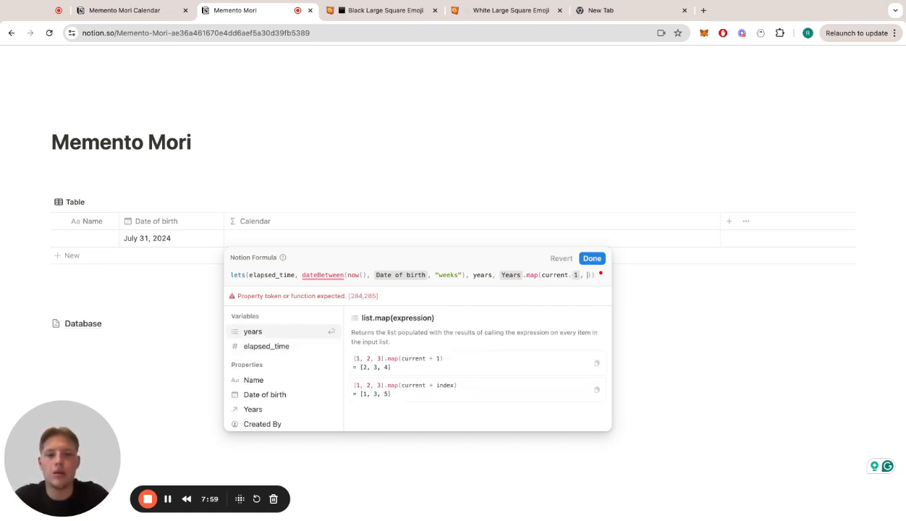
pyautogui.write('cu')
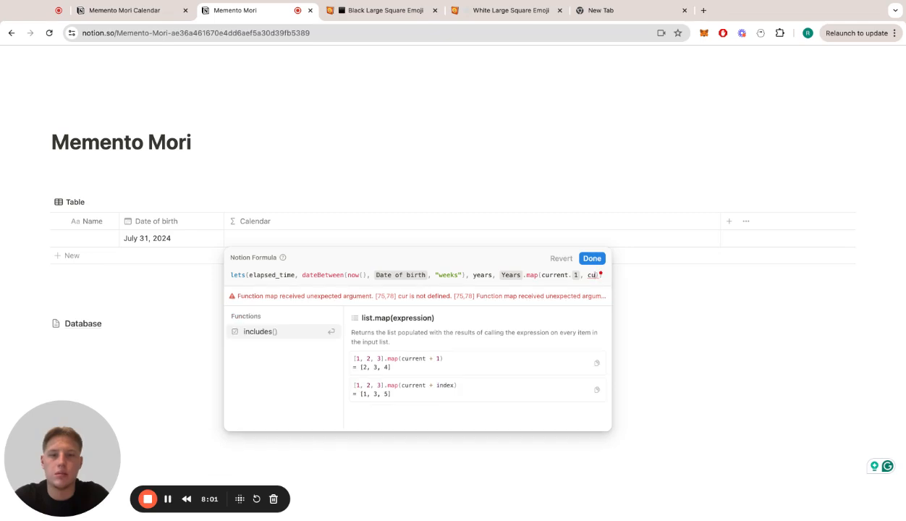
pyautogui.write('rre')
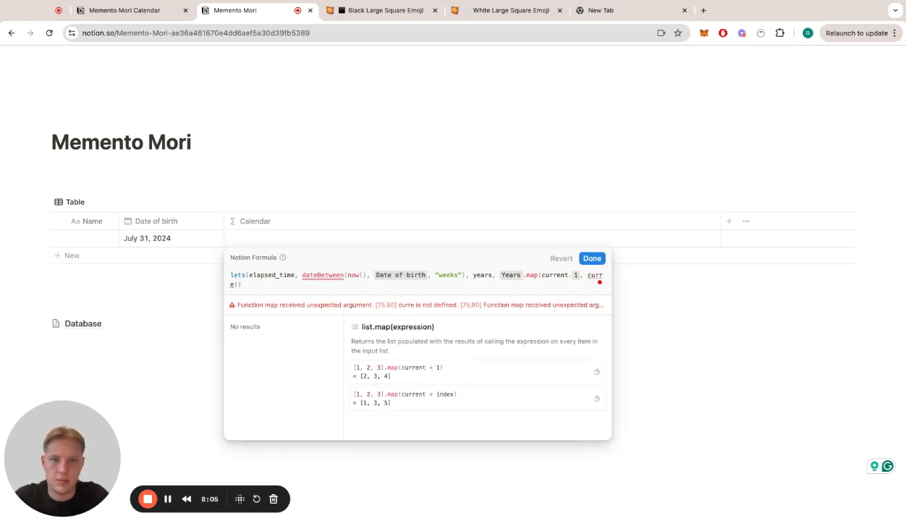
pyautogui.press('BackSpace')
pyautogui.press('BackSpace')
pyautogui.press('BackSpace')
pyautogui.press('BackSpace')
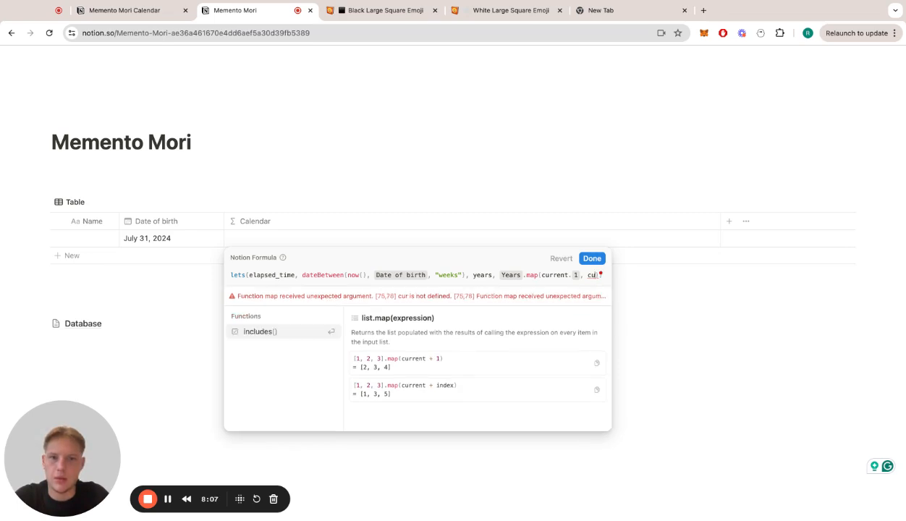
pyautogui.press('BackSpace')
pyautogui.press('BackSpace')
pyautogui.press('BackSpace')
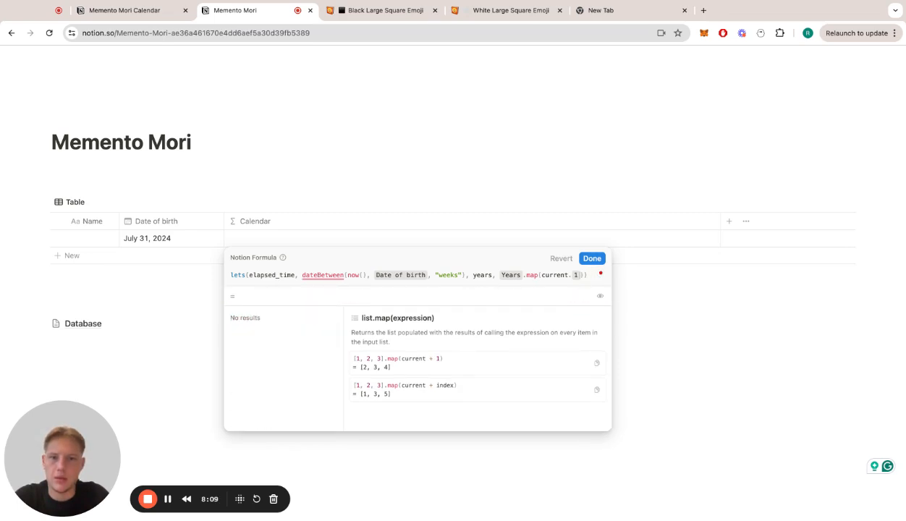
pyautogui.press('Left')
pyautogui.press('Left')
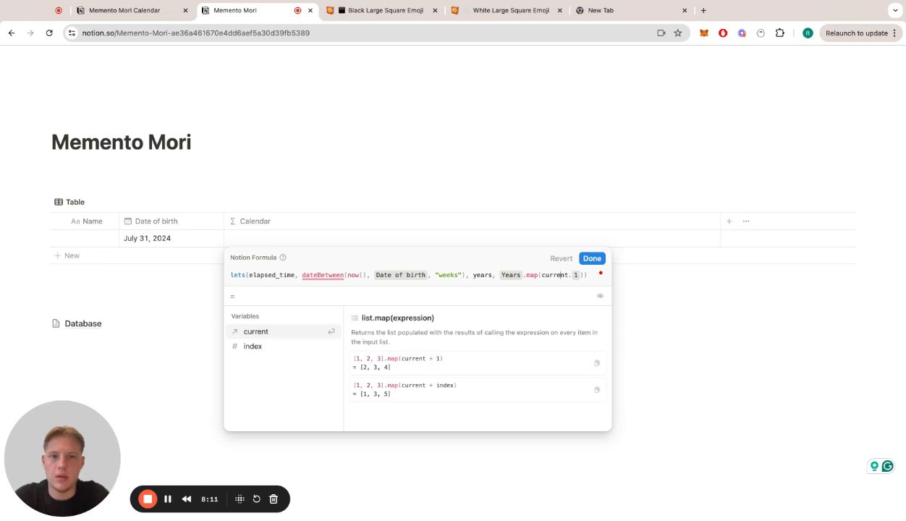
pyautogui.press('Right')
pyautogui.press('Right')
pyautogui.press('Right')
pyautogui.press('Right')
pyautogui.press('Right')
pyautogui.press('Right')
pyautogui.press('Right')
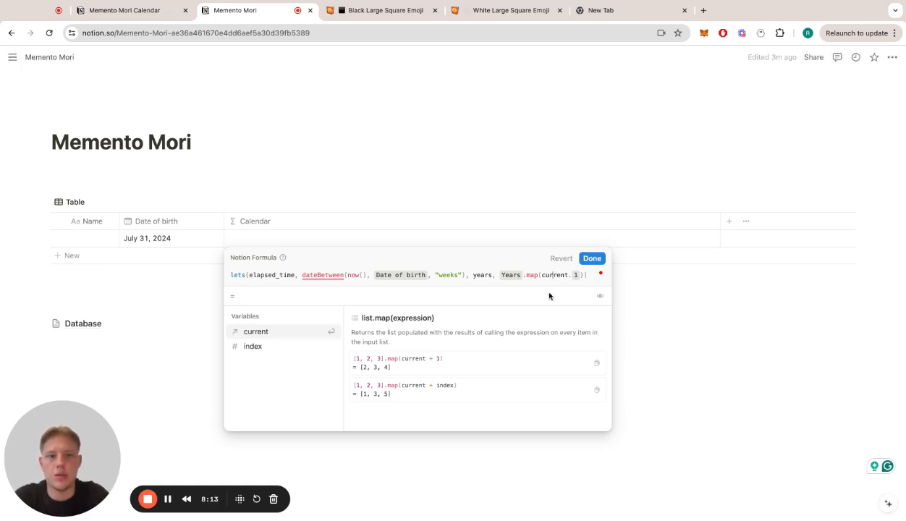
pyautogui.press('BackSpace')
pyautogui.press('BackSpace')
pyautogui.press('BackSpace')
pyautogui.press('BackSpace')
pyautogui.press('BackSpace')
pyautogui.press('BackSpace')
pyautogui.press('BackSpace')
pyautogui.press('BackSpace')
pyautogui.press('BackSpace')
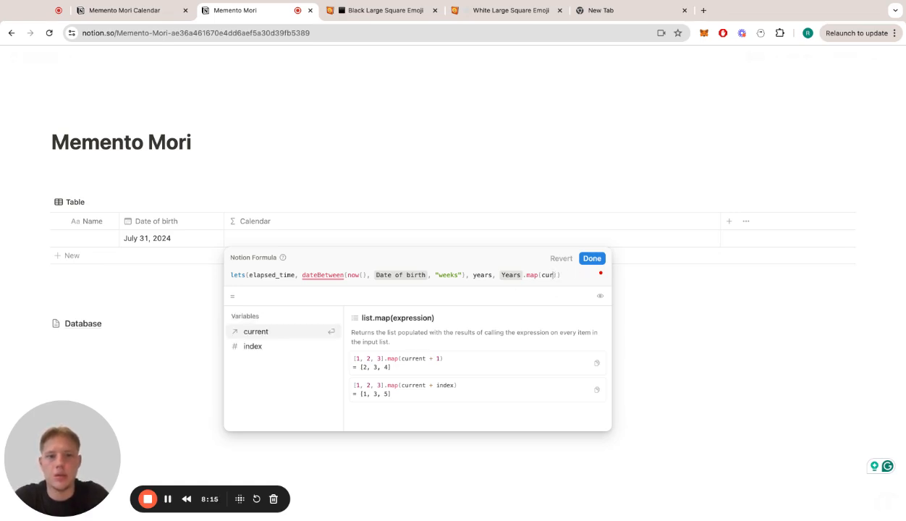
# Insert an empty list [] as the argument of Years.map() in the Calendar formula
pyautogui.write('[]')
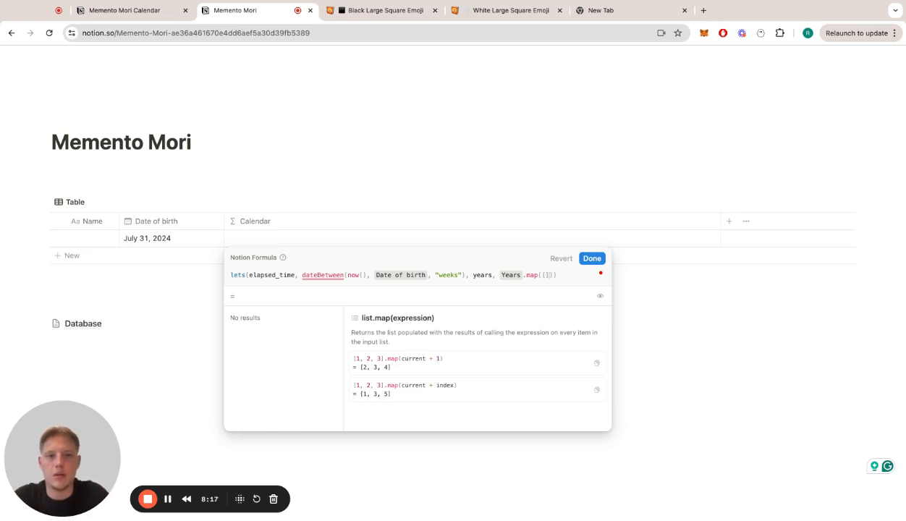
pyautogui.press('Left')
pyautogui.write('includes()')
pyautogui.press('Return')
pyautogui.press('BackSpace')
pyautogui.press('BackSpace')
pyautogui.press('BackSpace')
pyautogui.press('BackSpace')
pyautogui.press('BackSpace')
pyautogui.press('BackSpace')
pyautogui.press('BackSpace')
pyautogui.press('BackSpace')
pyautogui.press('BackSpace')
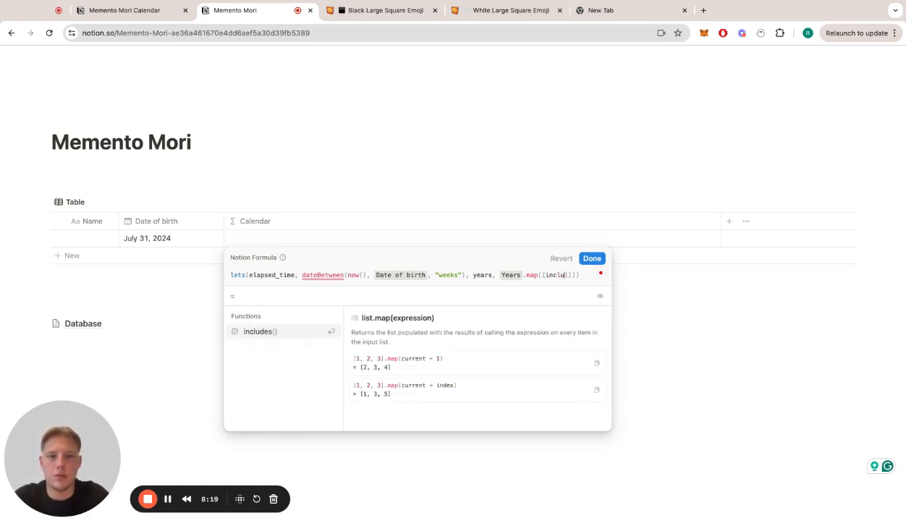
# Add current.1 as the first item of the list inside Years.map(), using the Year database's property 1
pyautogui.write('cu')
pyautogui.press('Return')
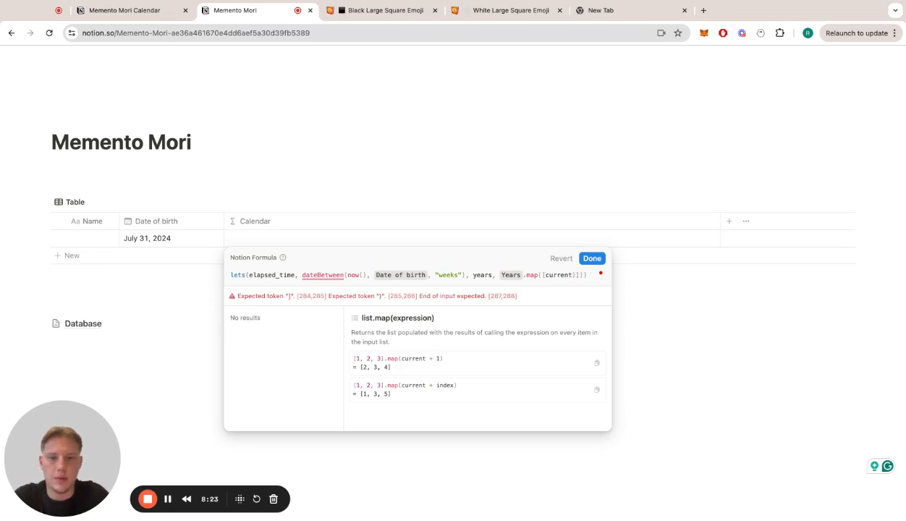
pyautogui.write('.1')
pyautogui.press('Return')
# Add current.2 as the second item of the list inside Years.map(), using the Year database's property 2
pyautogui.write(', c')
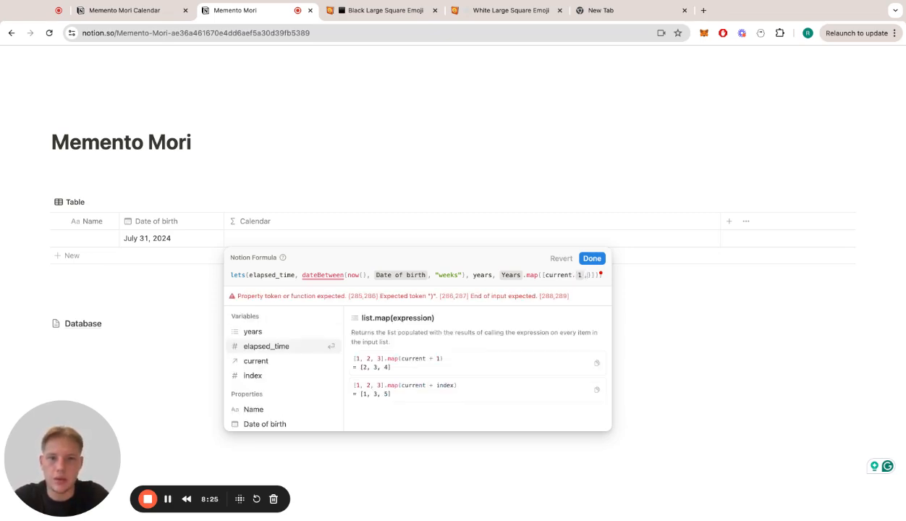
pyautogui.press('Return')
pyautogui.write('.2,')
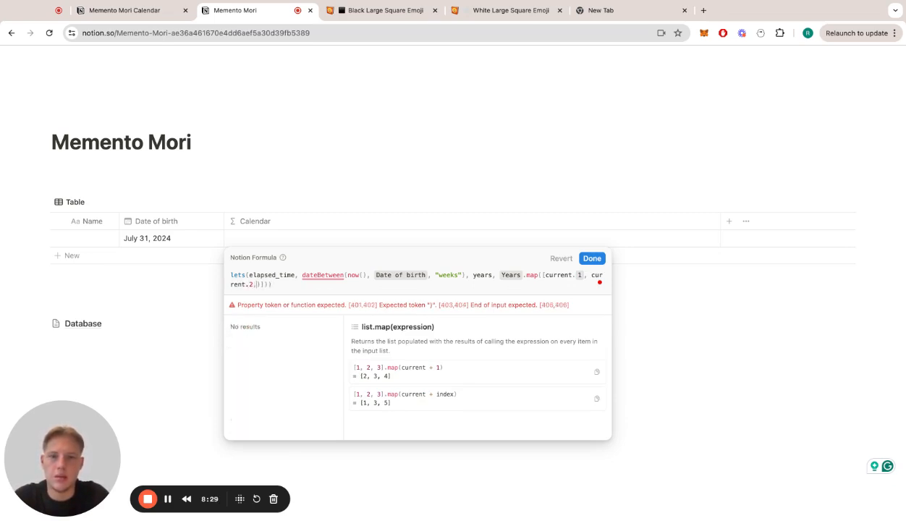
pyautogui.press('BackSpace')
pyautogui.press('Down')
pyautogui.press('Down')
pyautogui.press('Return')
# Add current.3 as the third item of the list inside Years.map(), using the Year database's property 3
pyautogui.write(', current')
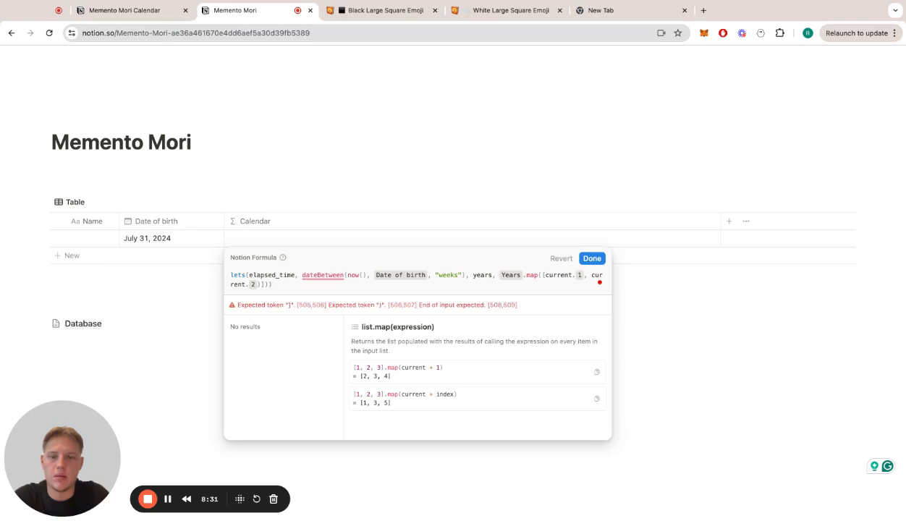
pyautogui.write('.')
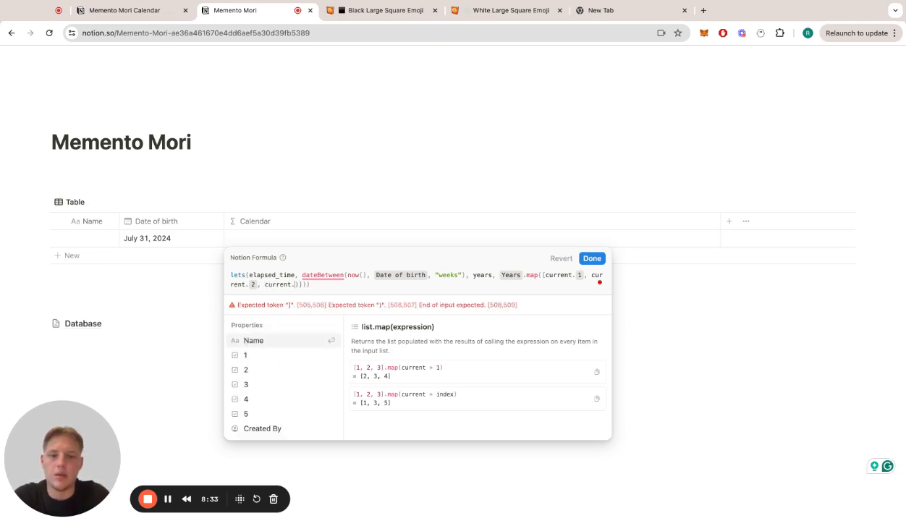
pyautogui.press('Down')
pyautogui.press('Down')
pyautogui.press('Down')
pyautogui.press('Return')
pyautogui.write(', ')
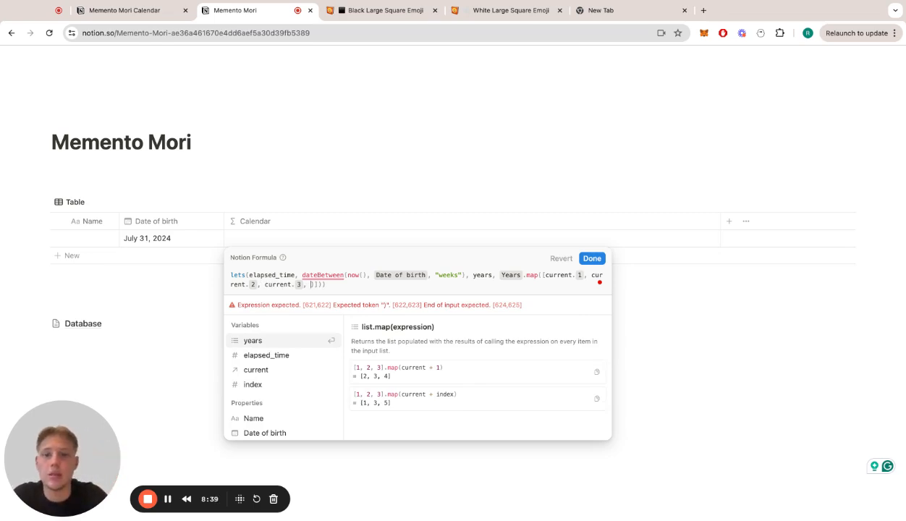
# Add current.4 as the fourth item of the list inside Years.map(), using the Year database's property 4
pyautogui.write('current.')
pyautogui.press('Down')
pyautogui.press('Down')
pyautogui.press('Down')
pyautogui.press('Down')
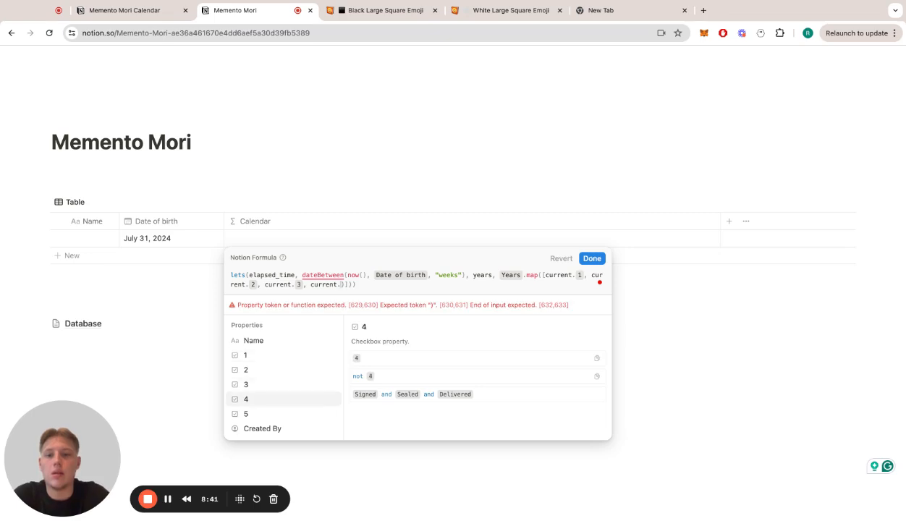
pyautogui.press('Return')
pyautogui.write(', ')
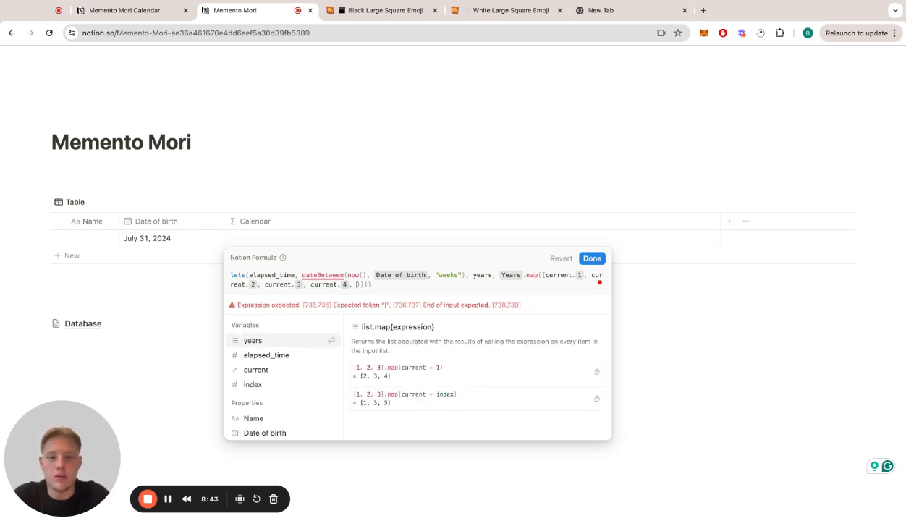
# Add current.5 as the fifth and last item of the list inside Years.map(), using the Year database's property 5
pyautogui.write('current.')
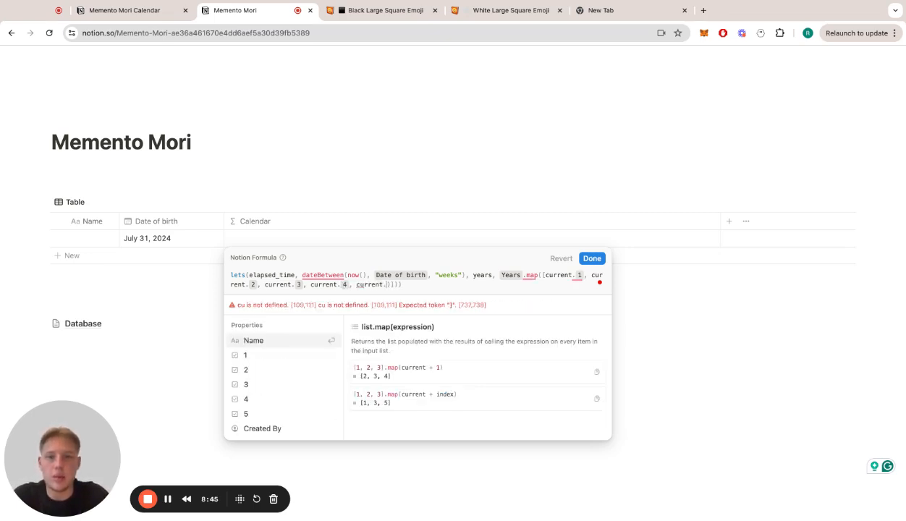
pyautogui.press('Down')
pyautogui.press('Down')
pyautogui.press('Down')
pyautogui.press('Down')
pyautogui.press('Down')
pyautogui.press('Return')
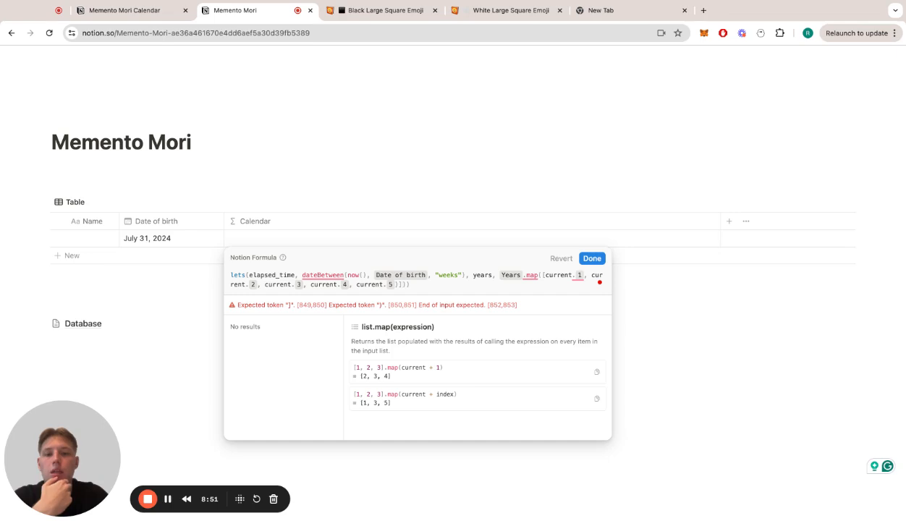
pyautogui.click(546, 276)
pyautogui.press('BackSpace')
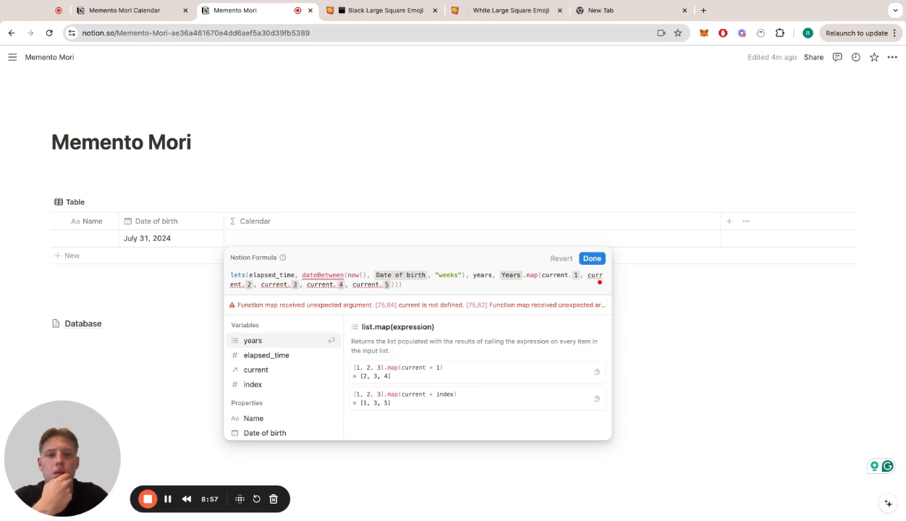
pyautogui.write('[')
pyautogui.click(399, 285)
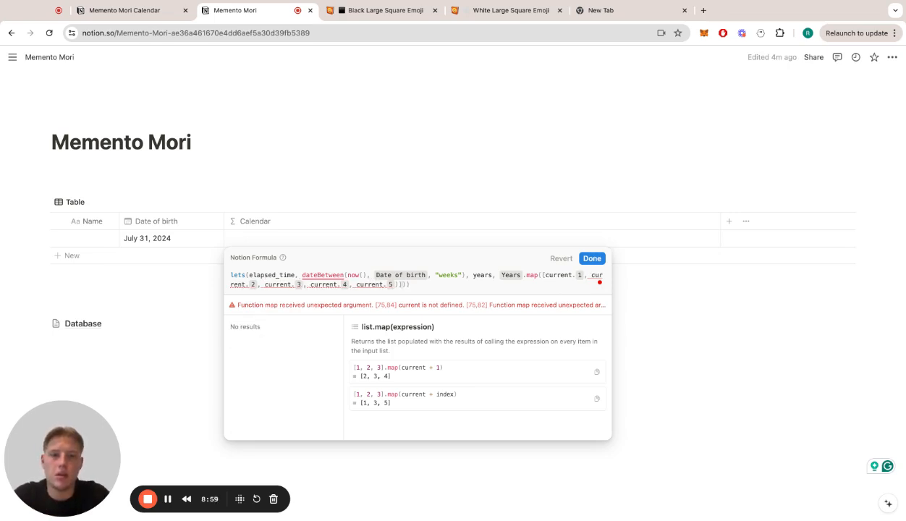
pyautogui.write(']')
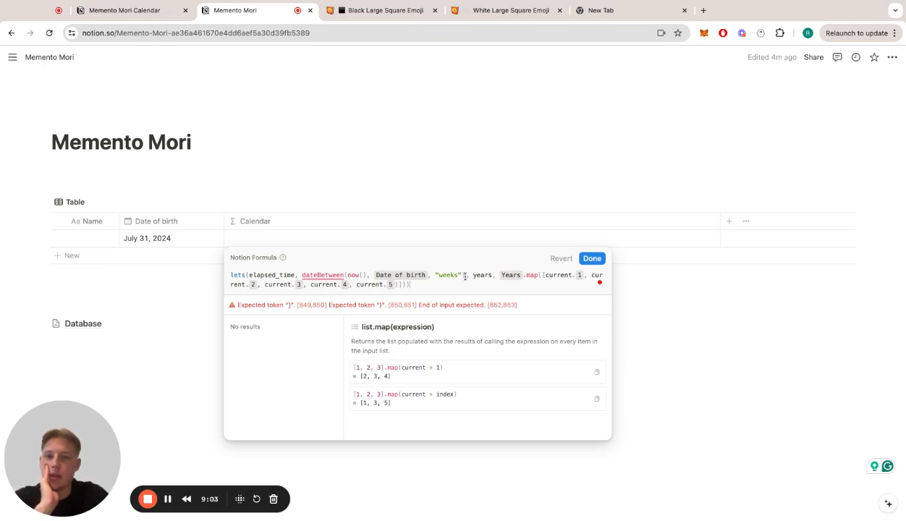
pyautogui.press('Right')
pyautogui.press('Left')
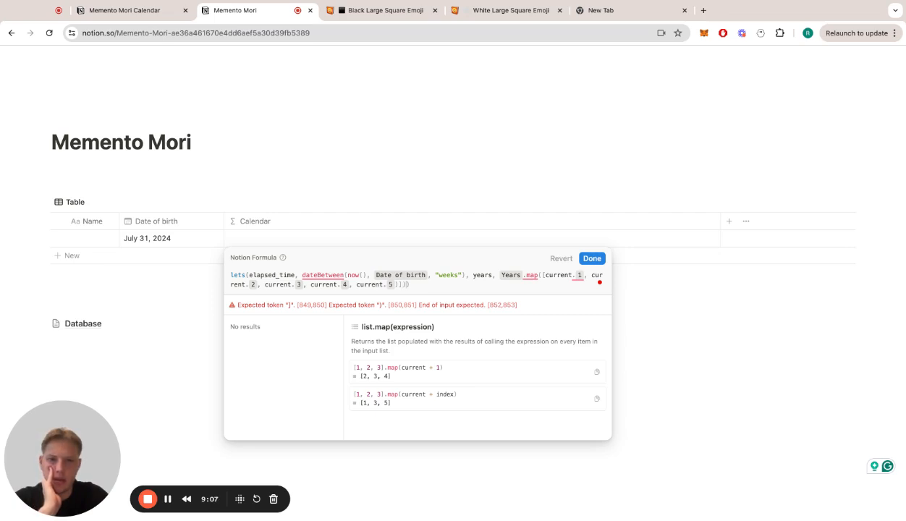
pyautogui.write('.5]])')
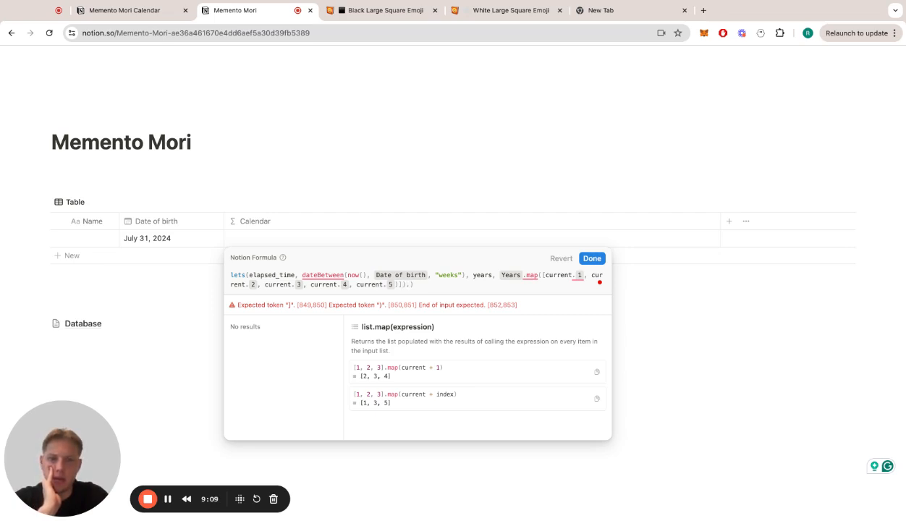
pyautogui.write(', ')
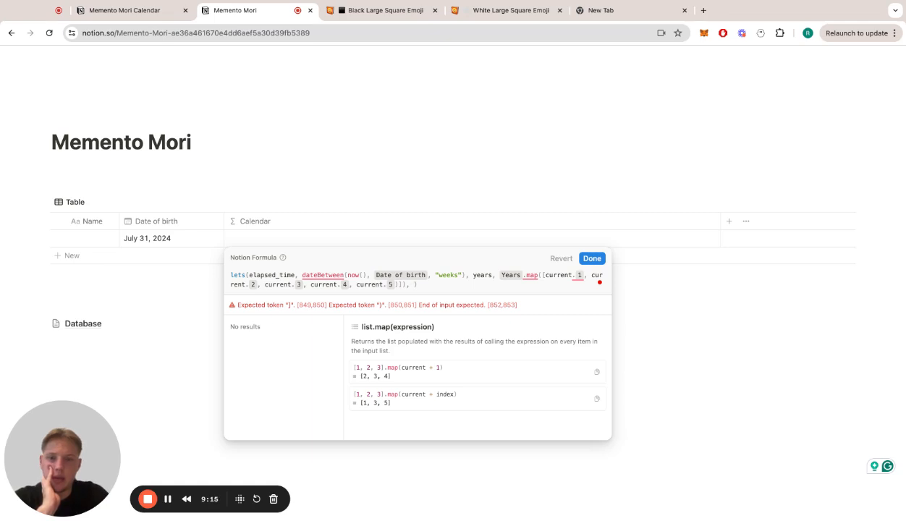
pyautogui.write('years')
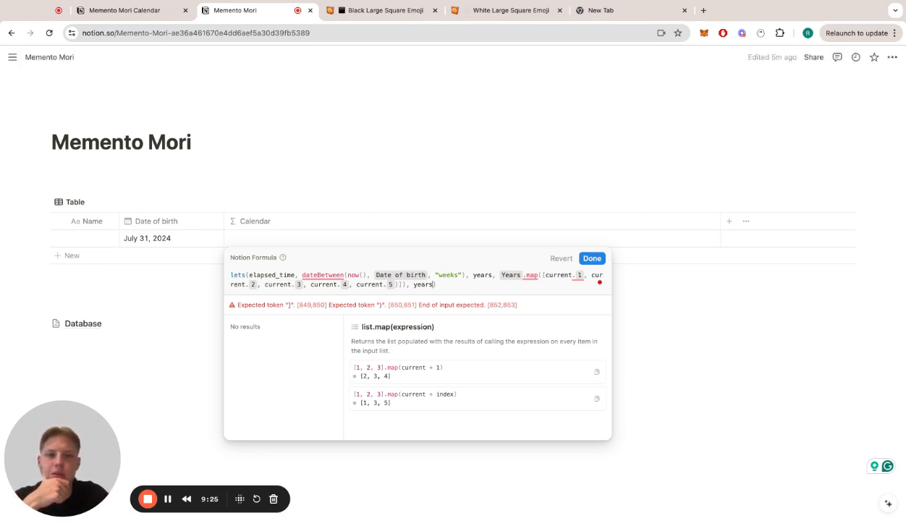
pyautogui.press('BackSpace')
pyautogui.press('BackSpace')
pyautogui.press('BackSpace')
pyautogui.press('BackSpace')
pyautogui.press('BackSpace')
pyautogui.press('BackSpace')
pyautogui.press('BackSpace')
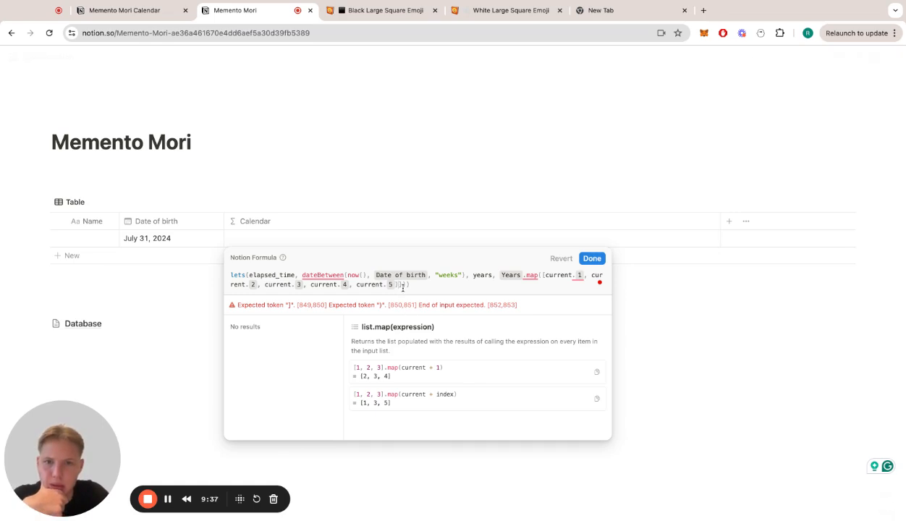
# Remove the surplus closing parenthesis after current.5 and add years.flat() as the final expression of the lets() formula
pyautogui.press('BackSpace')
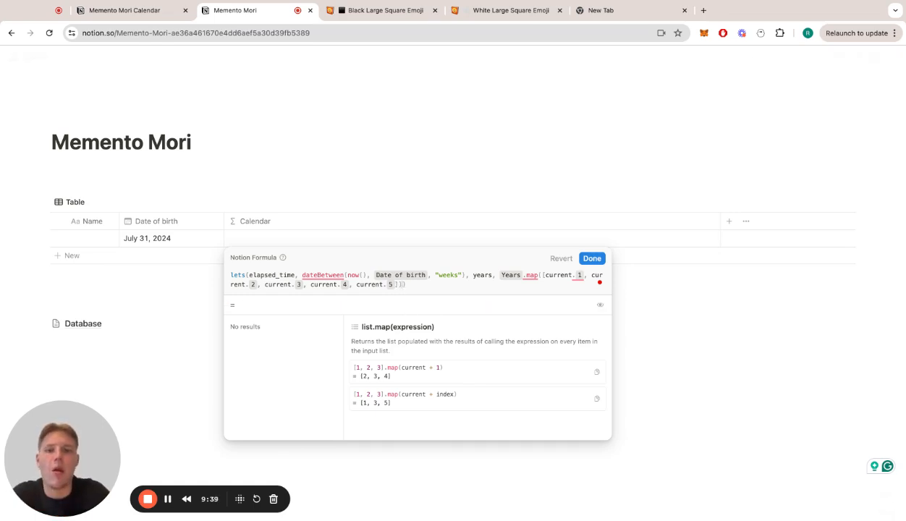
pyautogui.write(', years')
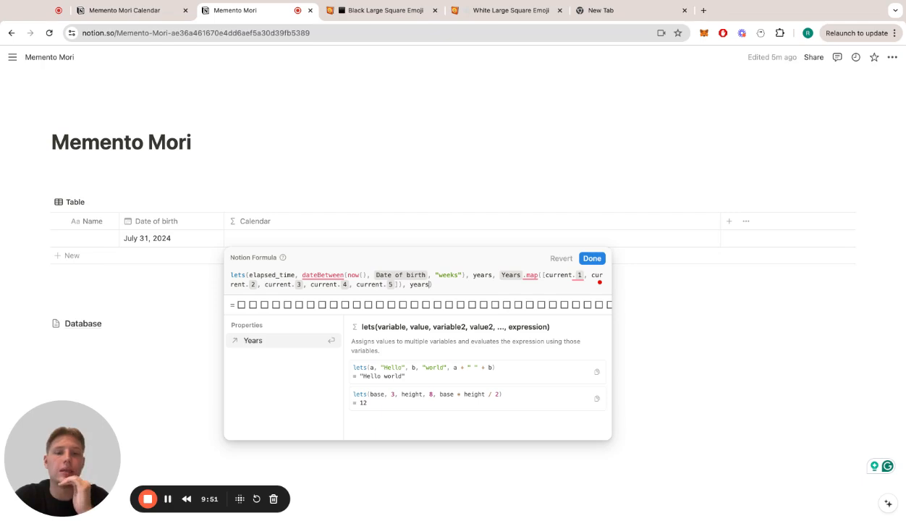
pyautogui.write('.fla')
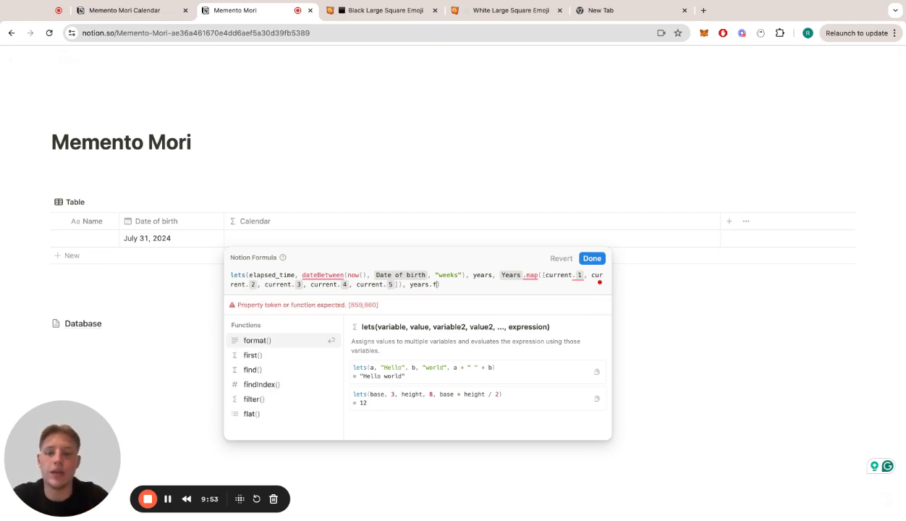
pyautogui.press('Return')
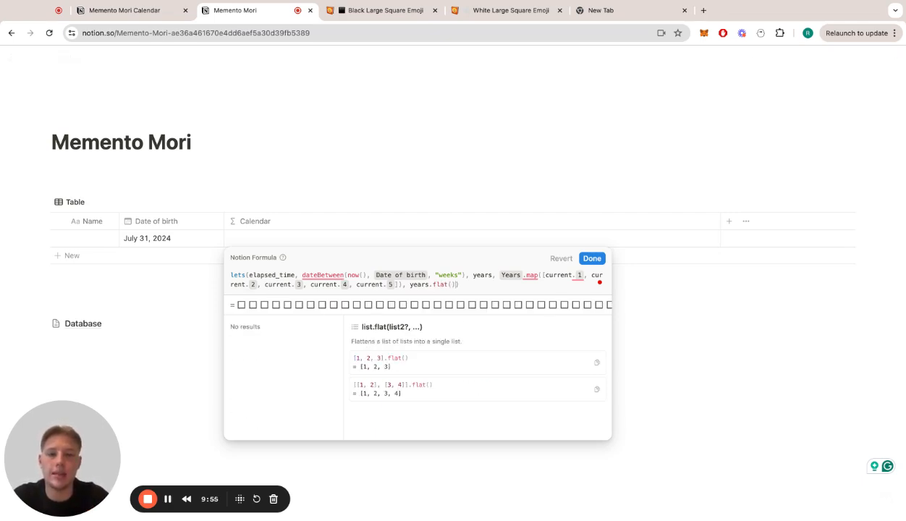
# Chain map() onto years.flat() with the condition index < elapsed_time as its argument
pyautogui.press('Right')
pyautogui.write('.ma')
pyautogui.press('Return')
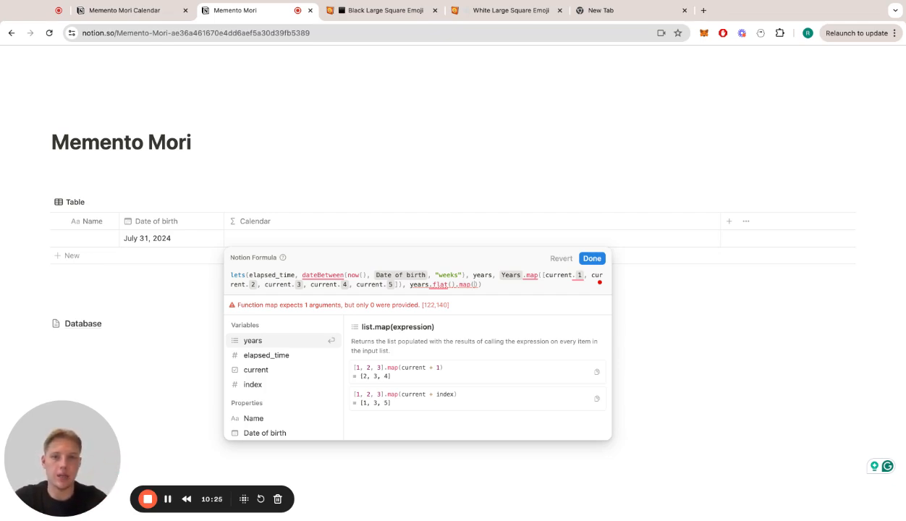
pyautogui.press('Down')
pyautogui.press('Down')
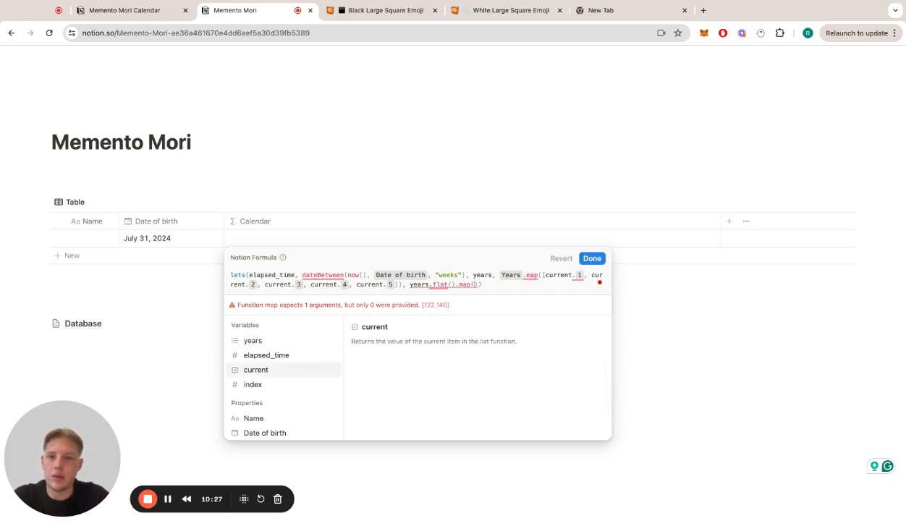
pyautogui.press('Down')
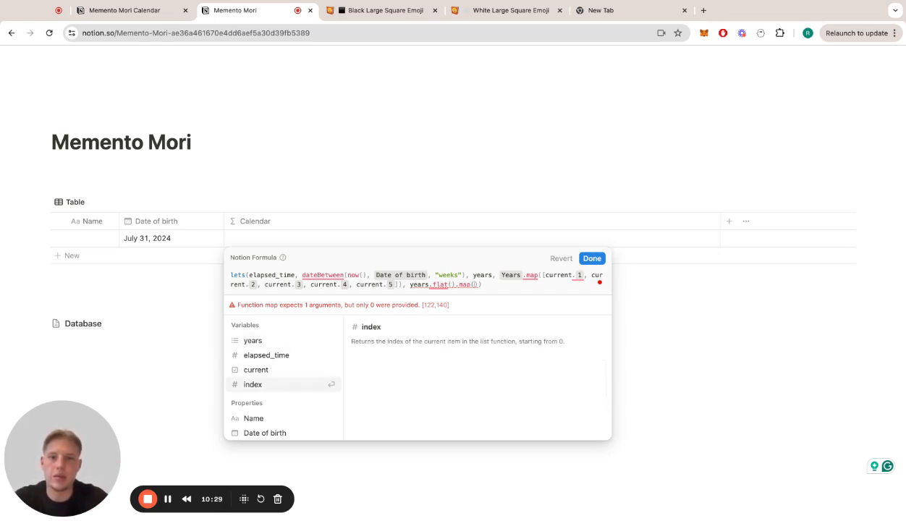
pyautogui.press('Return')
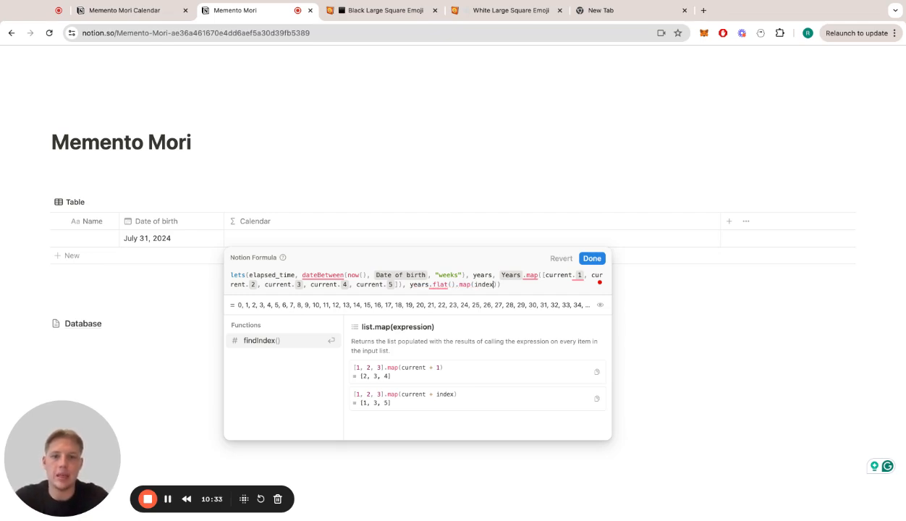
pyautogui.write('< e')
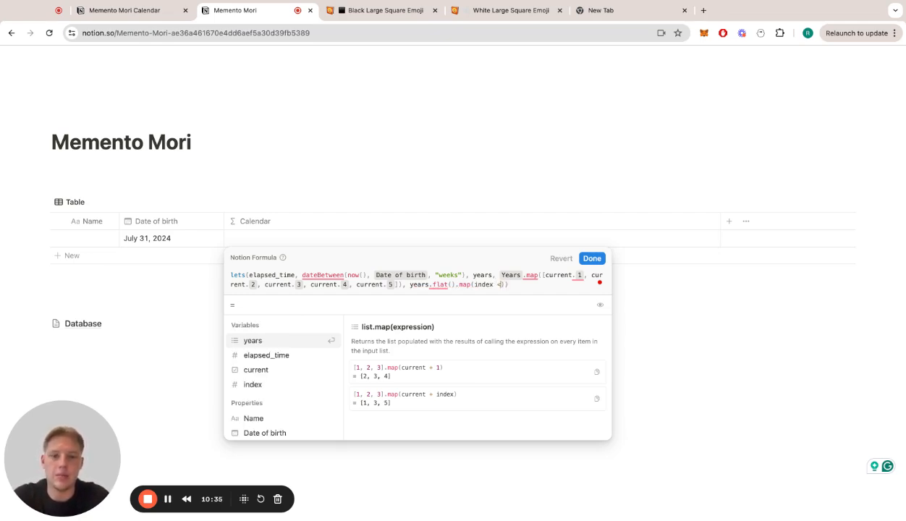
pyautogui.write('la')
pyautogui.press('Return')
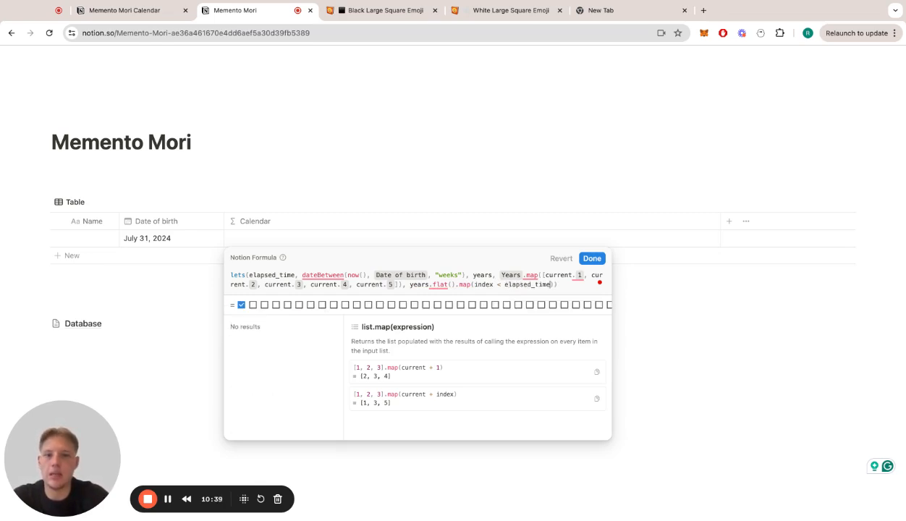
# Add a ? branch to the map() condition that returns the Black Large Square emoji copied from Emojipedia, in quotes
pyautogui.write('?')
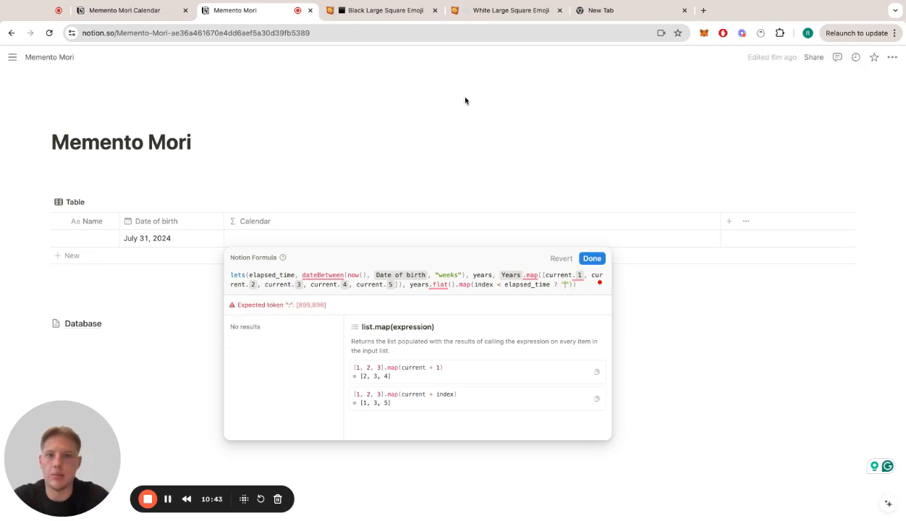
pyautogui.click(400, 13)
pyautogui.click(199, 239)
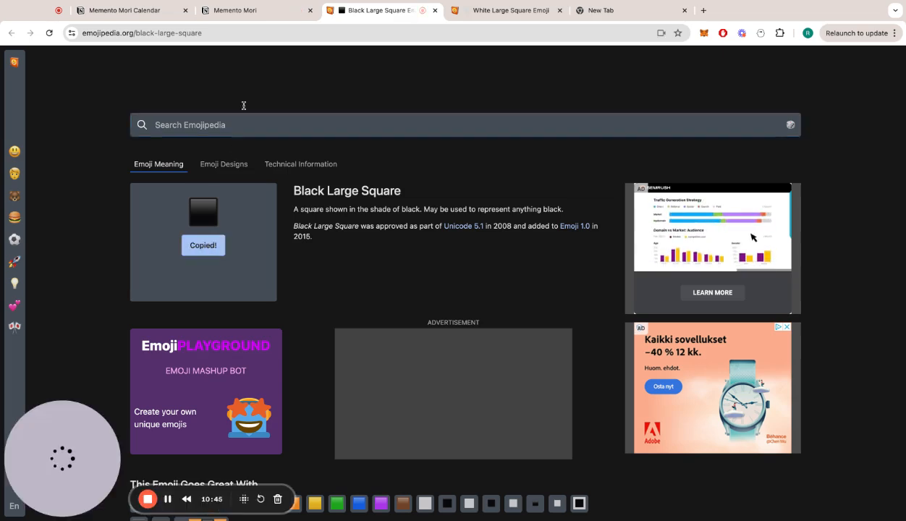
pyautogui.click(267, 11)
pyautogui.hotkey('ctrl', 'v')
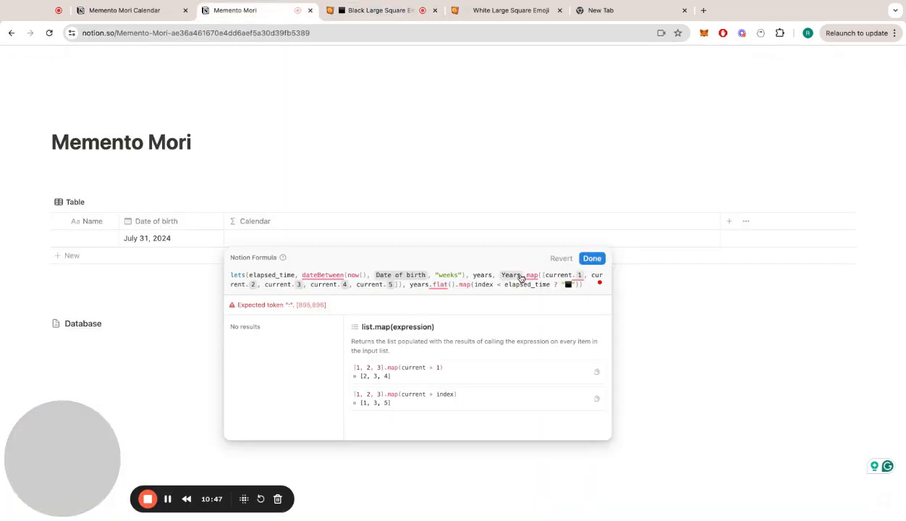
# Complete the conditional with the White Large Square emoji from Emojipedia as the quoted else result and save the Calendar formula
pyautogui.click(376, 10)
pyautogui.click(477, 10)
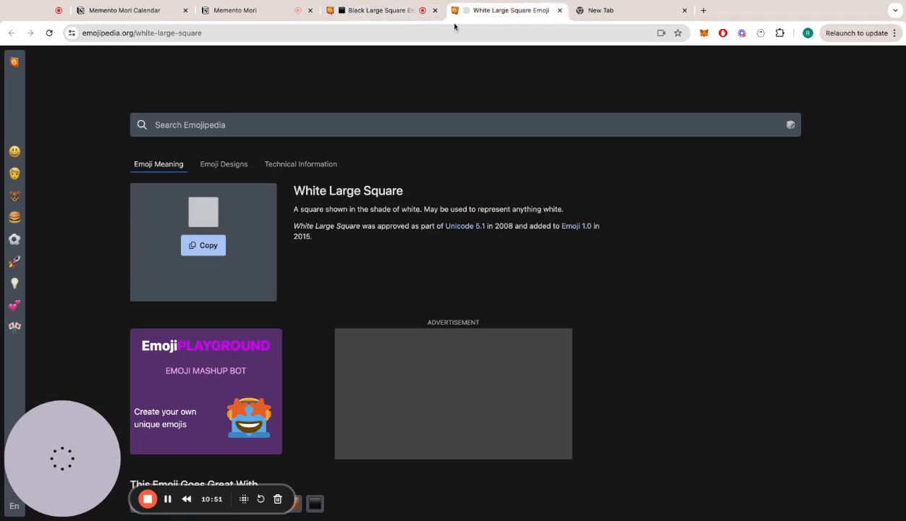
pyautogui.click(203, 246)
pyautogui.click(254, 12)
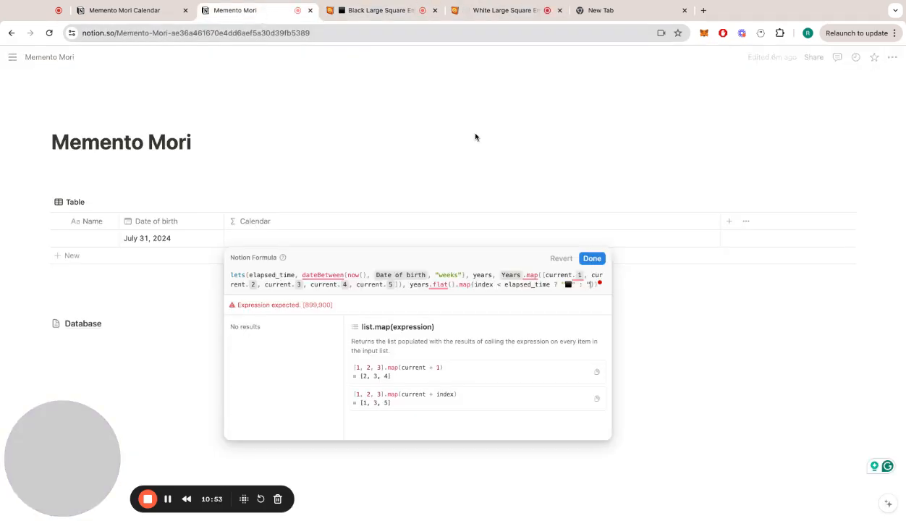
pyautogui.press('super+v')
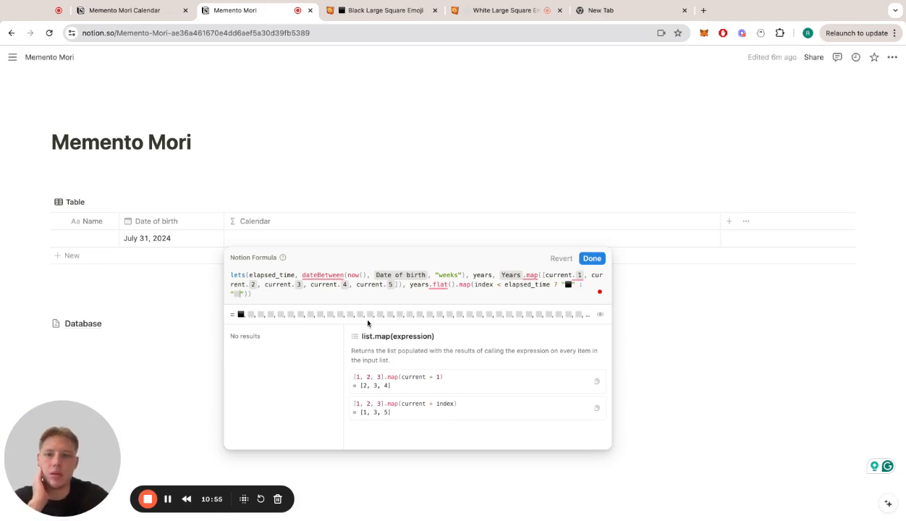
pyautogui.click(591, 258)
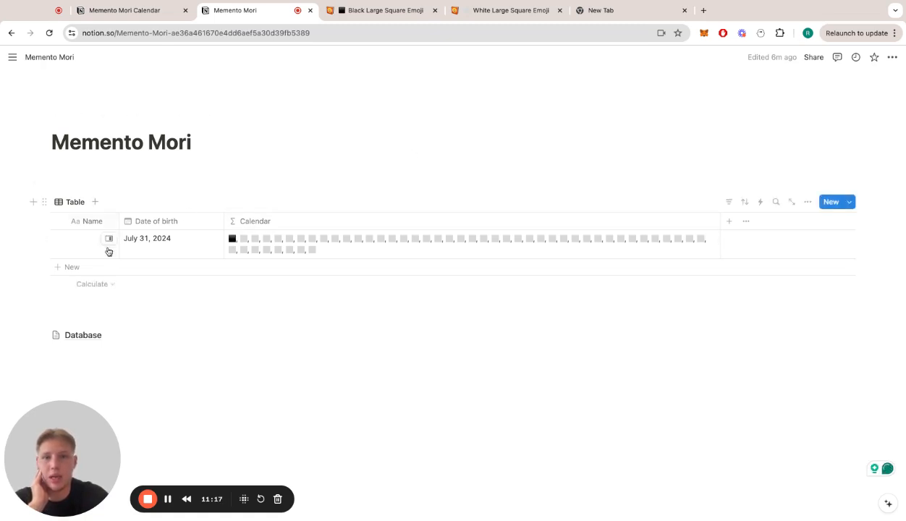
# Test the Calendar with the date of birth set to July 1, 2024, and set the date back to July 31, 2024
pyautogui.click(154, 248)
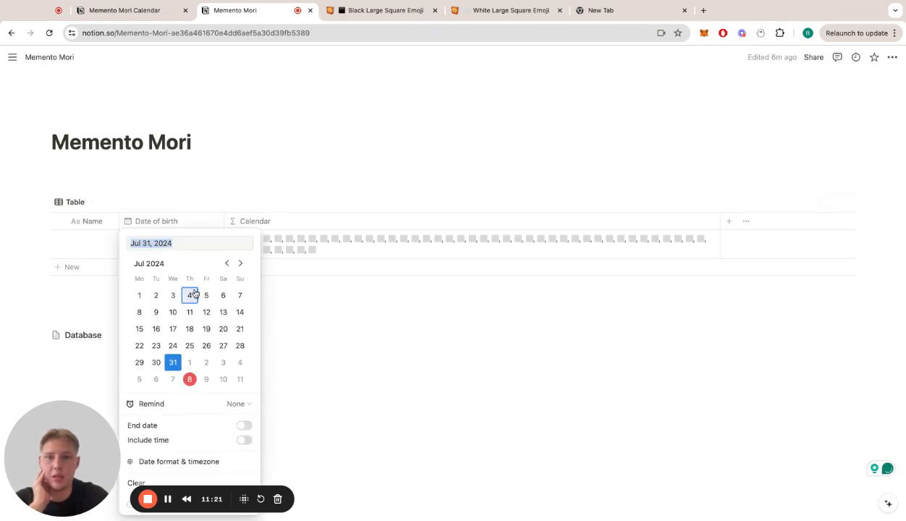
pyautogui.click(139, 296)
pyautogui.click(311, 294)
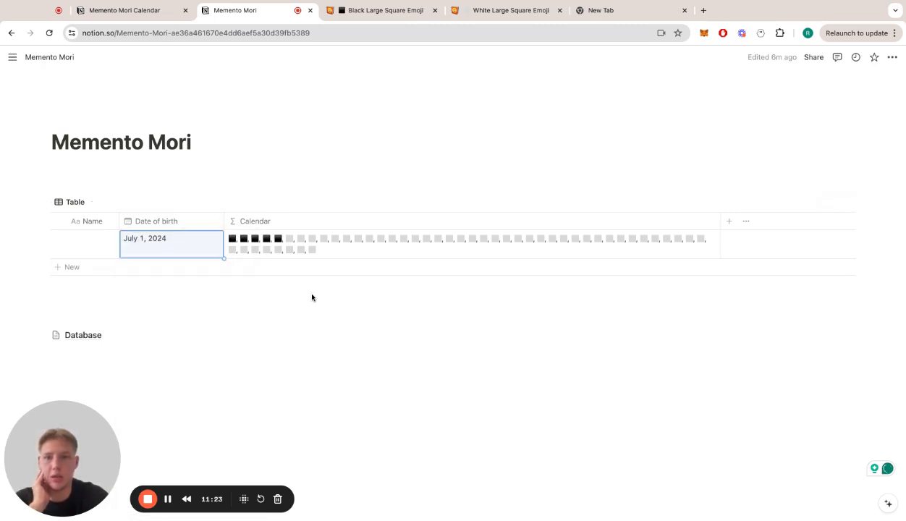
pyautogui.click(189, 256)
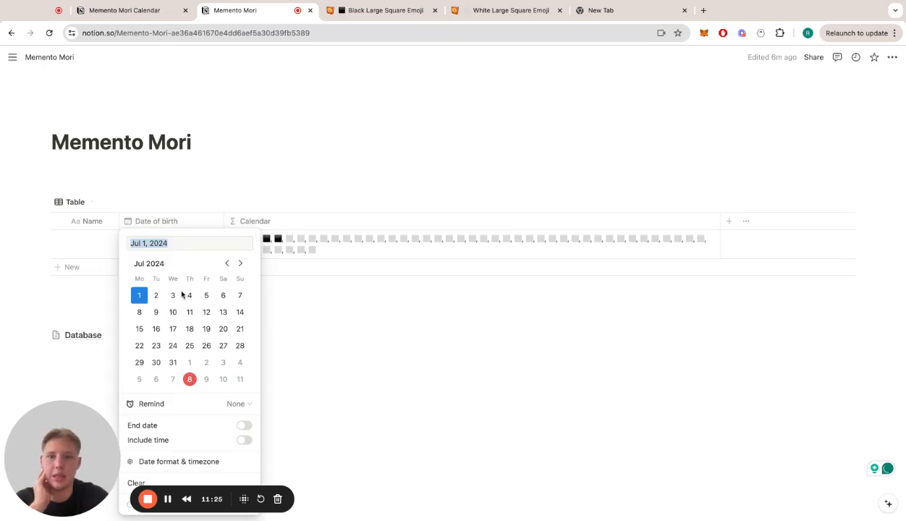
pyautogui.click(172, 361)
pyautogui.click(351, 358)
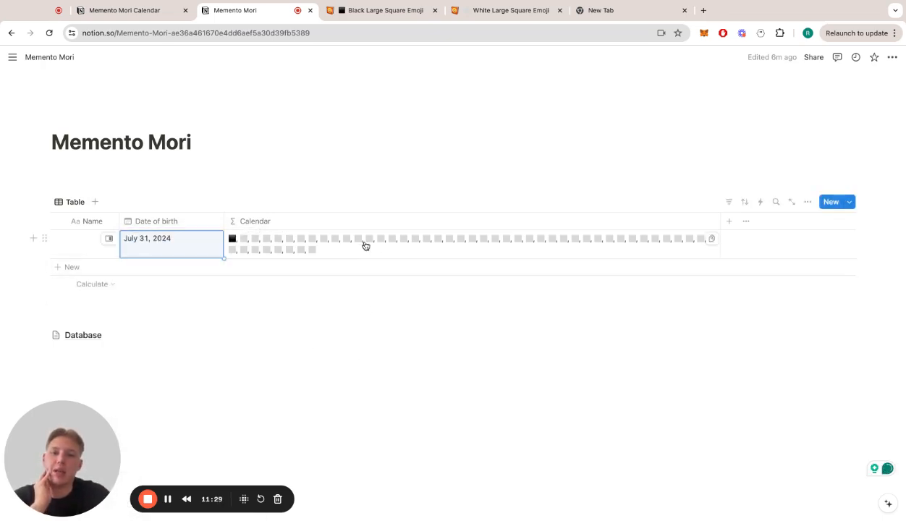
# Append .join(" ") to the map() result in the Calendar formula, joining the squares with a space, and save it
pyautogui.click(365, 246)
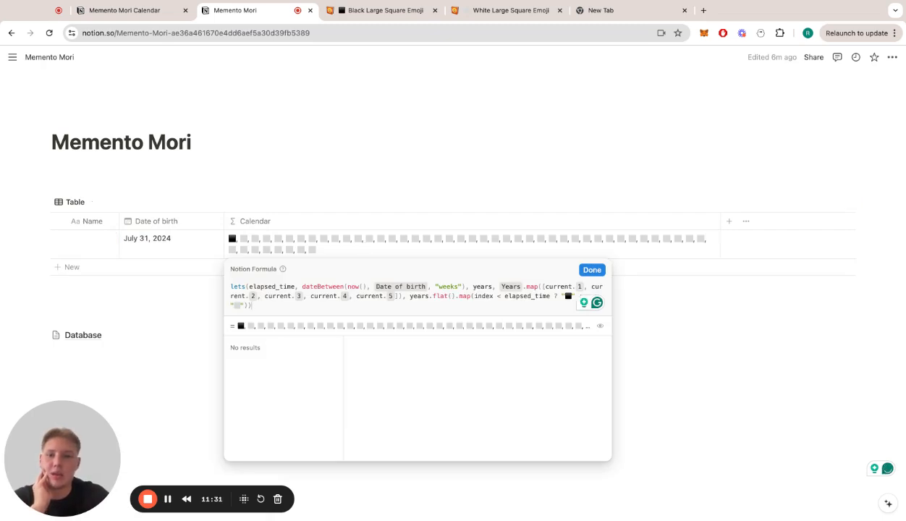
pyautogui.write('.')
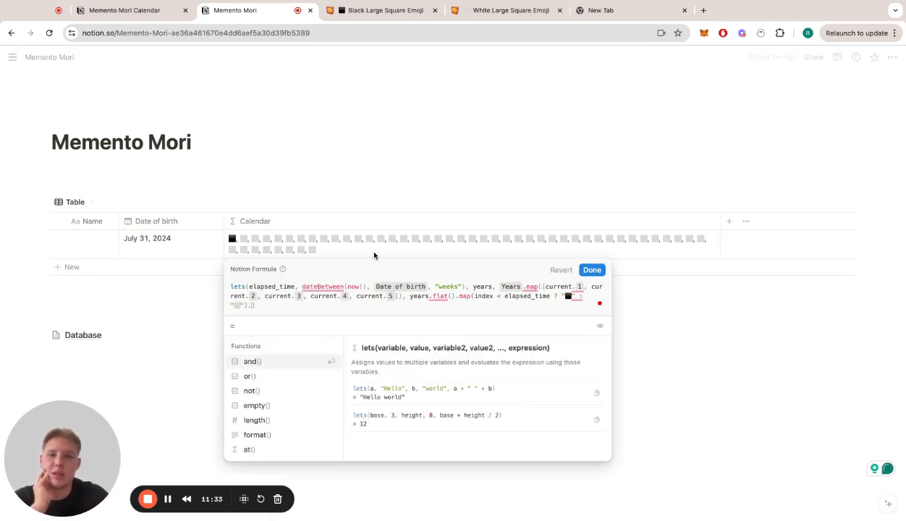
pyautogui.write('join(')
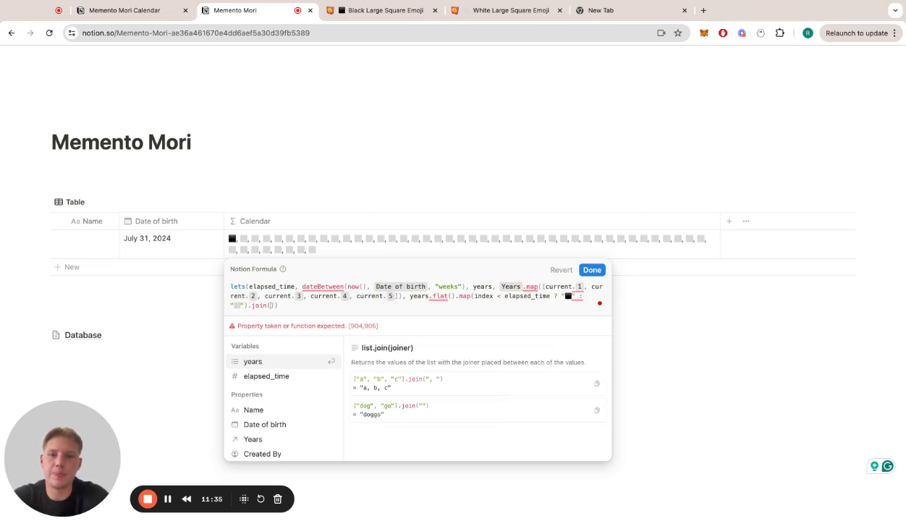
pyautogui.write('""')
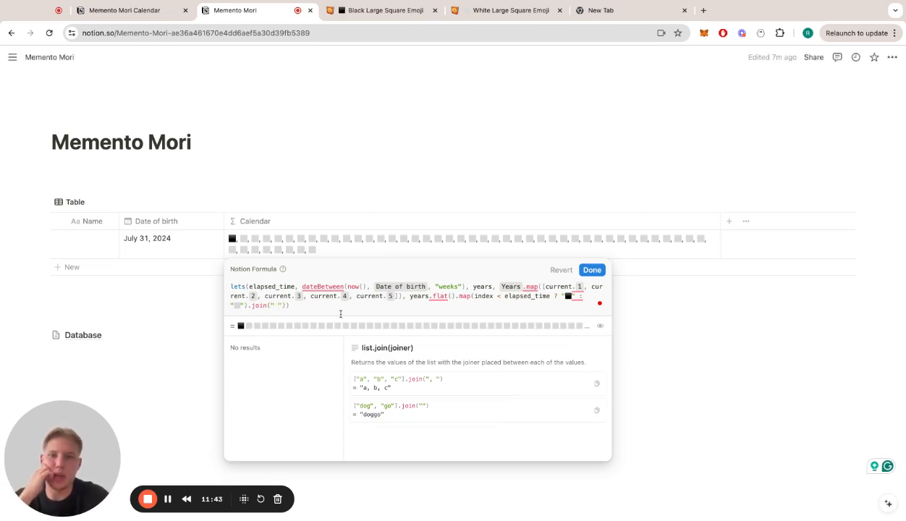
pyautogui.click(591, 270)
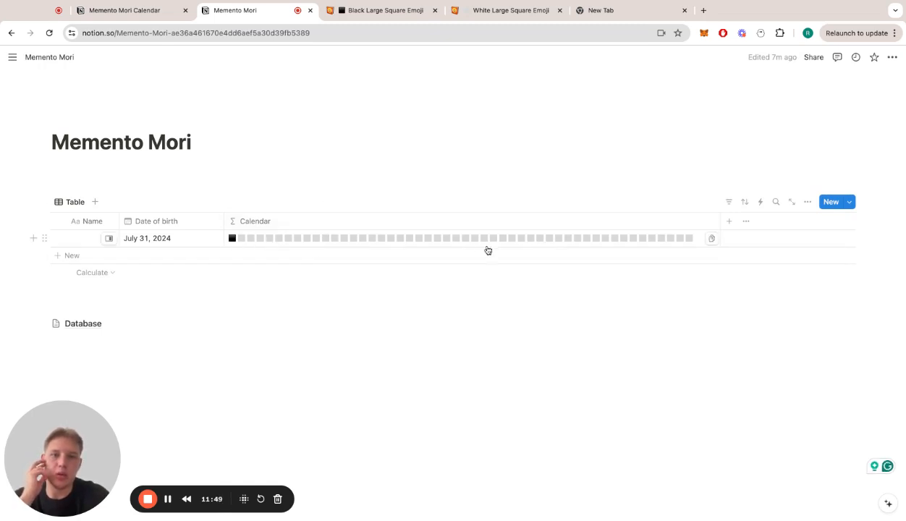
# Reopen the Calendar formula and insert a second, empty .map() directly before .join(" ")
pyautogui.click(388, 239)
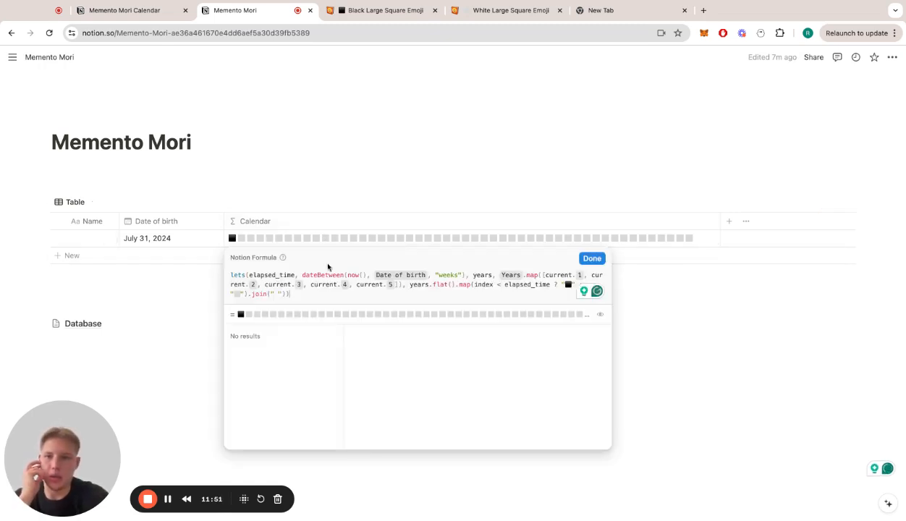
pyautogui.click(315, 276)
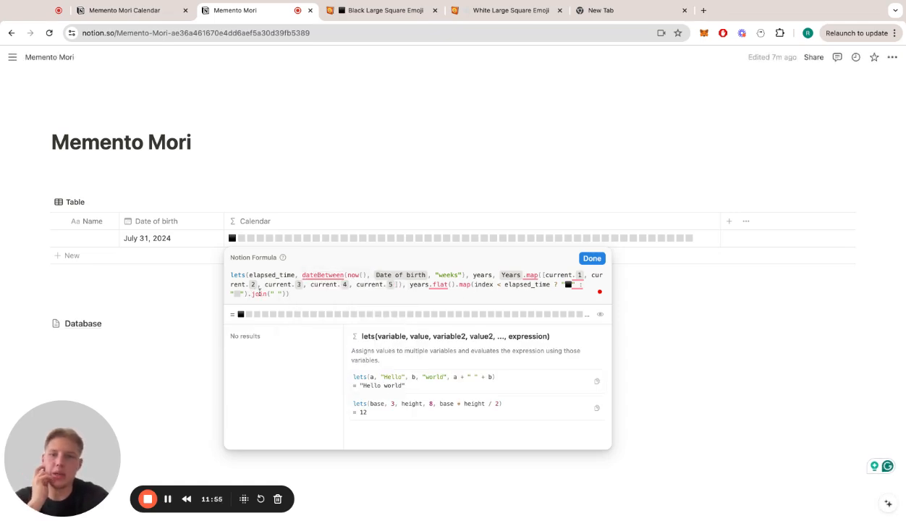
pyautogui.click(248, 293)
pyautogui.write('.map')
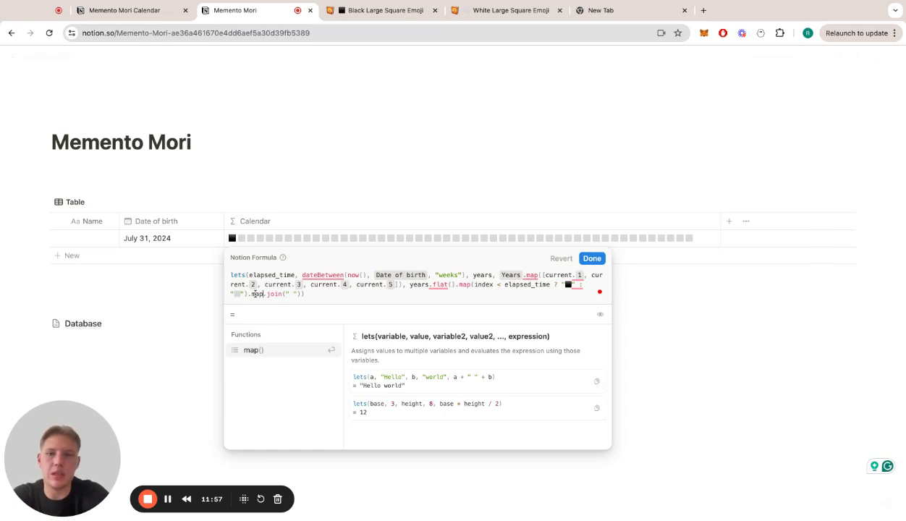
pyautogui.write('()')
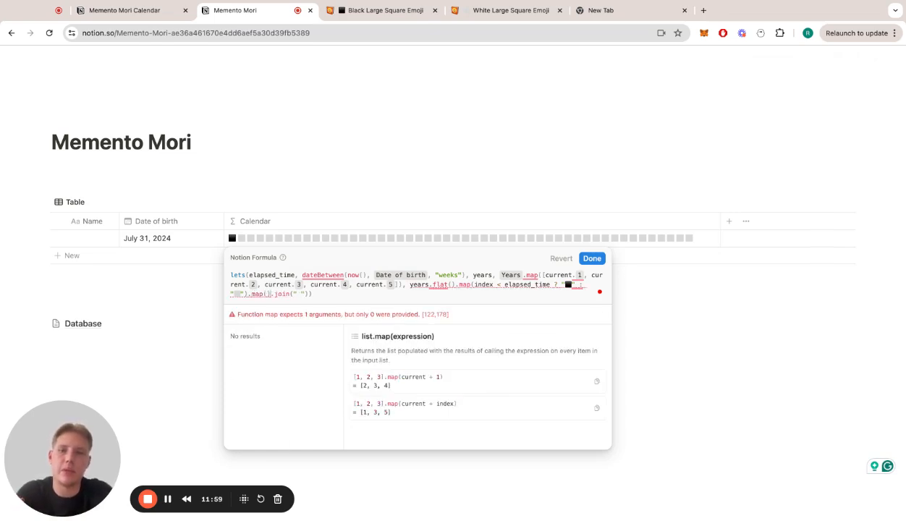
pyautogui.press('Left')
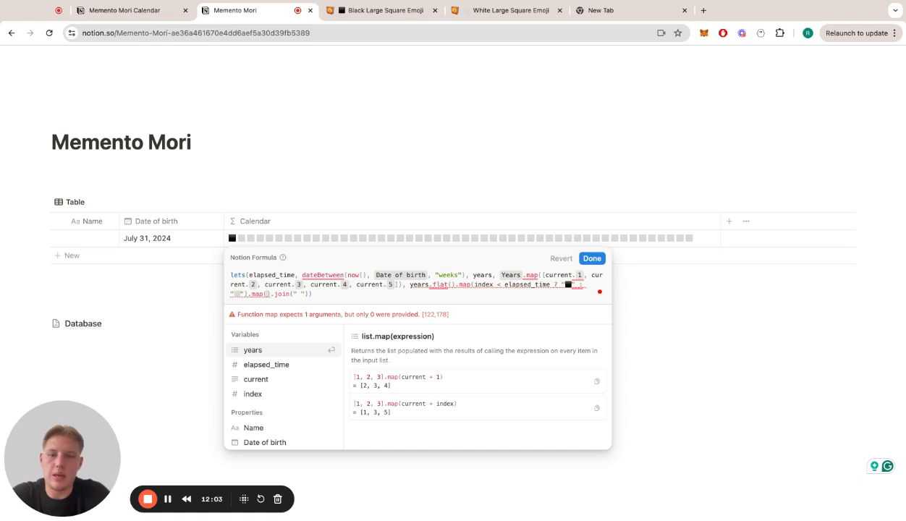
# Enter index > 0 && index.mod(5) == 0 as the condition inside the second map()
pyautogui.write('index >')
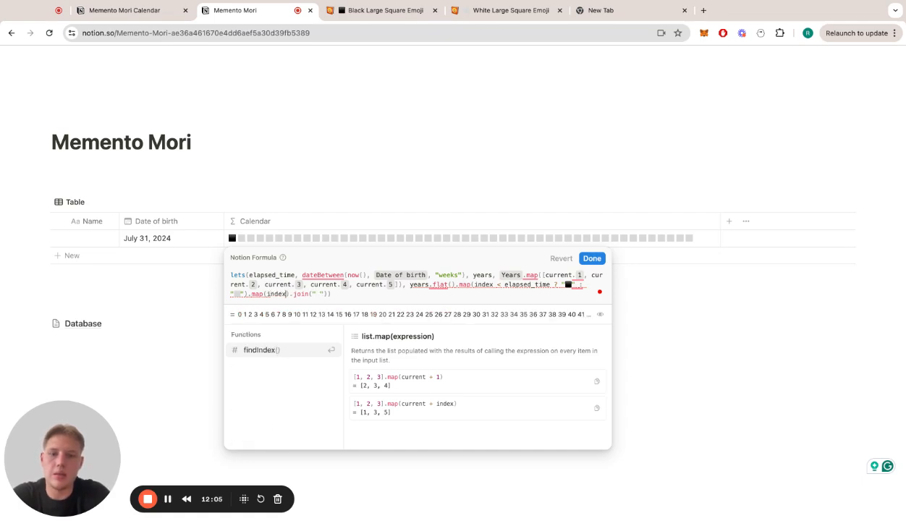
pyautogui.write(' 0')
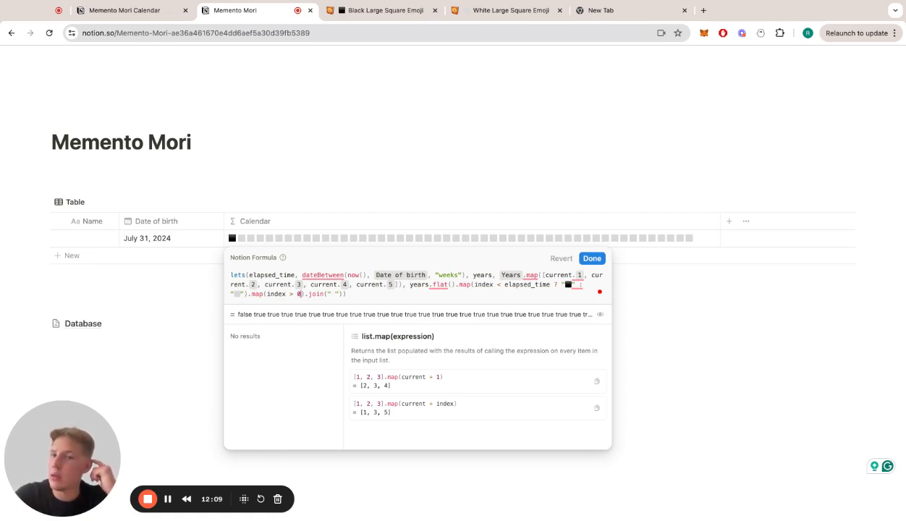
pyautogui.write(' && ind')
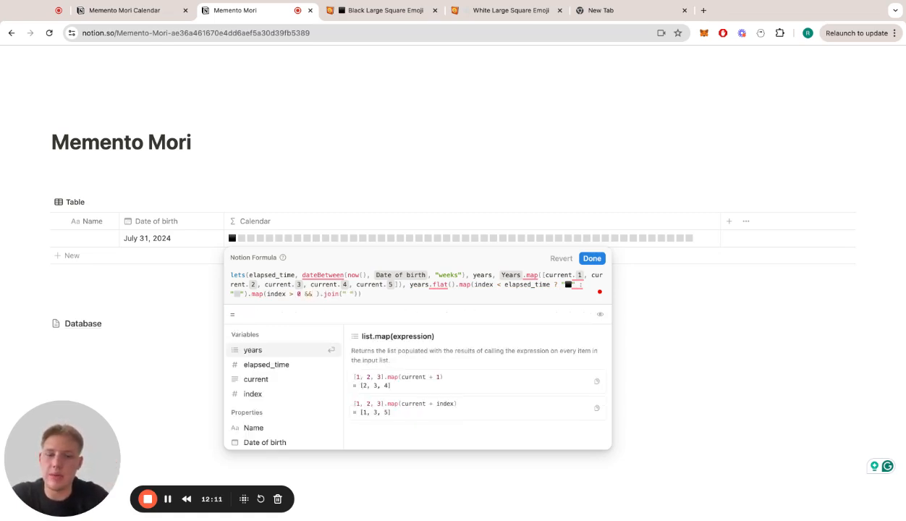
pyautogui.write('ex.mod()')
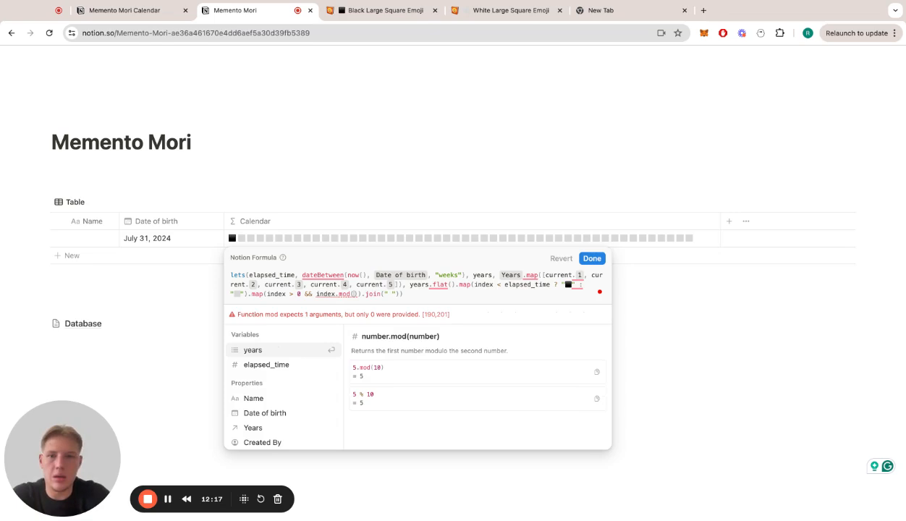
pyautogui.write('5)')
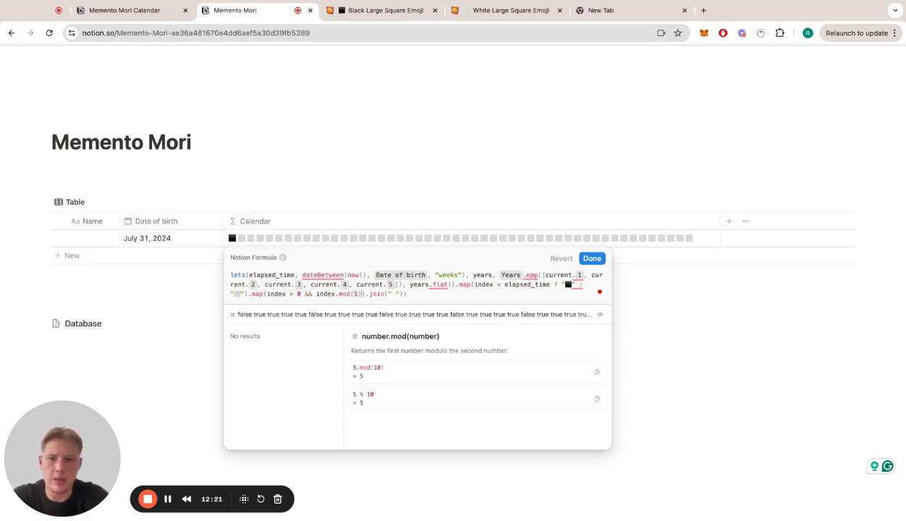
pyautogui.write(' == 0 ')
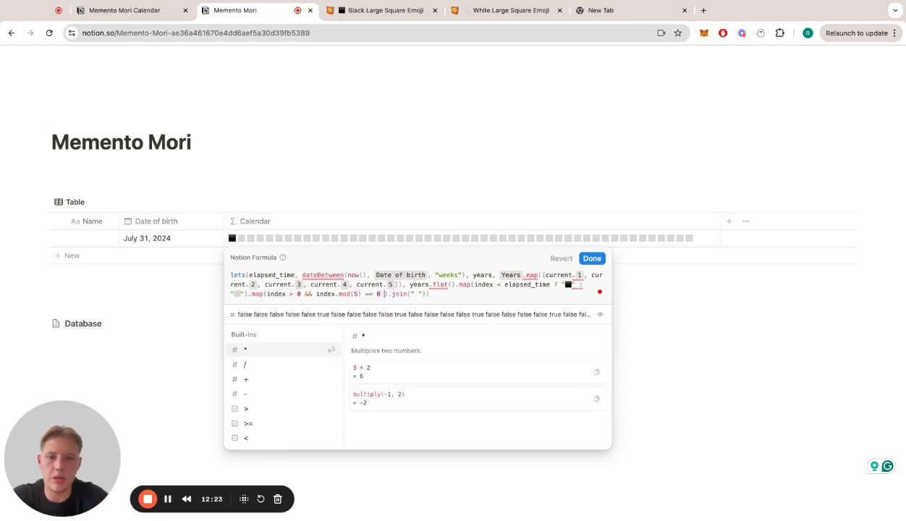
# Make the second map() return "\n" + current when its condition is true and current otherwise, and save the formula
pyautogui.write('? ')
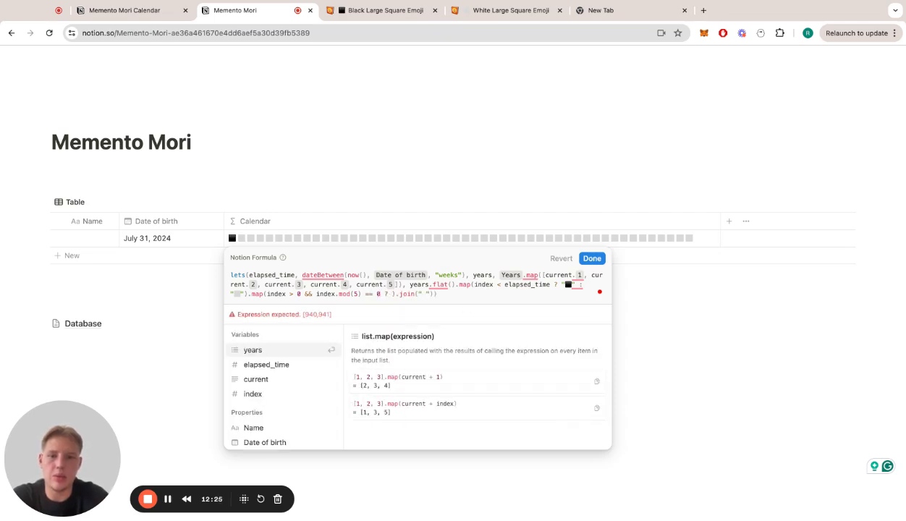
pyautogui.write('"\\')
pyautogui.write('"')
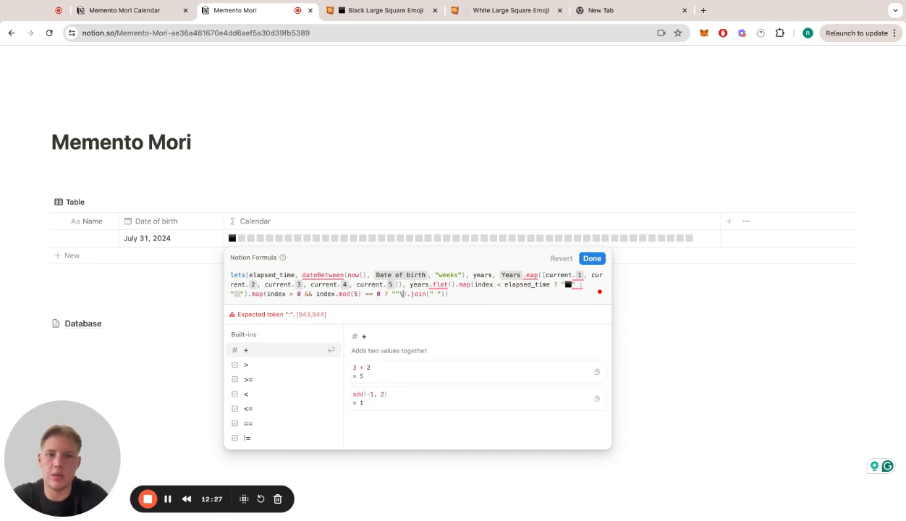
pyautogui.press('BackSpace')
pyautogui.press('Left')
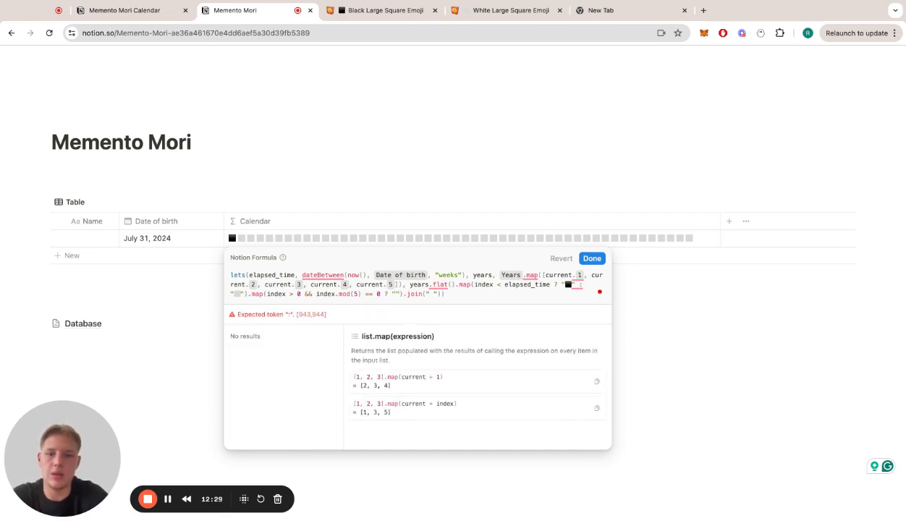
pyautogui.write('\\n" ')
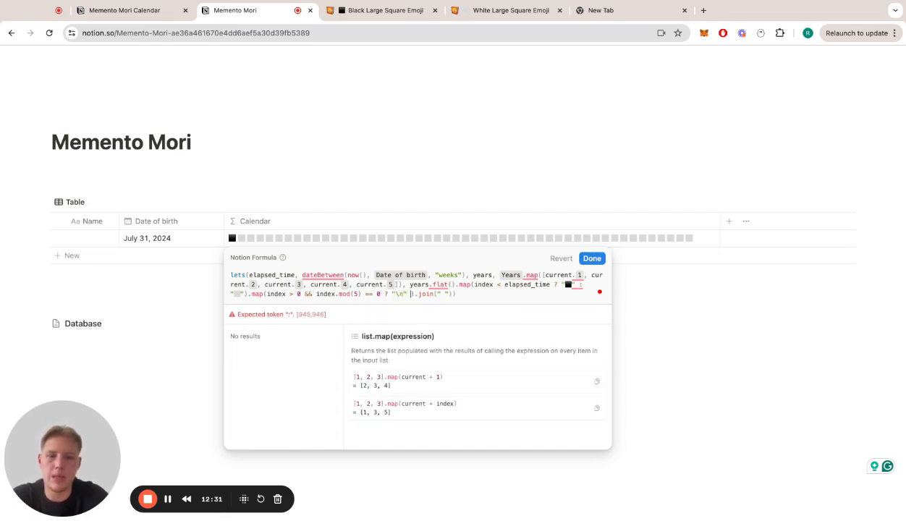
pyautogui.write('+ current :')
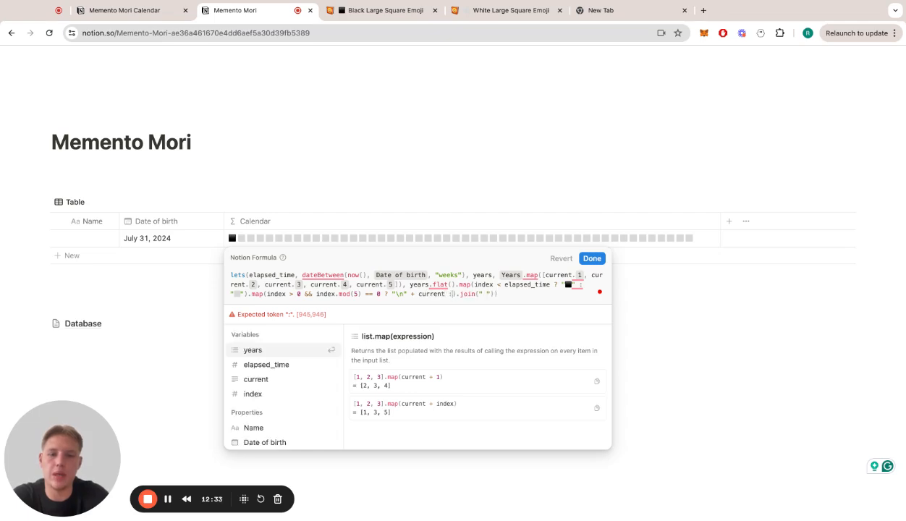
pyautogui.write(' cu')
pyautogui.press('Return')
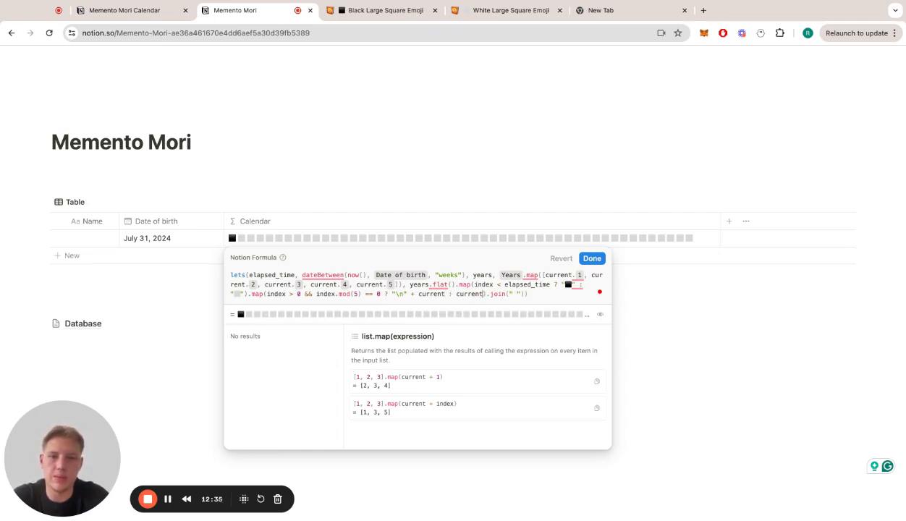
pyautogui.click(591, 259)
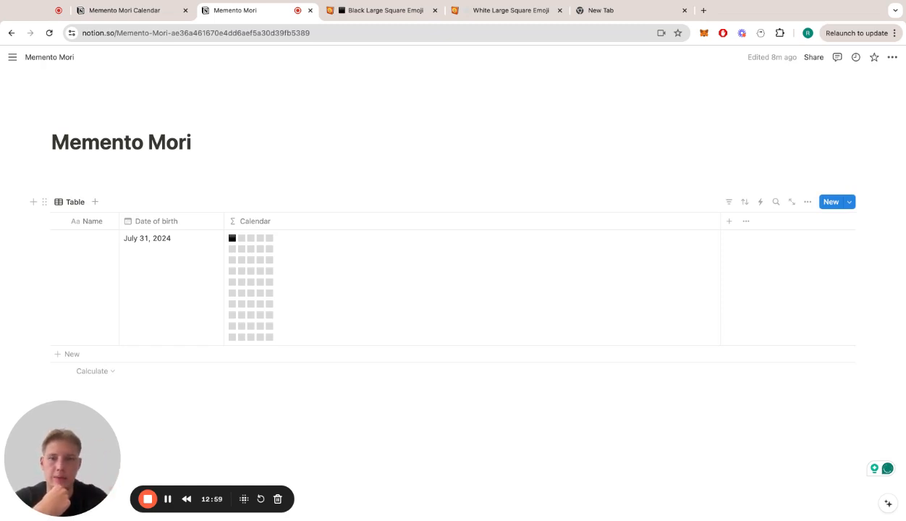
# Reopen the Calendar formula and insert a third .map() directly before .join(" "), starting its condition with index > 0
pyautogui.click(328, 281)
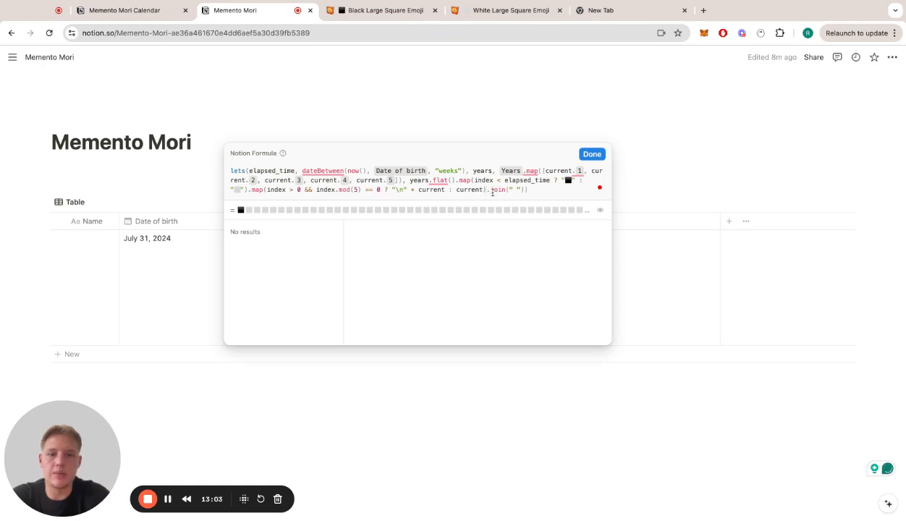
pyautogui.click(492, 190)
pyautogui.write('.m')
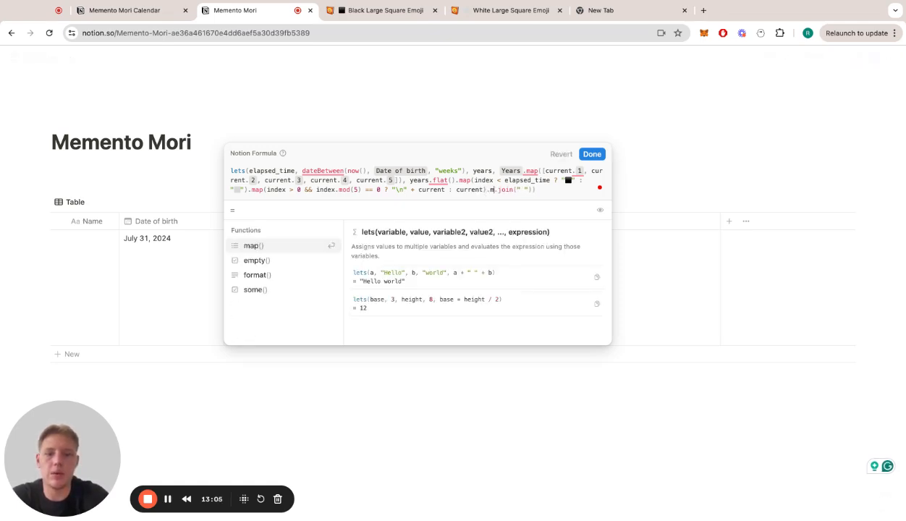
pyautogui.write('ap()index ')
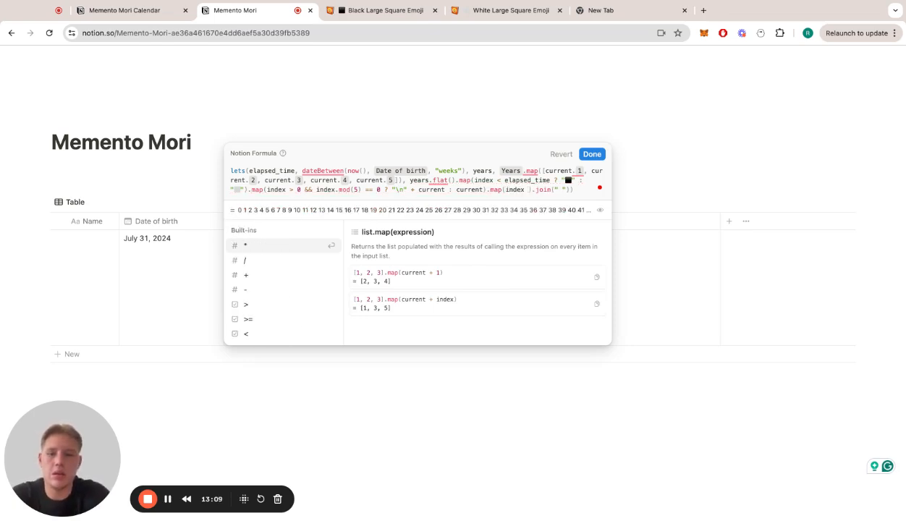
pyautogui.write('> 0 ')
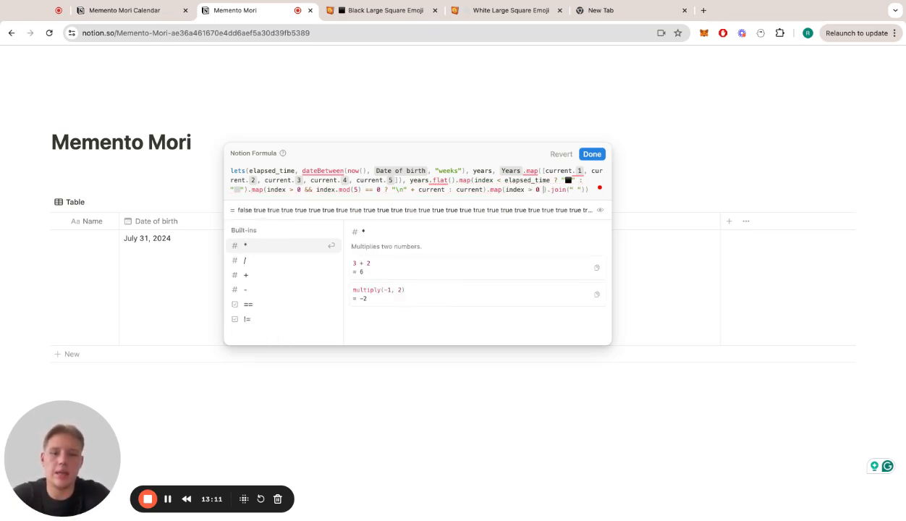
# Extend the third map()'s condition with && index.mod(5 * 5)
pyautogui.write('&& index')
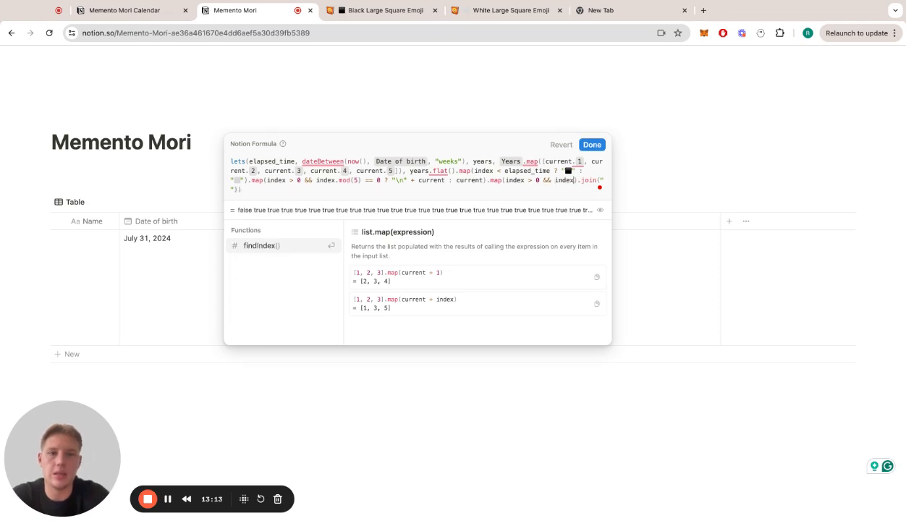
pyautogui.write('.mod')
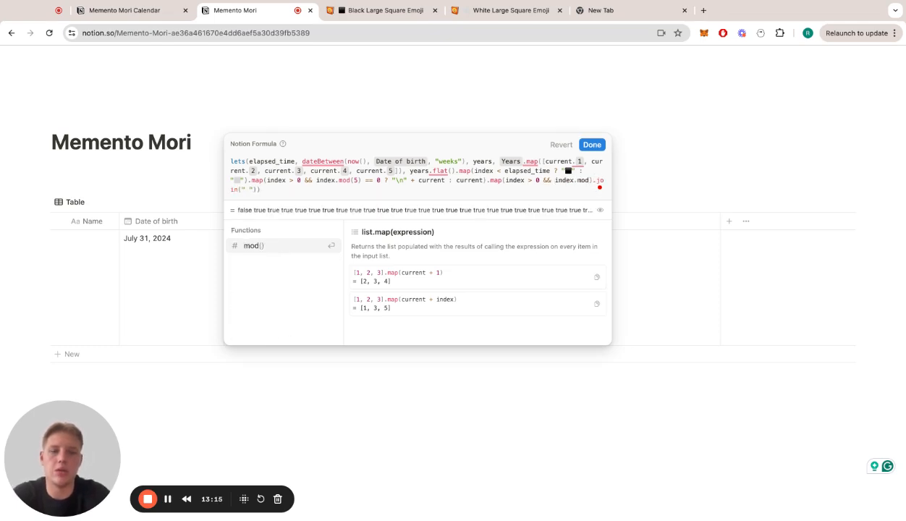
pyautogui.press('Return')
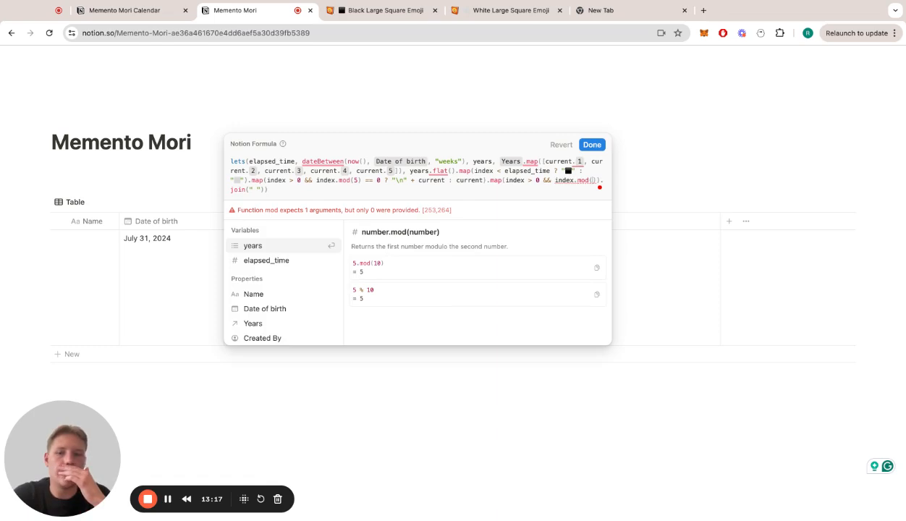
pyautogui.write('5')
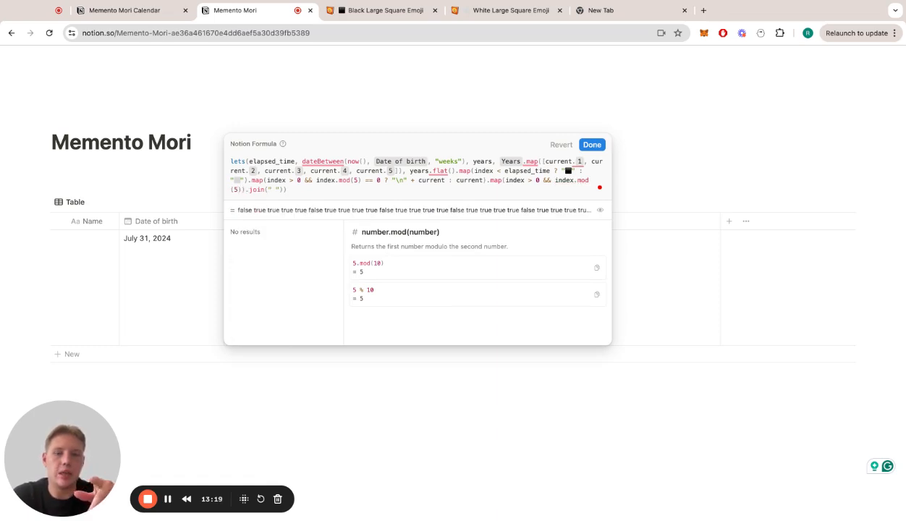
pyautogui.write(' * ')
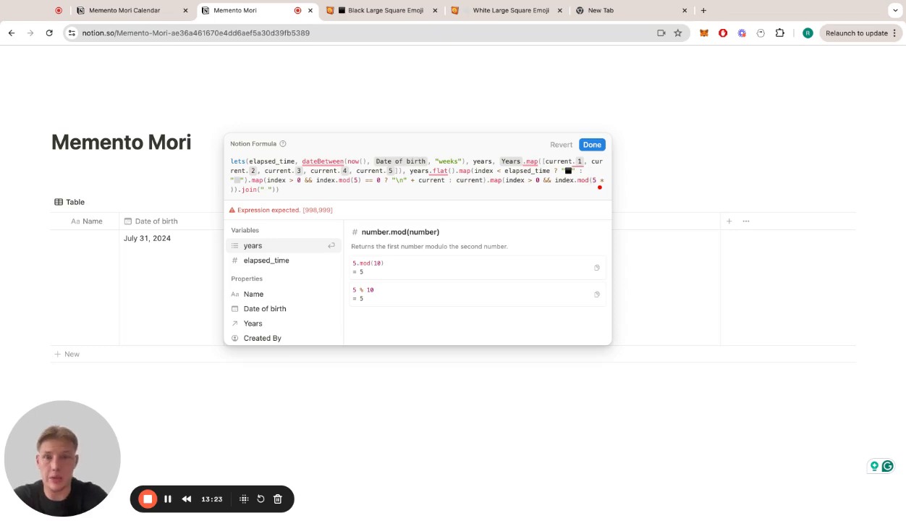
pyautogui.write('5')
pyautogui.press('Right')
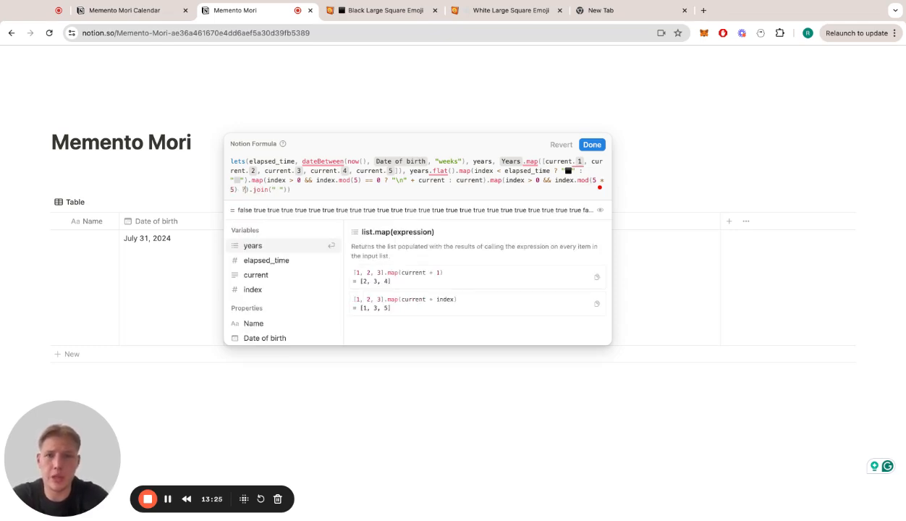
# Make the third map() return "\n\n" + current when true and current otherwise, save the formula and reopen it
pyautogui.write('? ')
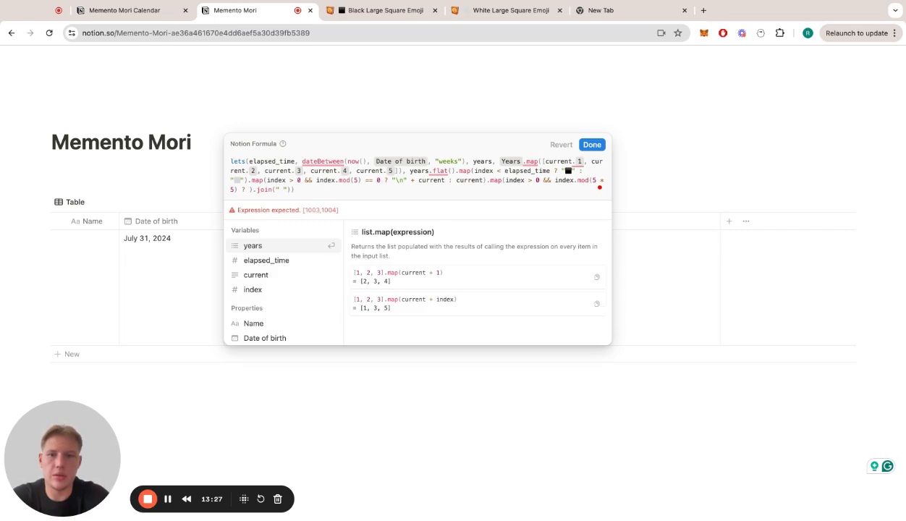
pyautogui.write('""')
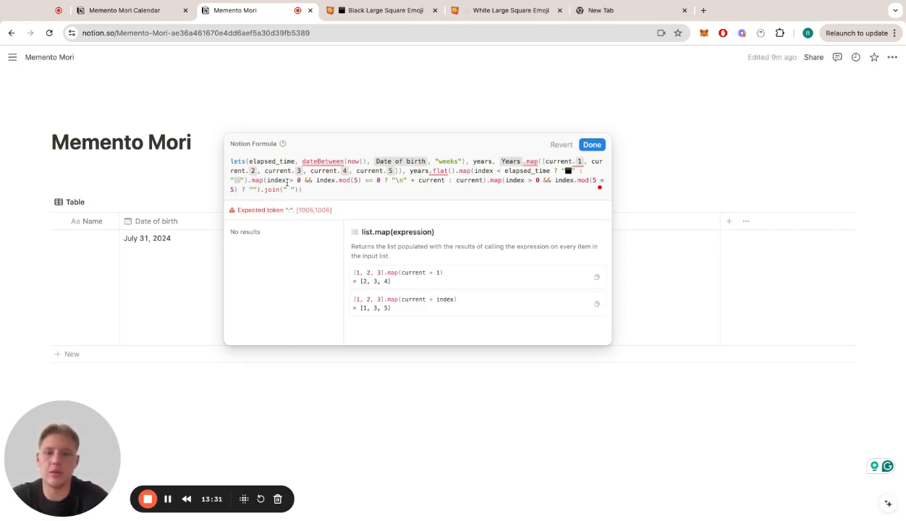
pyautogui.write('\\n\\n')
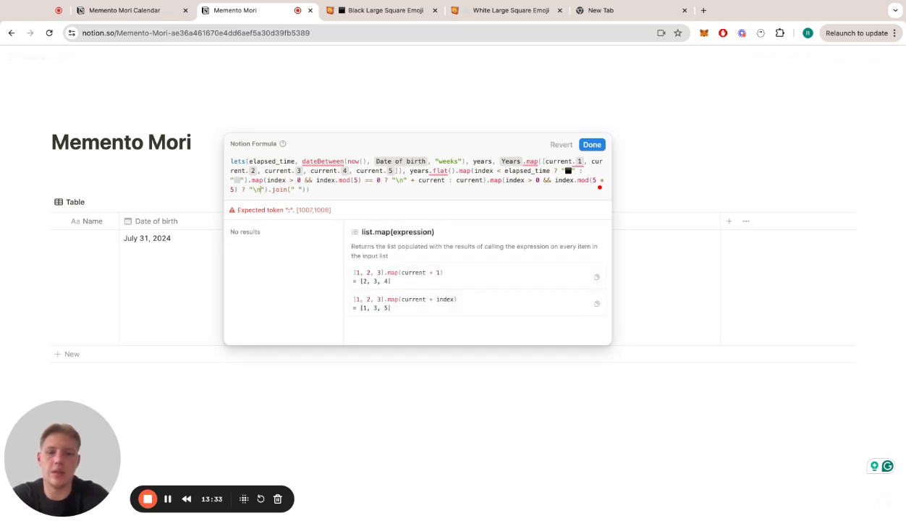
pyautogui.write('" + cu')
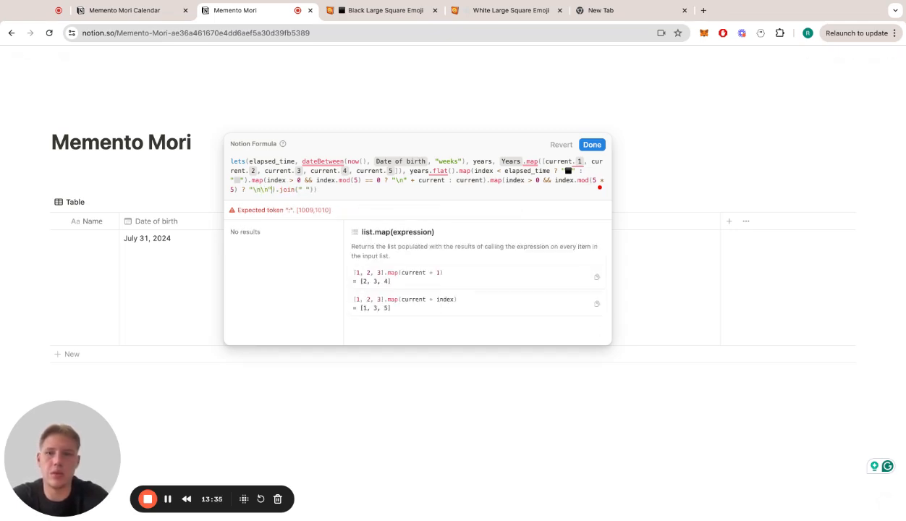
pyautogui.write('rrent : cus')
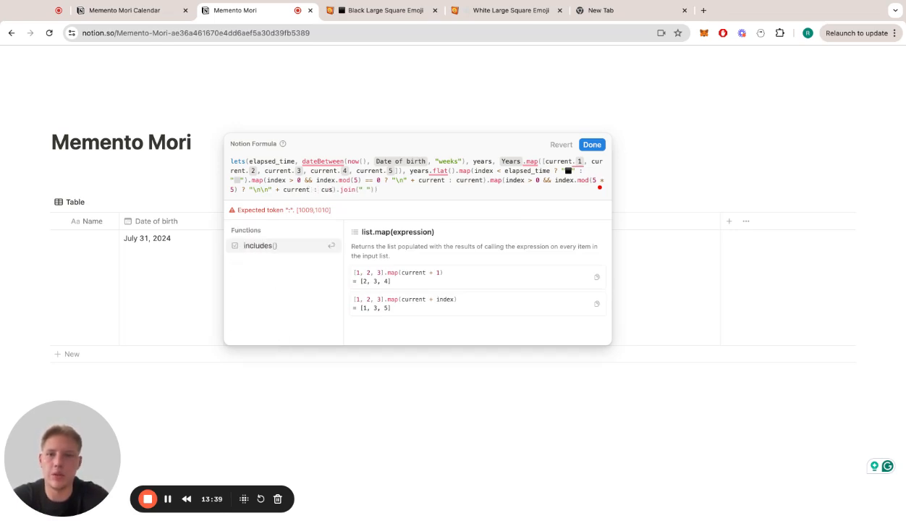
pyautogui.press('BackSpace')
pyautogui.press('BackSpace')
pyautogui.press('BackSpace')
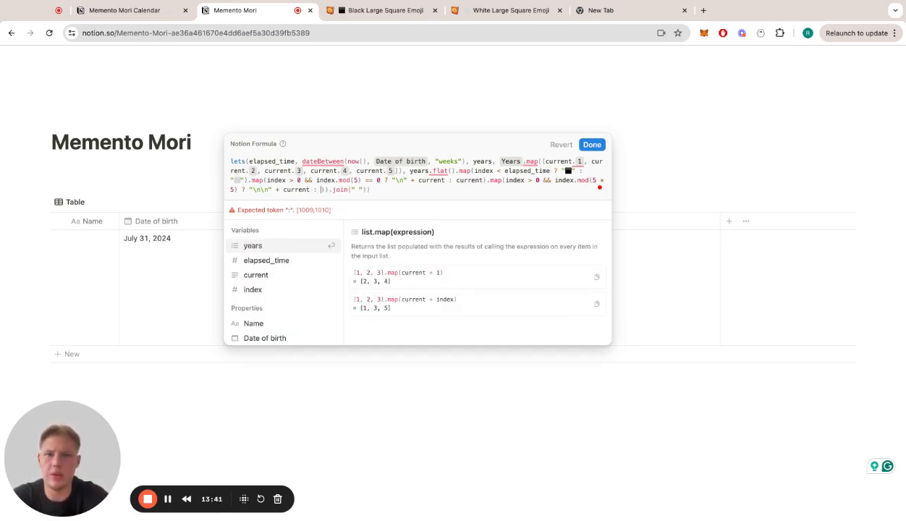
pyautogui.write('current')
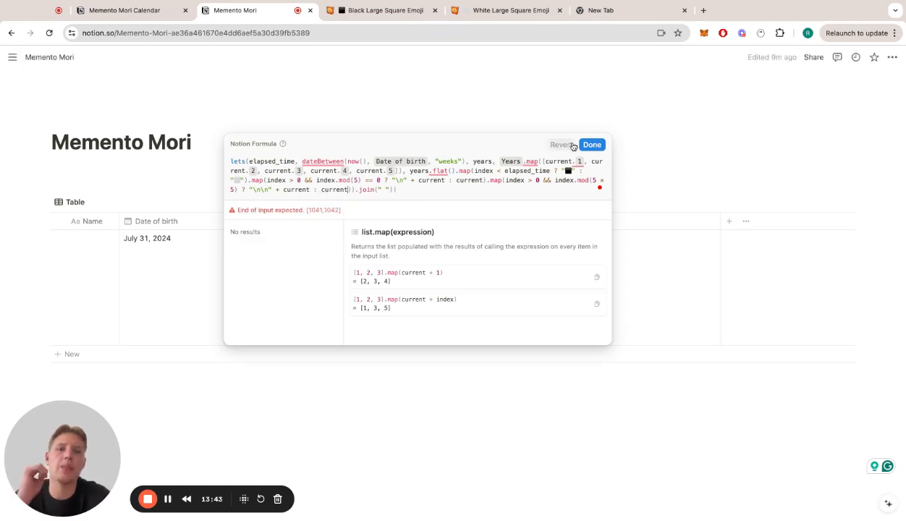
pyautogui.click(592, 146)
pyautogui.click(510, 241)
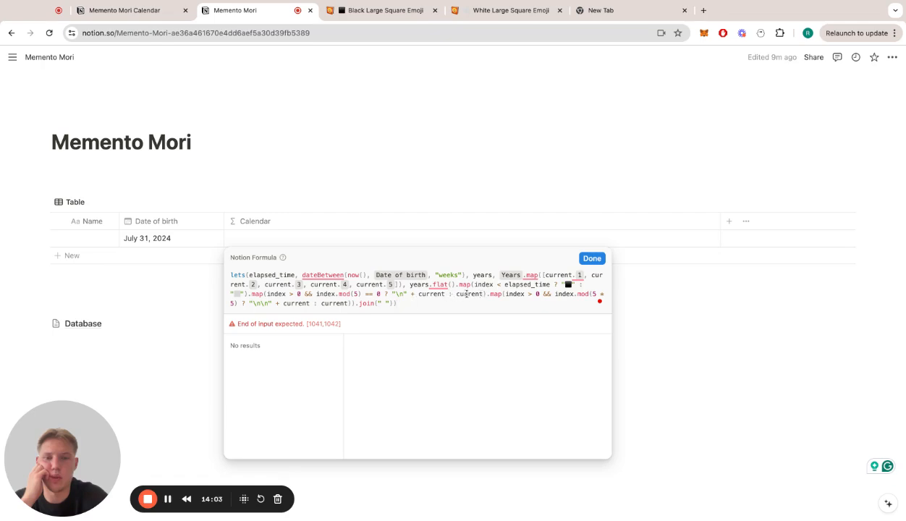
pyautogui.moveTo(487, 296); pyautogui.dragTo(356, 305)
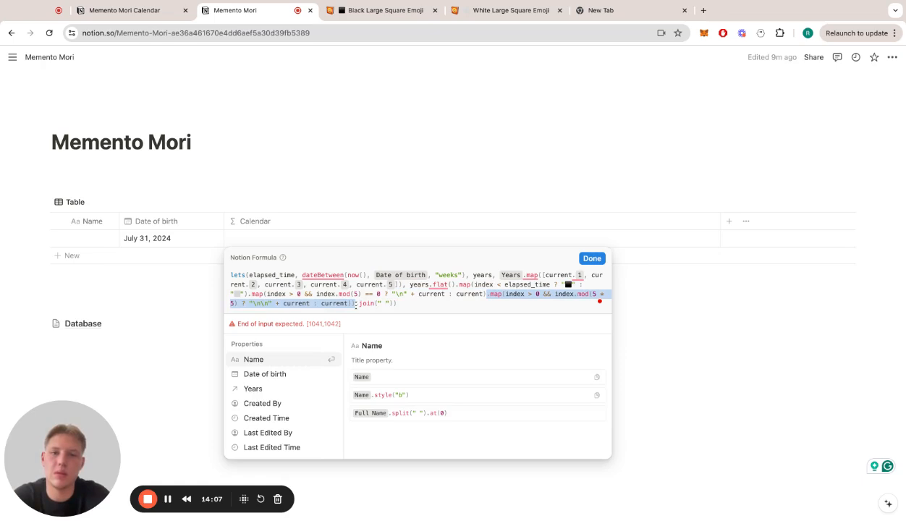
pyautogui.press('BackSpace')
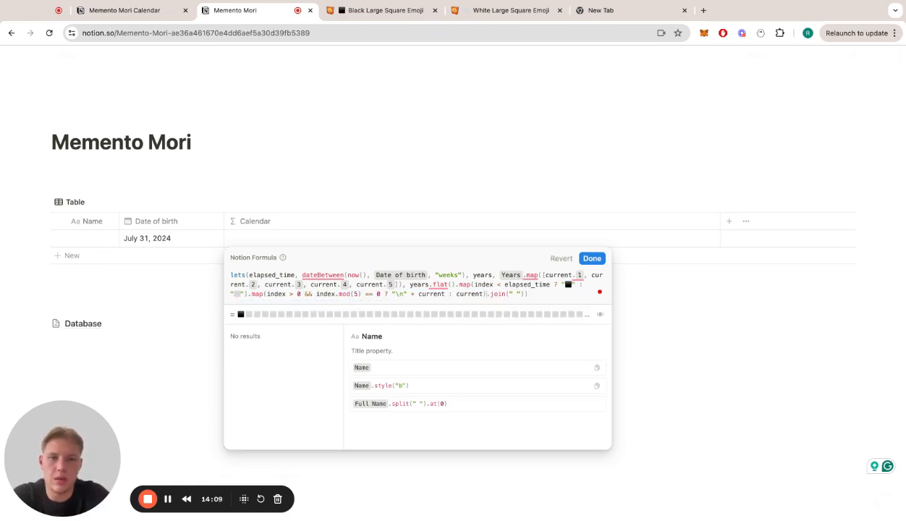
pyautogui.hotkey('ctrl', 'z')
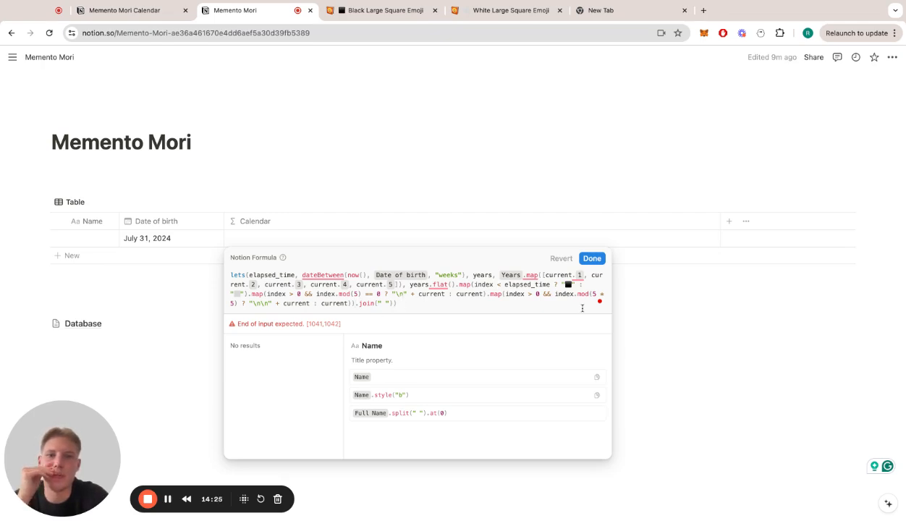
# Remove the extra closing parenthesis before .join(" "), save the Calendar formula and review the rendered squares
pyautogui.press('BackSpace')
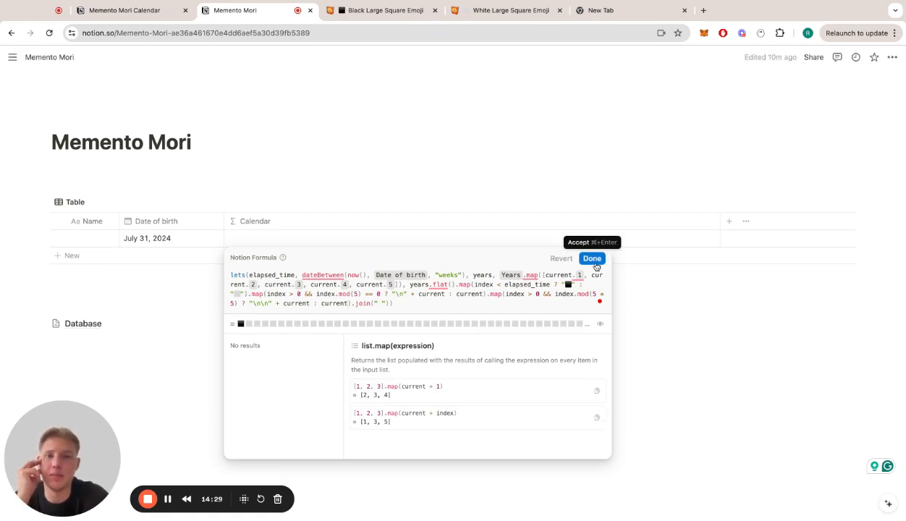
pyautogui.click(593, 262)
pyautogui.scroll(-3, 596, 267)
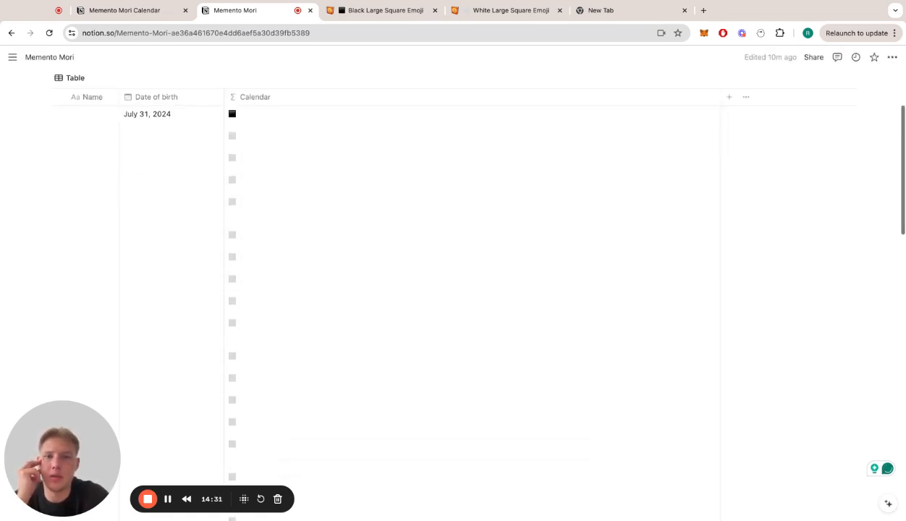
pyautogui.scroll(-3, 470, 290)
pyautogui.scroll(5, 470, 289)
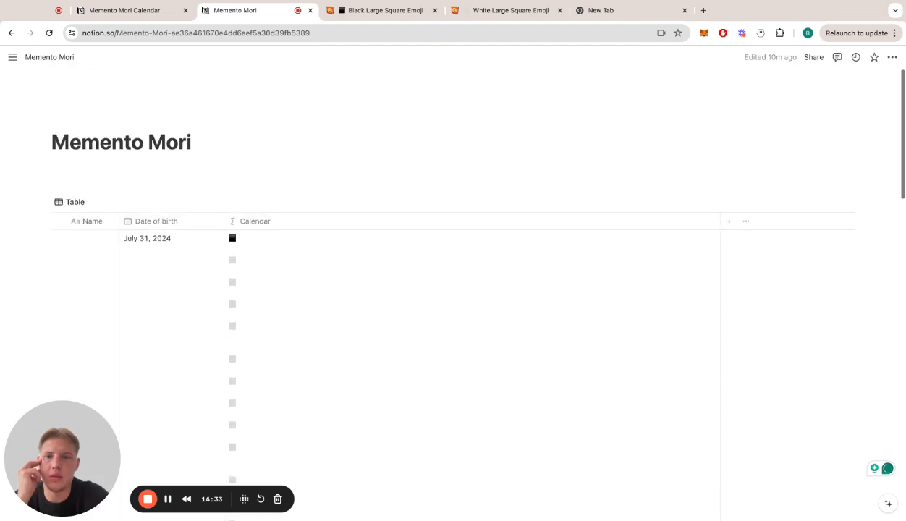
pyautogui.scroll(-1, 470, 290)
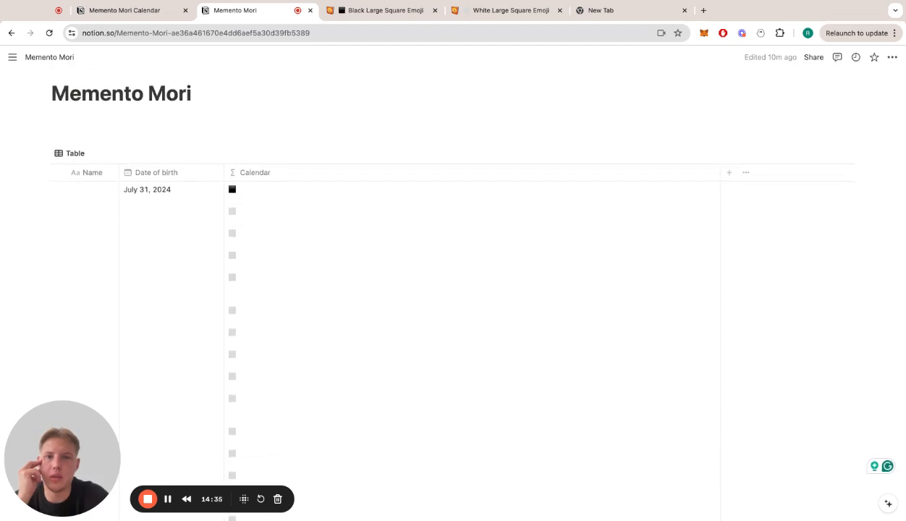
pyautogui.scroll(-5, 471, 289)
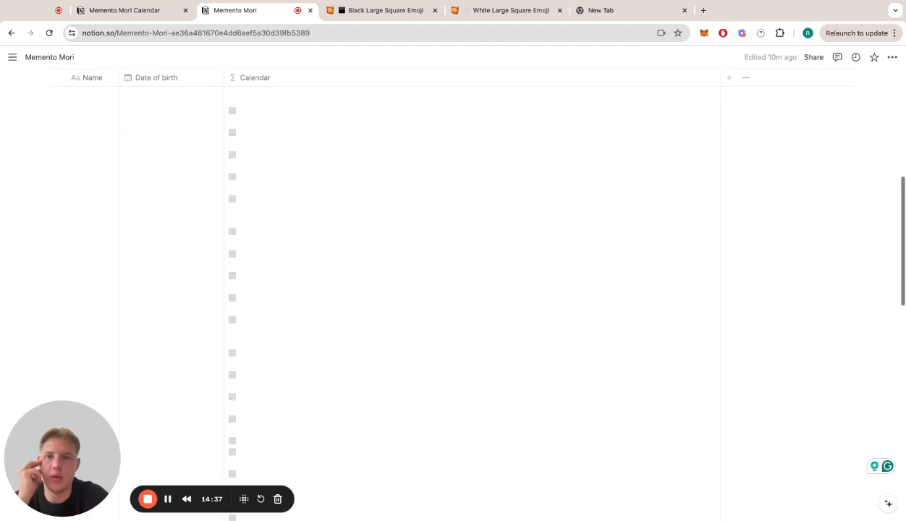
pyautogui.scroll(5, 470, 290)
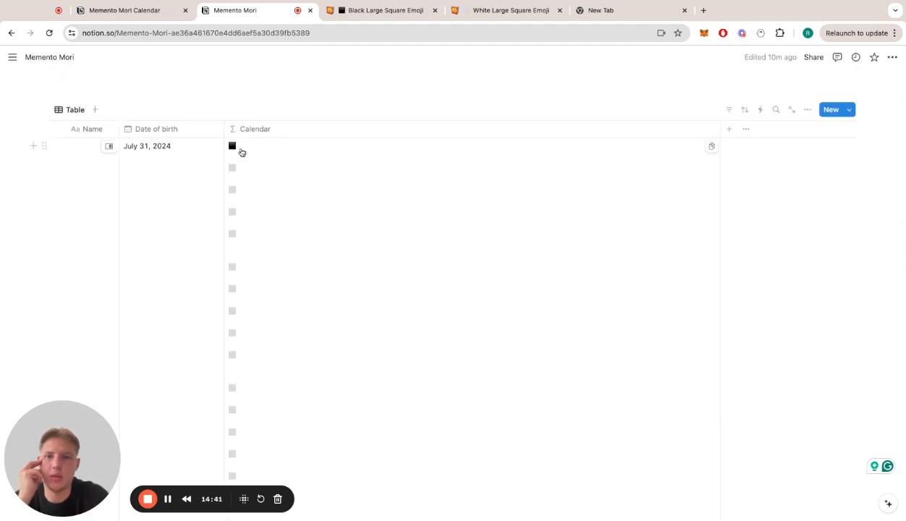
# Reopen the Calendar formula, add == 0 after index.mod(5 * 5) in the third map()'s condition, and save it
pyautogui.click(269, 192)
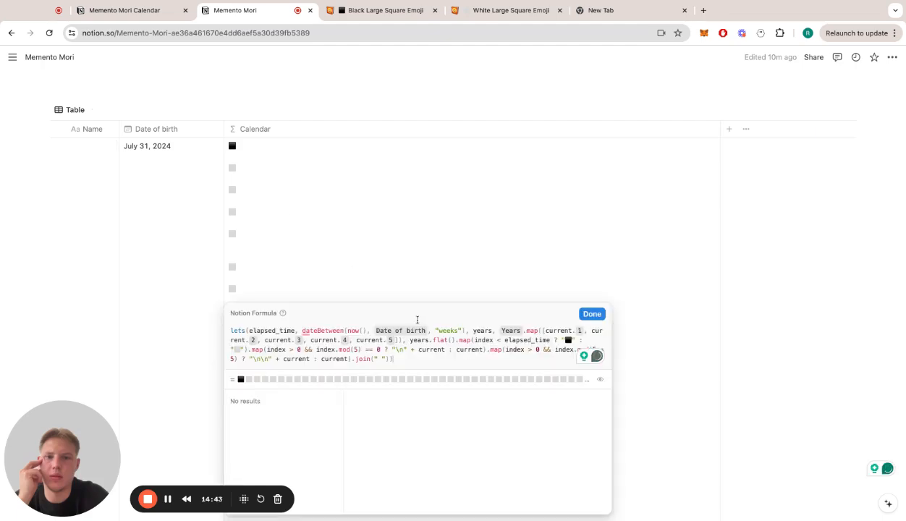
pyautogui.moveTo(422, 309); pyautogui.dragTo(428, 276)
pyautogui.click(526, 358)
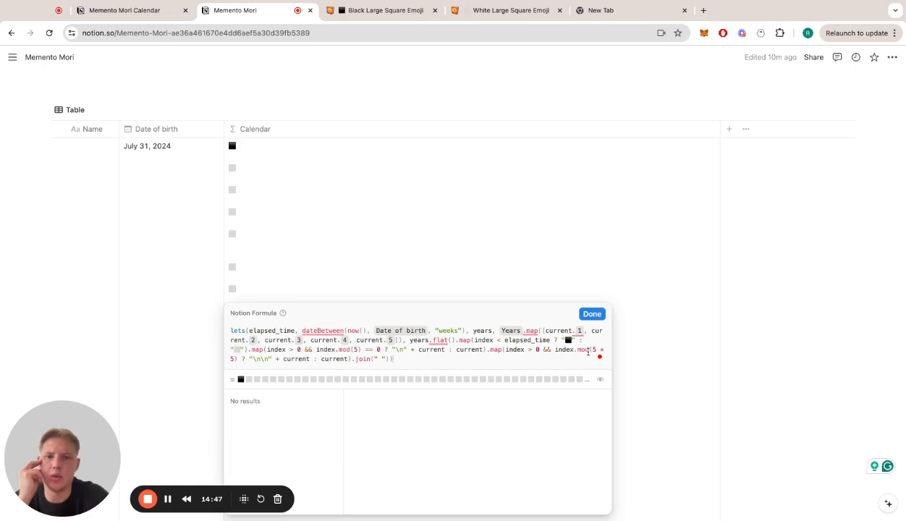
pyautogui.click(243, 358)
pyautogui.write('== 0')
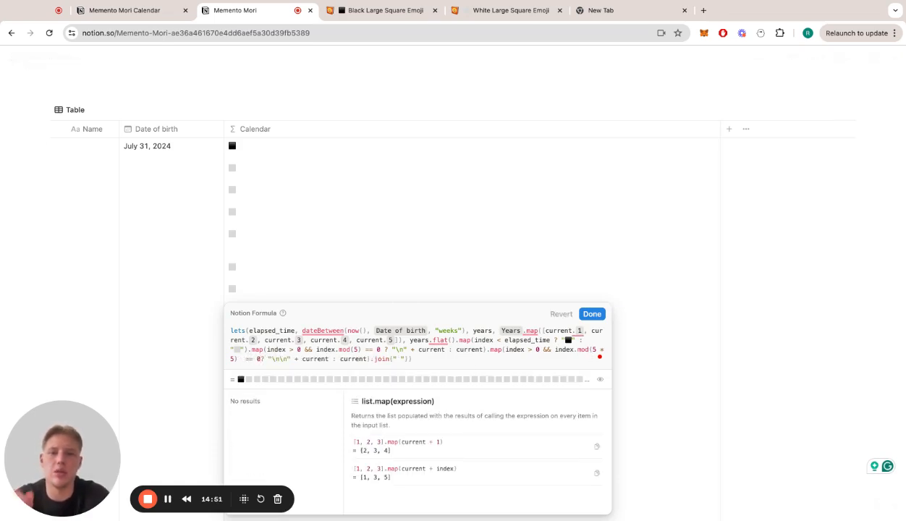
pyautogui.click(591, 314)
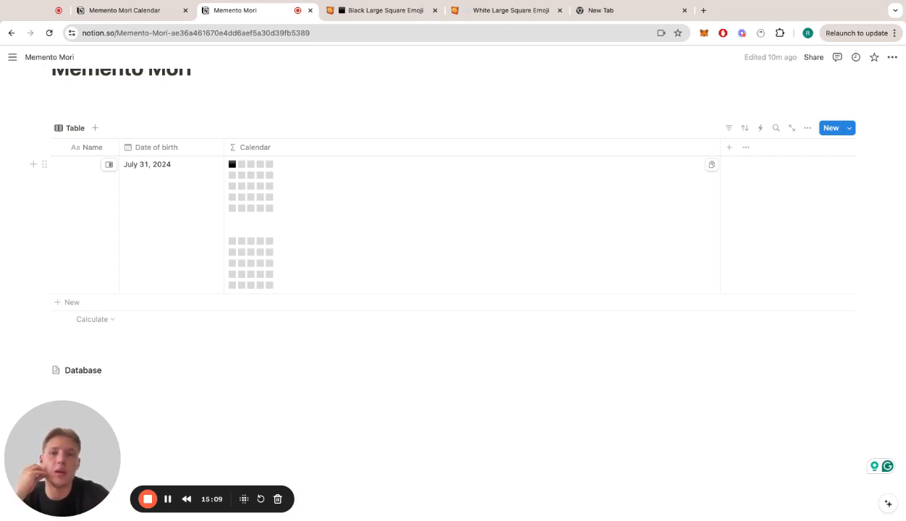
# Reopen the Calendar formula to check the arguments of both mod() calls, and close it without changes
pyautogui.click(329, 230)
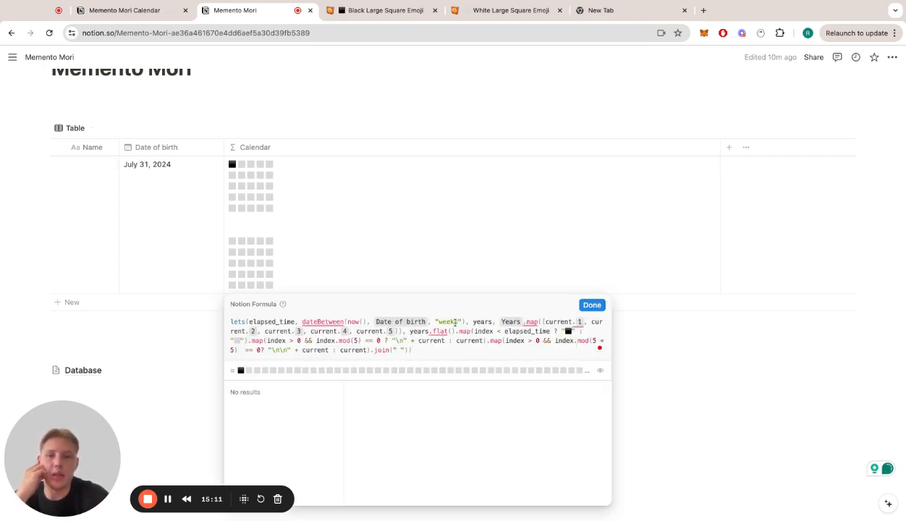
pyautogui.click(356, 340)
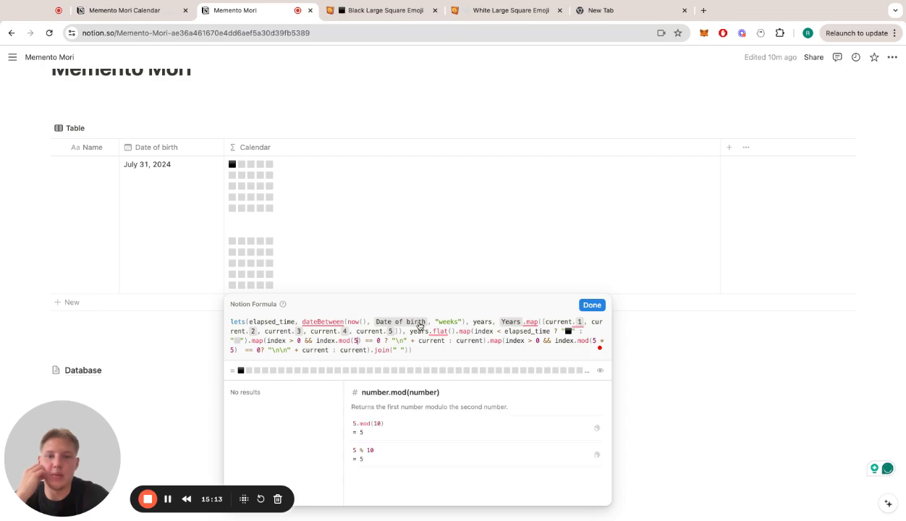
pyautogui.click(602, 340)
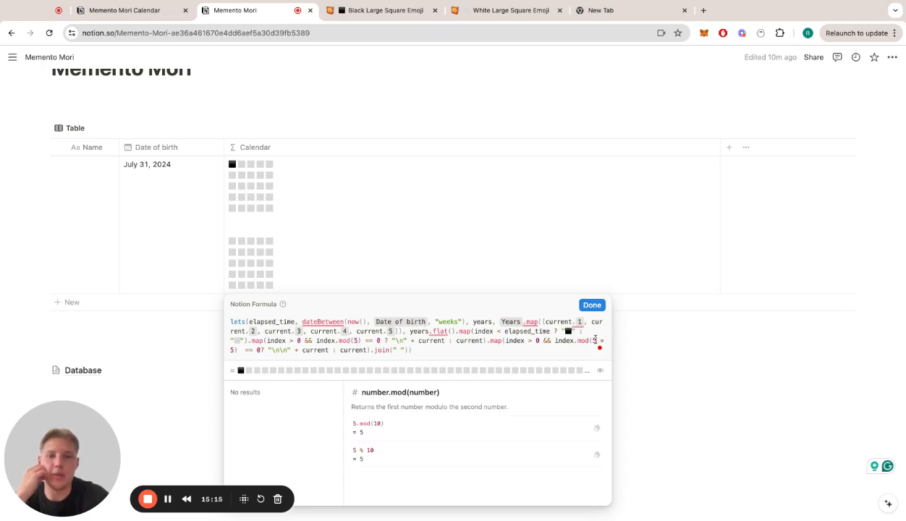
pyautogui.press('Escape')
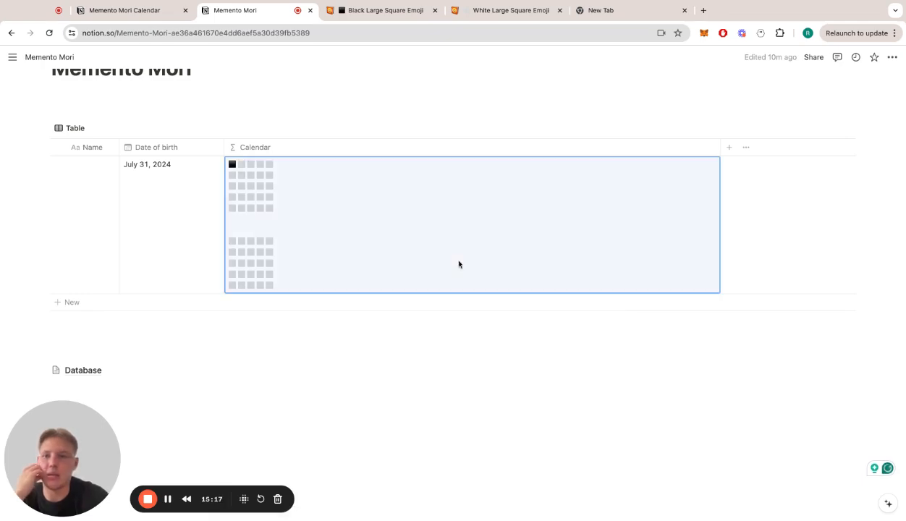
# Open the Year database inside the Database page to review its numbered rows and checkbox columns
pyautogui.click(94, 369)
pyautogui.click(288, 183)
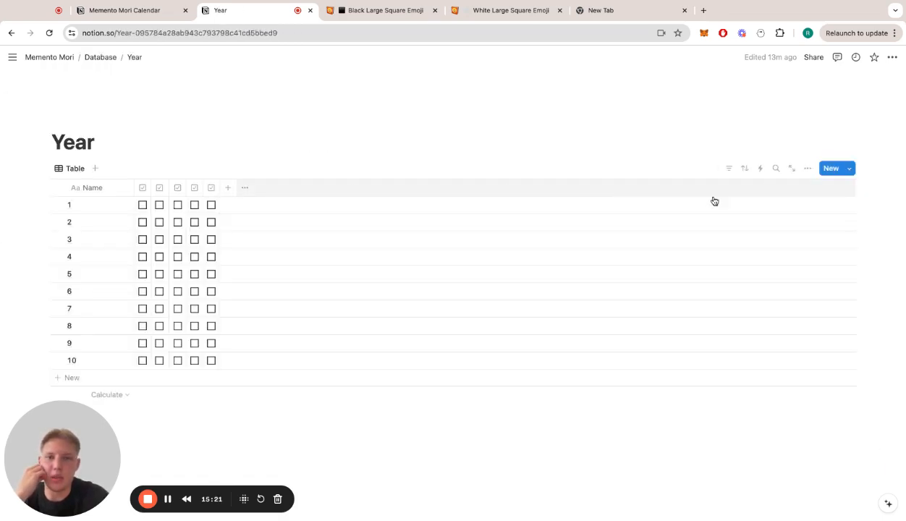
pyautogui.scroll(-1, 299, 285)
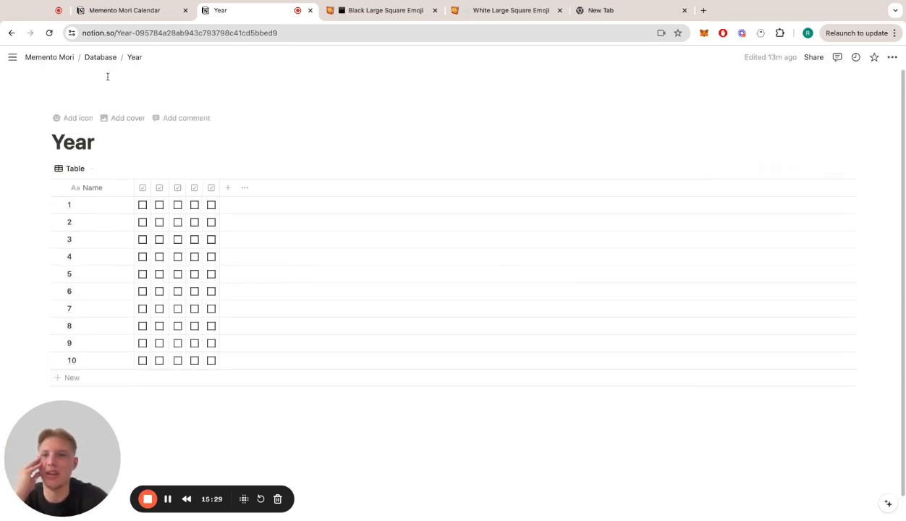
# Return to the Memento Mori page and reopen the Calendar formula
pyautogui.click(57, 60)
pyautogui.click(319, 263)
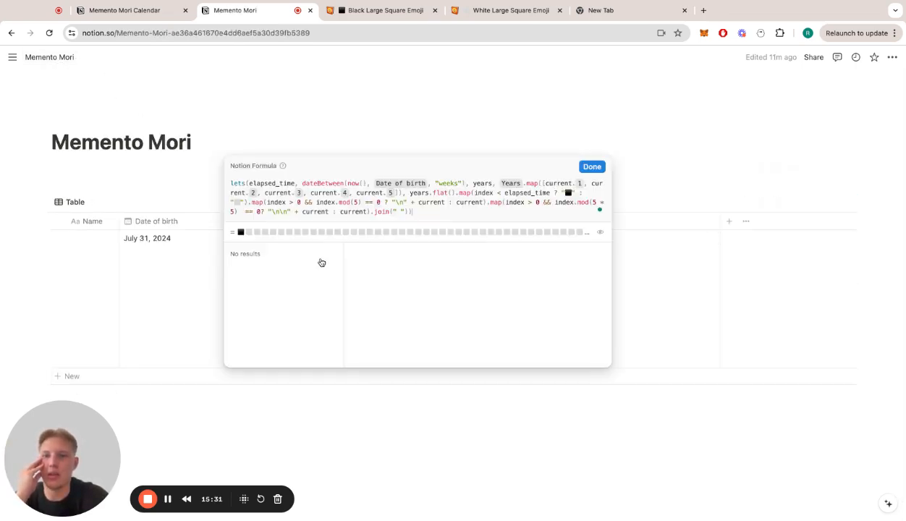